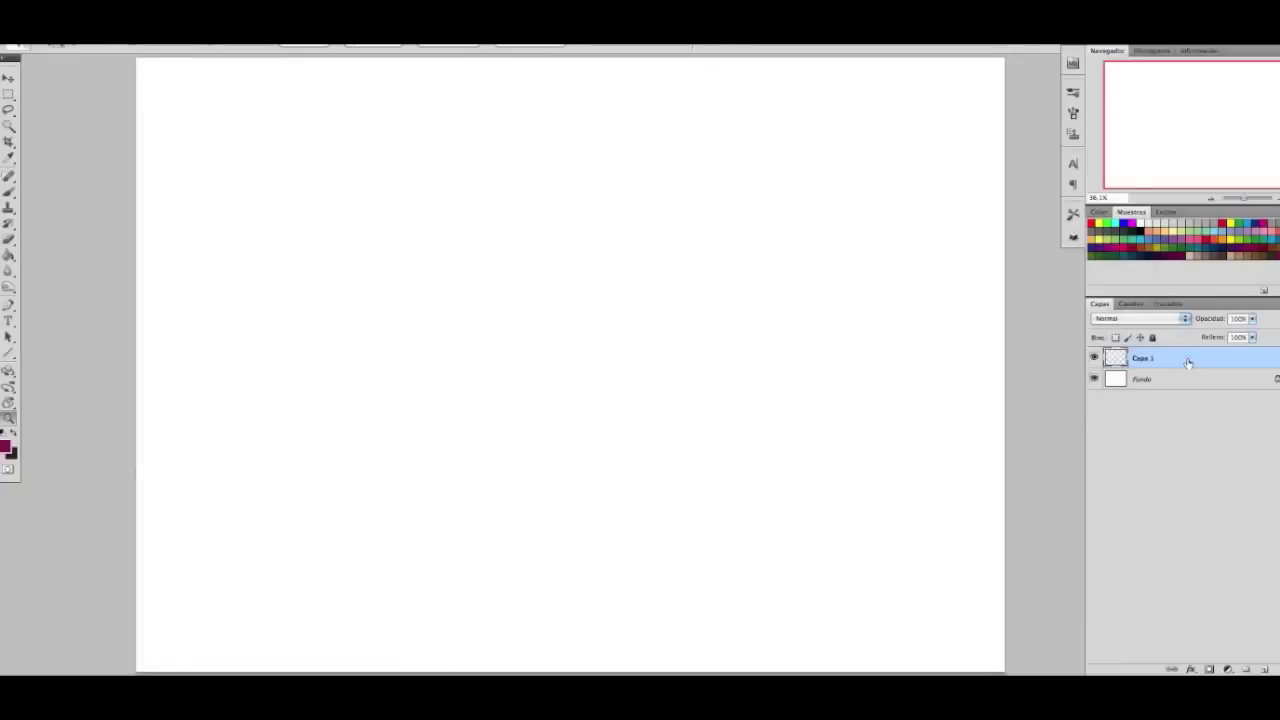
Choose a sketching brush, set a light blue colour and lower layer opacity to 80%.
{"action": "right_click", "coordinate": [574, 274]}
{"action": "left_click", "coordinate": [1263, 233]}
{"action": "left_click", "coordinate": [1098, 212]}
{"action": "left_click_drag", "start_coordinate": [1150, 274], "coordinate": [1178, 277]}
{"action": "left_click_drag", "start_coordinate": [1251, 318], "coordinate": [1245, 338]}
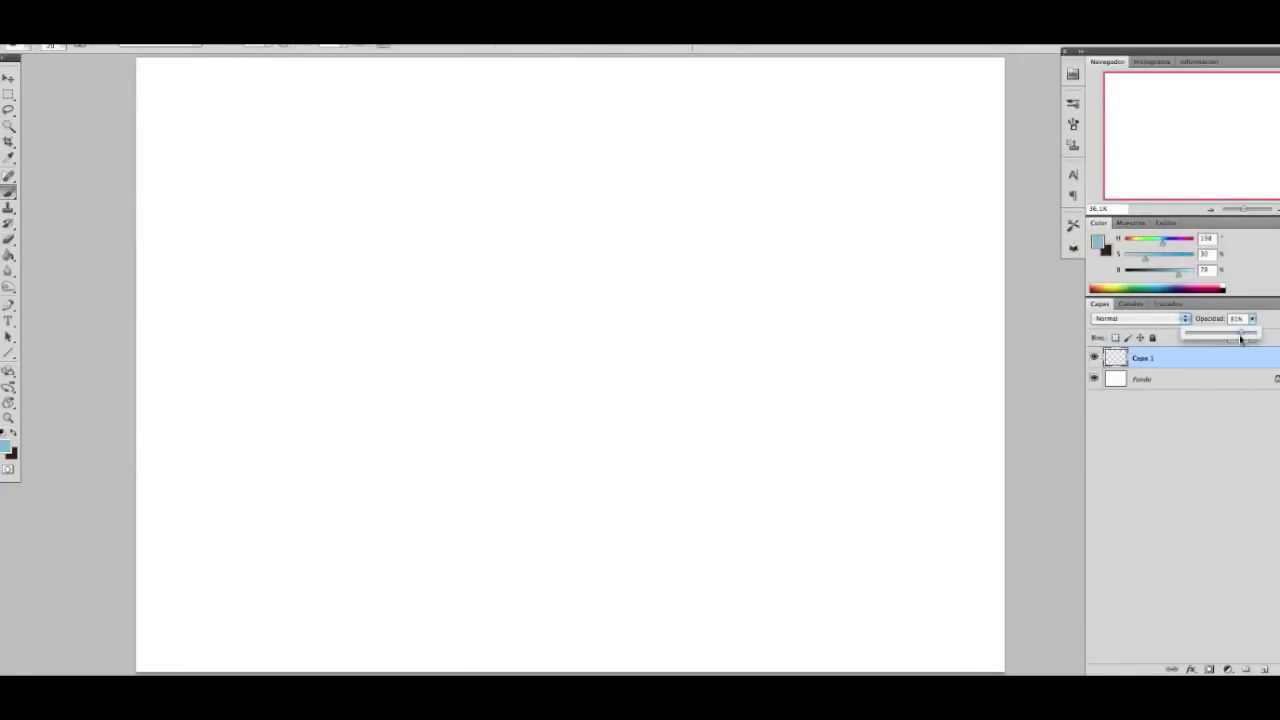
{"action": "key", "text": "Return"}
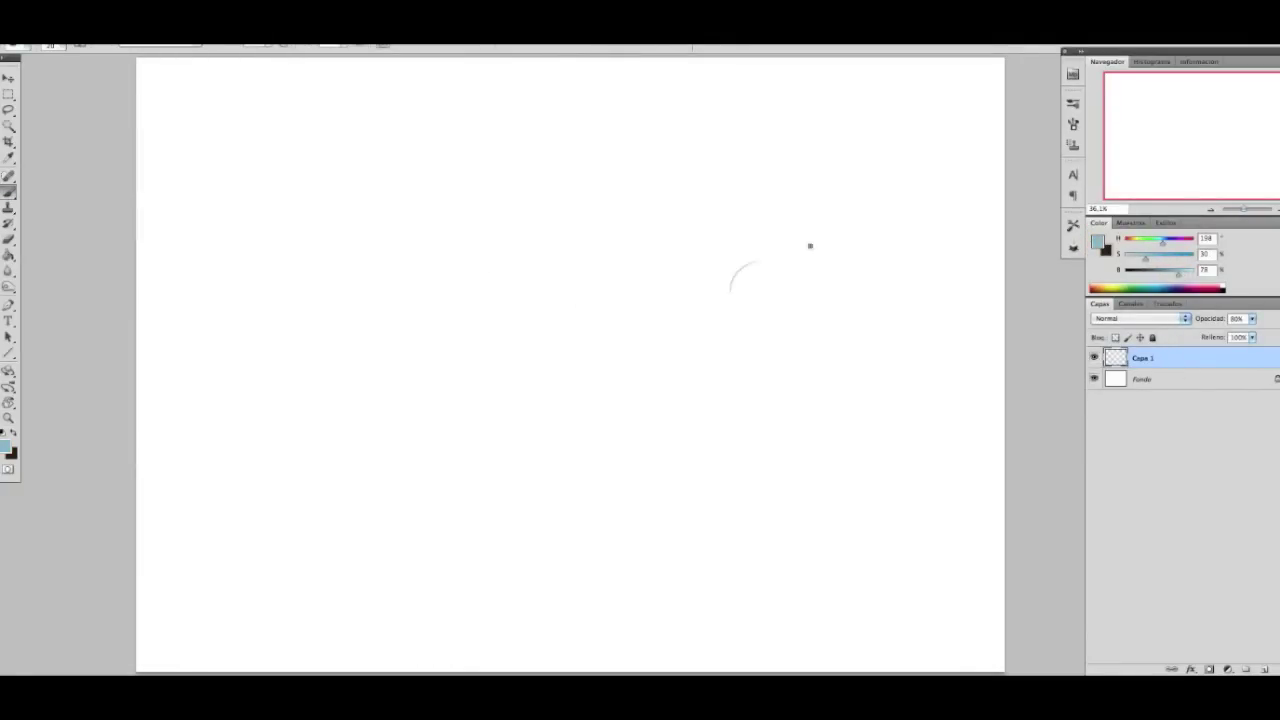
Rough in the head circle, body arch, middle triangle and the long ledge line.
{"action": "left_click_drag", "start_coordinate": [810, 245], "coordinate": [765, 320]}
{"action": "left_click_drag", "start_coordinate": [748, 480], "coordinate": [858, 490]}
{"action": "left_click_drag", "start_coordinate": [480, 490], "coordinate": [665, 498]}
{"action": "left_click_drag", "start_coordinate": [392, 500], "coordinate": [938, 495]}
{"action": "left_click_drag", "start_coordinate": [478, 541], "coordinate": [256, 575]}
{"action": "left_click_drag", "start_coordinate": [282, 526], "coordinate": [365, 500]}
{"action": "mouse_move", "coordinate": [425, 546]}
{"action": "left_mouse_down"}
{"action": "mouse_move", "coordinate": [268, 550]}
{"action": "mouse_move", "coordinate": [342, 634]}
{"action": "left_mouse_up"}
{"action": "mouse_move", "coordinate": [935, 498]}
{"action": "left_mouse_down"}
{"action": "mouse_move", "coordinate": [935, 532]}
{"action": "mouse_move", "coordinate": [914, 534]}
{"action": "left_mouse_up"}
Sketch the rectangular window frame with its top, sides and bottom lines.
{"action": "left_click_drag", "start_coordinate": [312, 365], "coordinate": [420, 150]}
{"action": "left_click_drag", "start_coordinate": [270, 160], "coordinate": [798, 138]}
{"action": "left_click_drag", "start_coordinate": [312, 268], "coordinate": [314, 448]}
{"action": "left_click_drag", "start_coordinate": [312, 456], "coordinate": [752, 455]}
{"action": "left_click_drag", "start_coordinate": [858, 150], "coordinate": [858, 415]}
{"action": "mouse_move", "coordinate": [856, 140]}
{"action": "left_mouse_down"}
{"action": "mouse_move", "coordinate": [480, 143]}
{"action": "mouse_move", "coordinate": [280, 429]}
{"action": "left_mouse_up"}
{"action": "left_click_drag", "start_coordinate": [380, 428], "coordinate": [515, 430]}
Outline the city skyline buildings inside the window and reinforce the frame edges.
{"action": "mouse_move", "coordinate": [426, 236]}
{"action": "left_mouse_down"}
{"action": "mouse_move", "coordinate": [514, 332]}
{"action": "mouse_move", "coordinate": [700, 368]}
{"action": "left_mouse_up"}
{"action": "left_click_drag", "start_coordinate": [438, 368], "coordinate": [312, 300]}
{"action": "left_click_drag", "start_coordinate": [376, 256], "coordinate": [408, 352]}
{"action": "left_click_drag", "start_coordinate": [384, 280], "coordinate": [418, 368]}
{"action": "left_click_drag", "start_coordinate": [322, 270], "coordinate": [354, 356]}
{"action": "left_click_drag", "start_coordinate": [520, 330], "coordinate": [545, 252]}
{"action": "left_click_drag", "start_coordinate": [625, 270], "coordinate": [635, 325]}
{"action": "left_click_drag", "start_coordinate": [700, 282], "coordinate": [725, 215]}
{"action": "left_click_drag", "start_coordinate": [810, 345], "coordinate": [845, 350]}
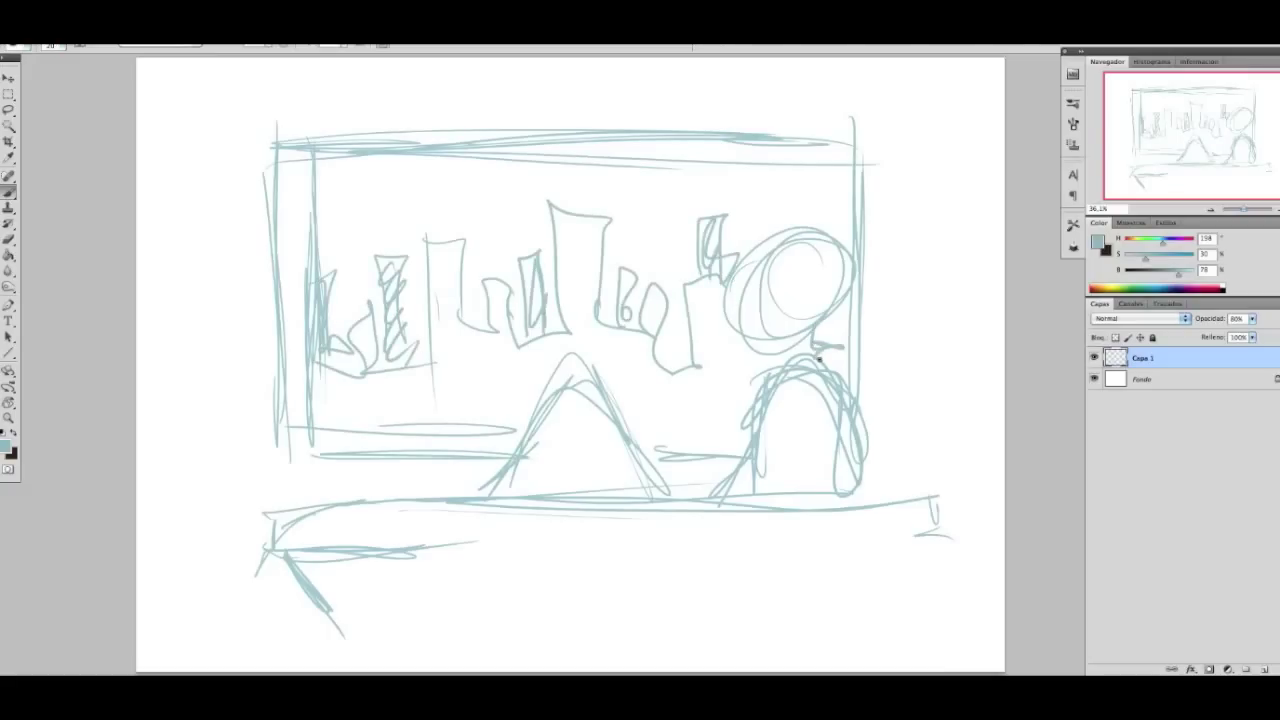
{"action": "left_click_drag", "start_coordinate": [285, 150], "coordinate": [288, 450]}
{"action": "left_click_drag", "start_coordinate": [892, 140], "coordinate": [888, 385]}
{"action": "left_click_drag", "start_coordinate": [898, 208], "coordinate": [886, 366]}
Sketch the girl's head, hair, headphones, back, resting arm and hanging leg.
{"action": "mouse_move", "coordinate": [750, 230]}
{"action": "left_mouse_down"}
{"action": "mouse_move", "coordinate": [740, 345]}
{"action": "mouse_move", "coordinate": [810, 350]}
{"action": "left_mouse_up"}
{"action": "mouse_move", "coordinate": [780, 266]}
{"action": "left_mouse_down"}
{"action": "mouse_move", "coordinate": [752, 272]}
{"action": "mouse_move", "coordinate": [798, 212]}
{"action": "mouse_move", "coordinate": [814, 240]}
{"action": "mouse_move", "coordinate": [812, 304]}
{"action": "left_mouse_up"}
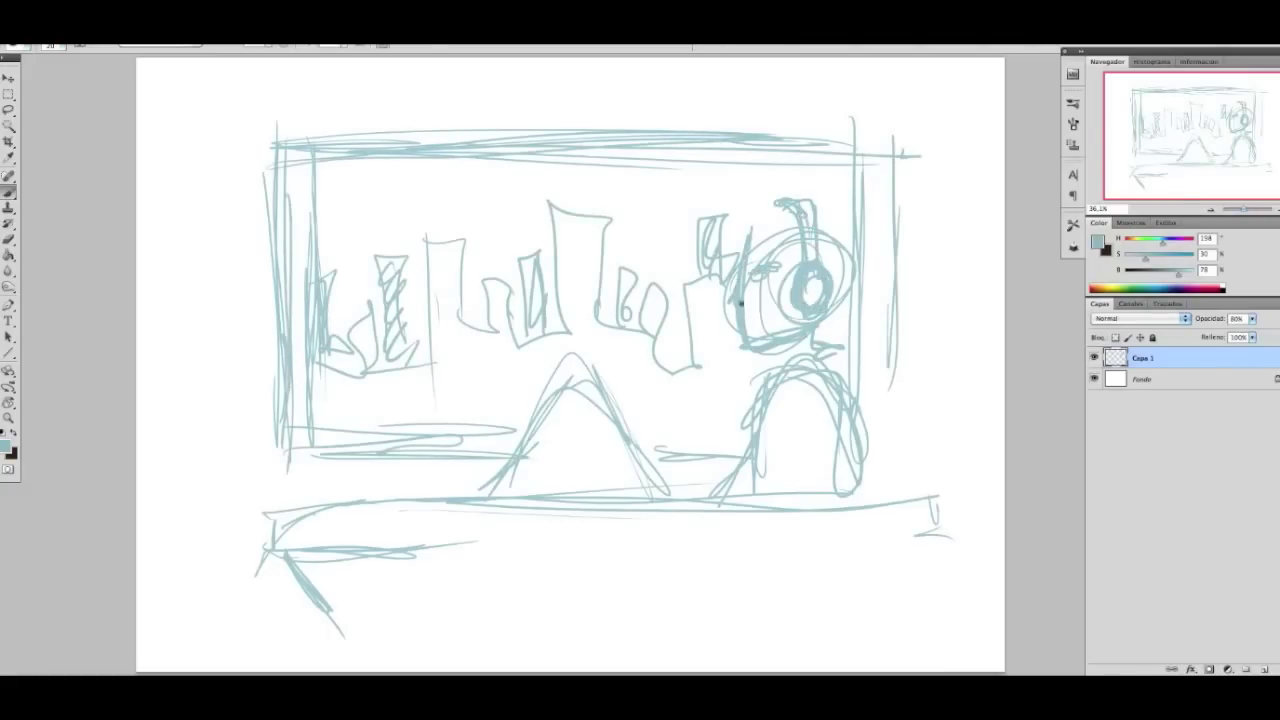
{"action": "left_click_drag", "start_coordinate": [779, 215], "coordinate": [752, 272]}
{"action": "left_click_drag", "start_coordinate": [840, 202], "coordinate": [866, 398]}
{"action": "left_click_drag", "start_coordinate": [760, 352], "coordinate": [756, 406]}
{"action": "left_click_drag", "start_coordinate": [735, 218], "coordinate": [812, 196]}
{"action": "left_click_drag", "start_coordinate": [850, 235], "coordinate": [815, 201]}
{"action": "left_click_drag", "start_coordinate": [845, 376], "coordinate": [878, 515]}
{"action": "mouse_move", "coordinate": [805, 410]}
{"action": "left_mouse_down"}
{"action": "mouse_move", "coordinate": [840, 490]}
{"action": "mouse_move", "coordinate": [700, 505]}
{"action": "mouse_move", "coordinate": [715, 605]}
{"action": "left_mouse_up"}
{"action": "left_click_drag", "start_coordinate": [705, 525], "coordinate": [880, 510]}
{"action": "left_click_drag", "start_coordinate": [825, 410], "coordinate": [838, 453]}
Erase and redraw the back and the leg below the ledge, adding chest strokes.
{"action": "key", "text": "e"}
{"action": "left_click_drag", "start_coordinate": [770, 500], "coordinate": [709, 537]}
{"action": "mouse_move", "coordinate": [840, 400]}
{"action": "left_mouse_down"}
{"action": "mouse_move", "coordinate": [877, 523]}
{"action": "mouse_move", "coordinate": [895, 490]}
{"action": "mouse_move", "coordinate": [878, 500]}
{"action": "left_mouse_up"}
{"action": "key", "text": "b"}
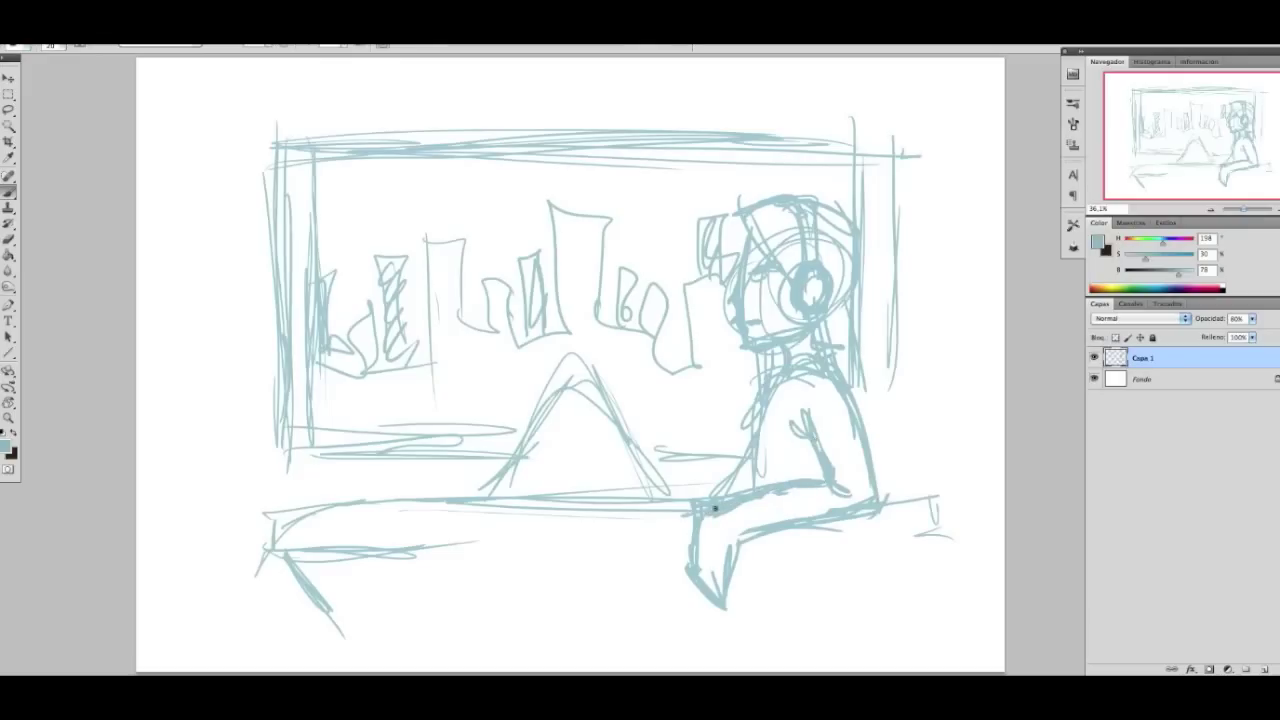
{"action": "left_click_drag", "start_coordinate": [714, 508], "coordinate": [690, 565]}
{"action": "left_click_drag", "start_coordinate": [700, 500], "coordinate": [722, 605]}
{"action": "left_click_drag", "start_coordinate": [725, 535], "coordinate": [867, 516]}
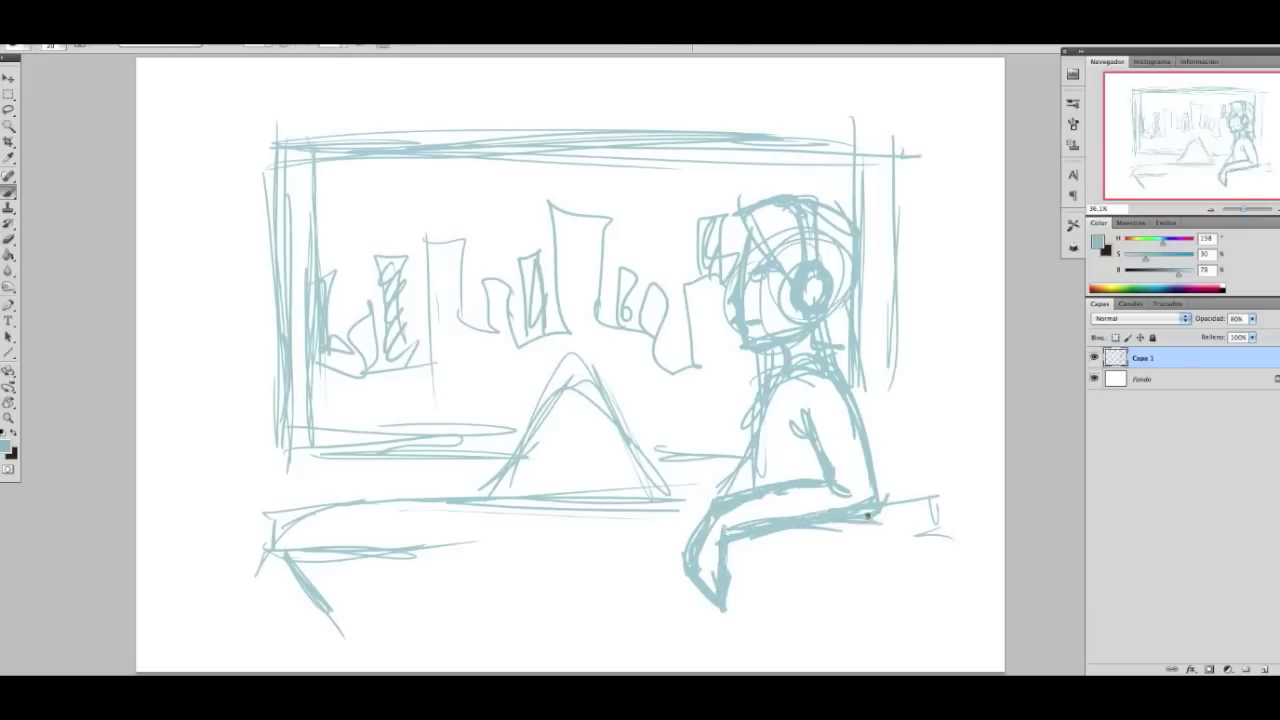
{"action": "mouse_move", "coordinate": [732, 436]}
{"action": "left_mouse_down"}
{"action": "mouse_move", "coordinate": [720, 470]}
{"action": "mouse_move", "coordinate": [760, 460]}
{"action": "mouse_move", "coordinate": [768, 478]}
{"action": "left_mouse_up"}
Clean up the chest and arm by erasing stray strokes and redrawing the contour.
{"action": "key", "text": "e"}
{"action": "key", "text": "b"}
{"action": "key", "text": "e"}
{"action": "mouse_move", "coordinate": [763, 434]}
{"action": "left_mouse_down"}
{"action": "mouse_move", "coordinate": [731, 457]}
{"action": "mouse_move", "coordinate": [751, 434]}
{"action": "mouse_move", "coordinate": [724, 448]}
{"action": "left_mouse_up"}
{"action": "key", "text": "b"}
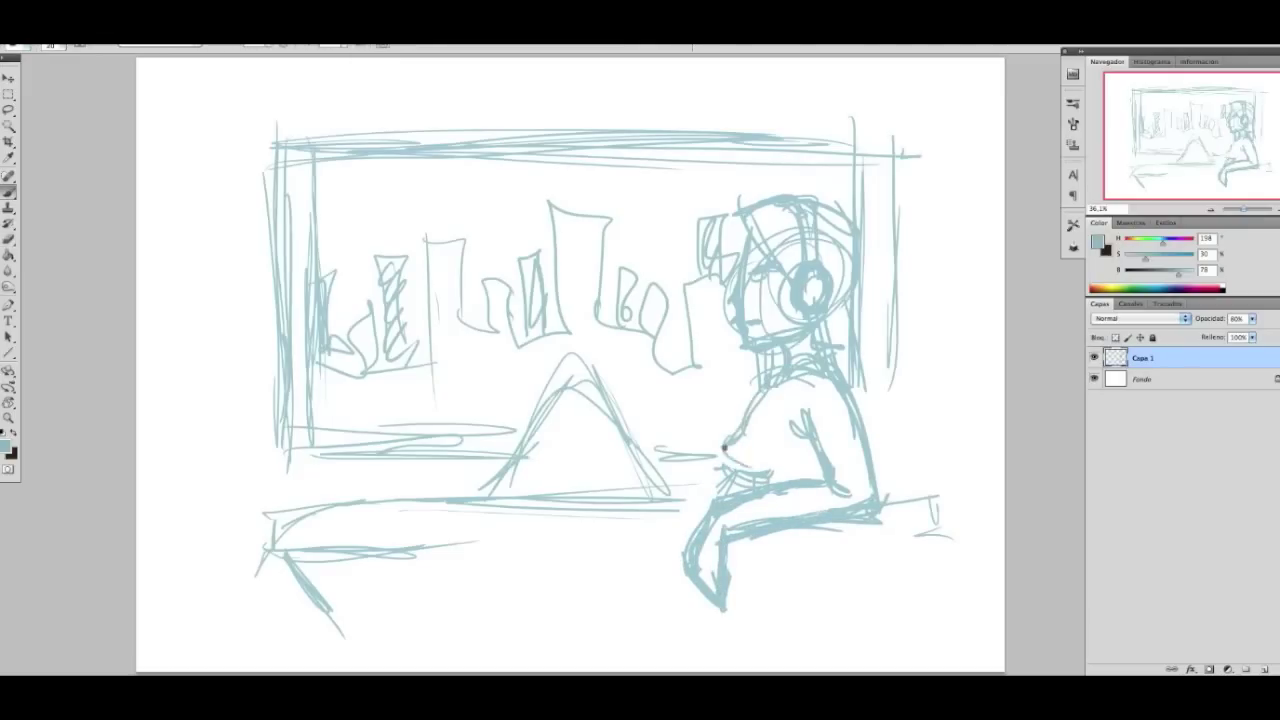
{"action": "key", "text": "e"}
{"action": "mouse_move", "coordinate": [820, 420]}
{"action": "left_mouse_down"}
{"action": "mouse_move", "coordinate": [829, 443]}
{"action": "mouse_move", "coordinate": [812, 465]}
{"action": "left_mouse_up"}
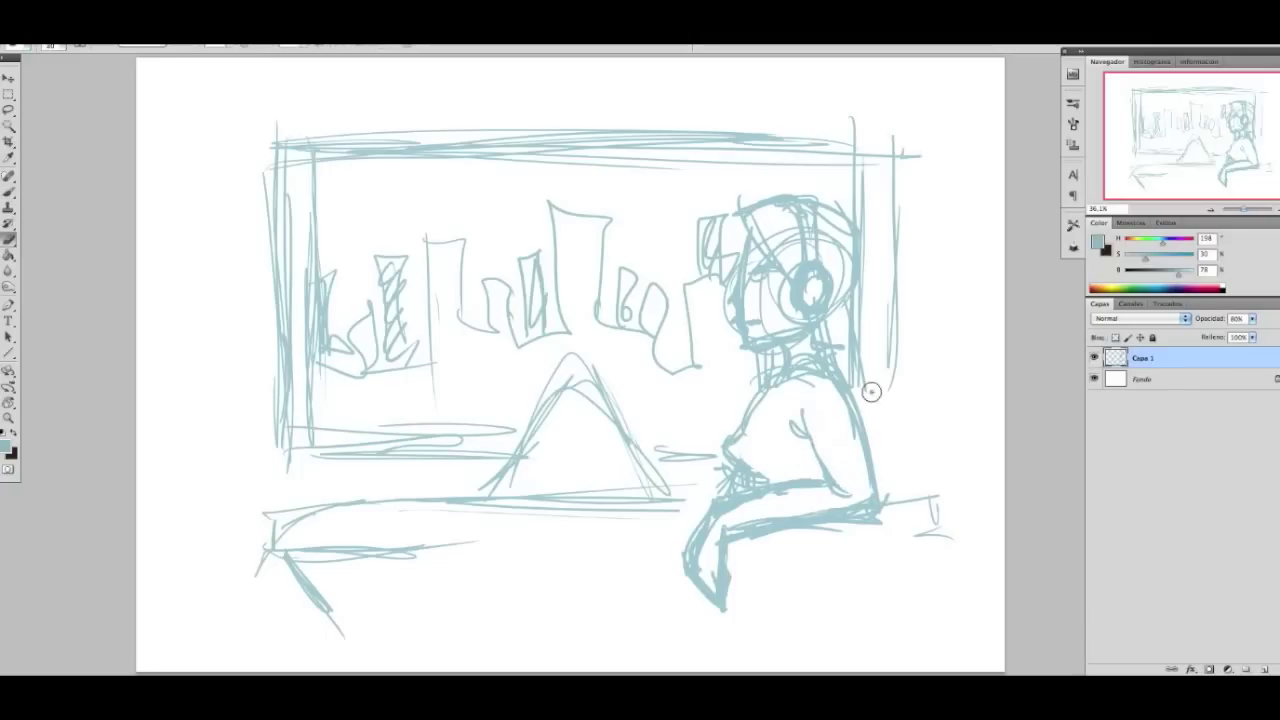
{"action": "left_click_drag", "start_coordinate": [728, 512], "coordinate": [712, 565]}
{"action": "key", "text": "b"}
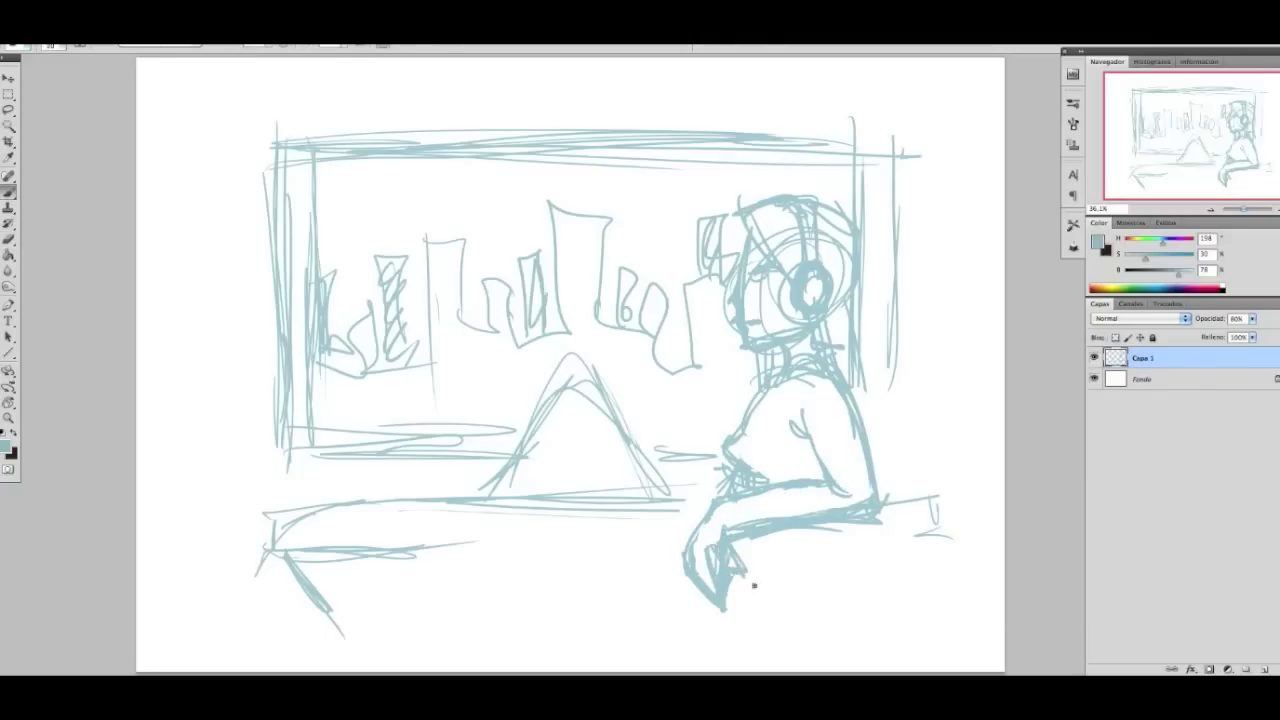
{"action": "key", "text": "e"}
{"action": "mouse_move", "coordinate": [740, 470]}
{"action": "left_mouse_down"}
{"action": "mouse_move", "coordinate": [722, 488]}
{"action": "mouse_move", "coordinate": [760, 476]}
{"action": "left_mouse_up"}
{"action": "key", "text": "e"}
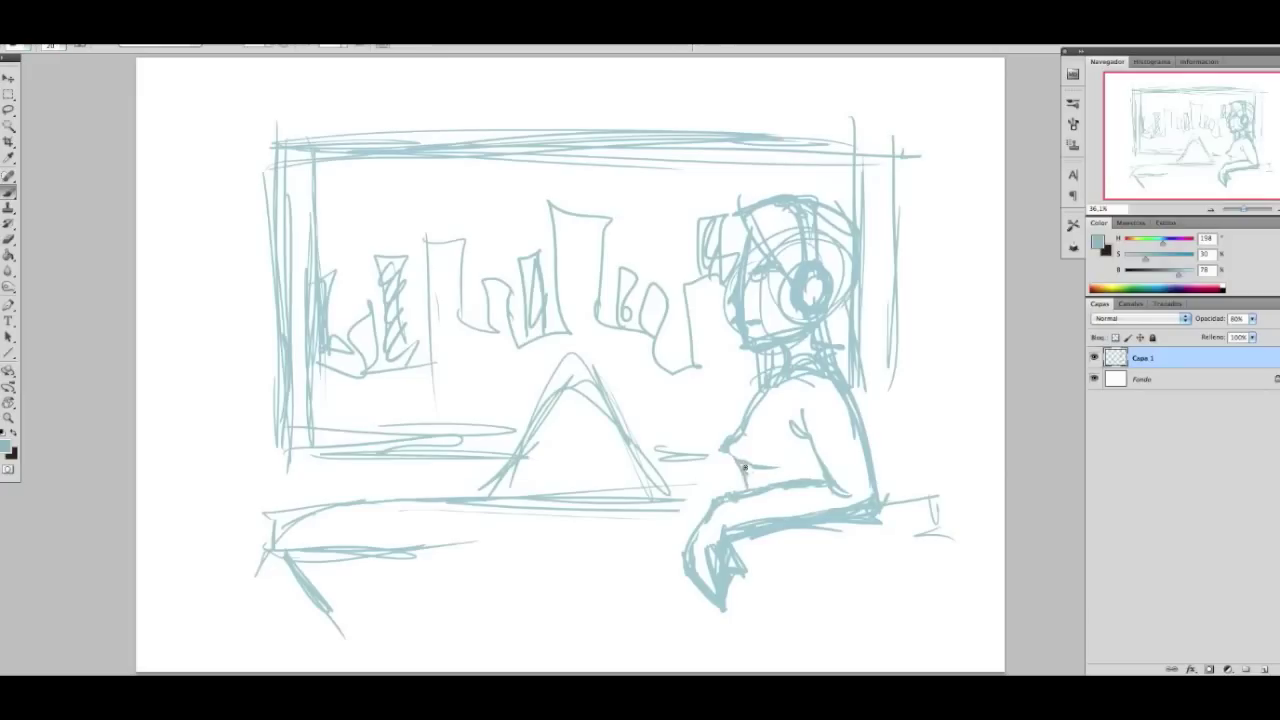
{"action": "key", "text": "b"}
{"action": "left_click_drag", "start_coordinate": [780, 466], "coordinate": [765, 470]}
Redraw the neck and shoulder and rework the headphone circle beside the head.
{"action": "key", "text": "e"}
{"action": "key", "text": "e"}
{"action": "mouse_move", "coordinate": [815, 388]}
{"action": "left_mouse_down"}
{"action": "mouse_move", "coordinate": [834, 374]}
{"action": "mouse_move", "coordinate": [758, 395]}
{"action": "mouse_move", "coordinate": [779, 371]}
{"action": "left_mouse_up"}
{"action": "key", "text": "b"}
{"action": "key", "text": "e"}
{"action": "key", "text": "b"}
{"action": "left_click_drag", "start_coordinate": [870, 235], "coordinate": [868, 365]}
{"action": "mouse_move", "coordinate": [842, 258]}
{"action": "left_mouse_down"}
{"action": "mouse_move", "coordinate": [845, 370]}
{"action": "mouse_move", "coordinate": [812, 345]}
{"action": "mouse_move", "coordinate": [812, 295]}
{"action": "mouse_move", "coordinate": [792, 356]}
{"action": "left_mouse_up"}
Add hair strands on the left of the head and neck, then tidy around the face.
{"action": "key", "text": "e"}
{"action": "key", "text": "b"}
{"action": "left_click_drag", "start_coordinate": [747, 223], "coordinate": [732, 295]}
{"action": "left_click_drag", "start_coordinate": [776, 350], "coordinate": [750, 405]}
{"action": "mouse_move", "coordinate": [726, 250]}
{"action": "left_mouse_down"}
{"action": "mouse_move", "coordinate": [715, 322]}
{"action": "mouse_move", "coordinate": [726, 386]}
{"action": "left_mouse_up"}
{"action": "left_click_drag", "start_coordinate": [716, 300], "coordinate": [728, 390]}
{"action": "left_click_drag", "start_coordinate": [742, 345], "coordinate": [745, 410]}
{"action": "key", "text": "e"}
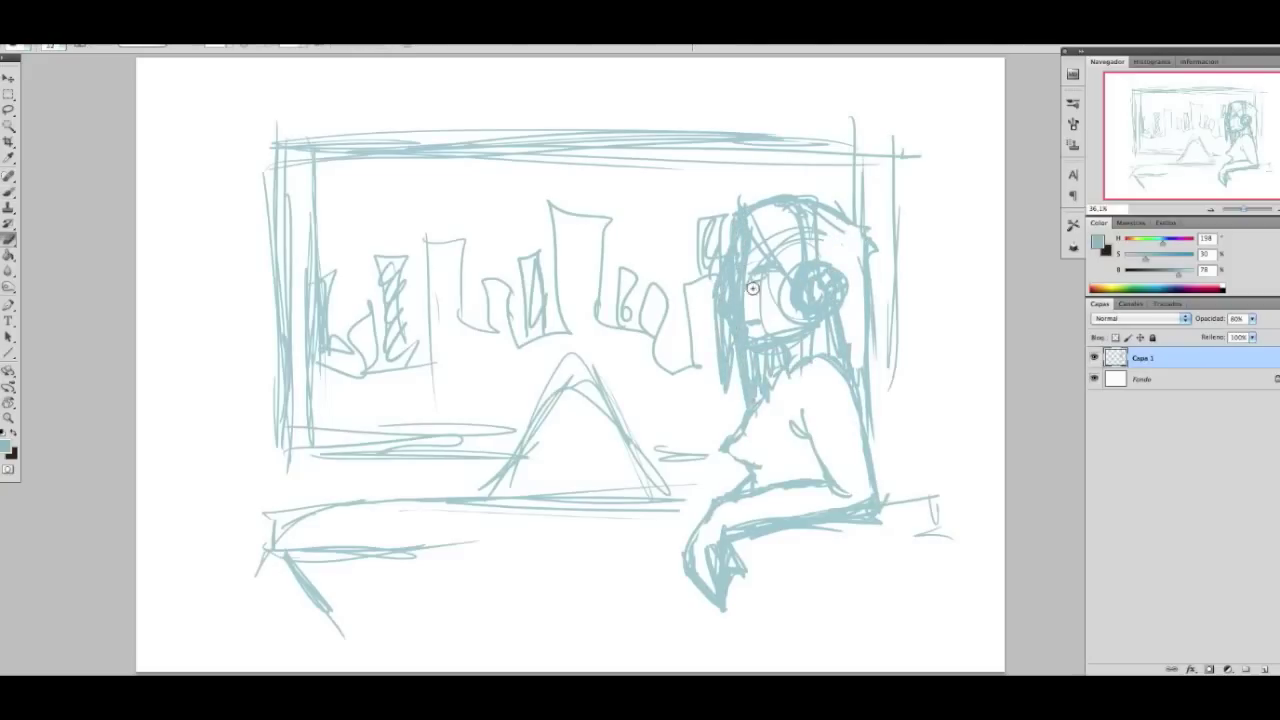
{"action": "left_click_drag", "start_coordinate": [762, 282], "coordinate": [745, 335]}
{"action": "left_click_drag", "start_coordinate": [742, 236], "coordinate": [750, 298]}
{"action": "key", "text": "b"}
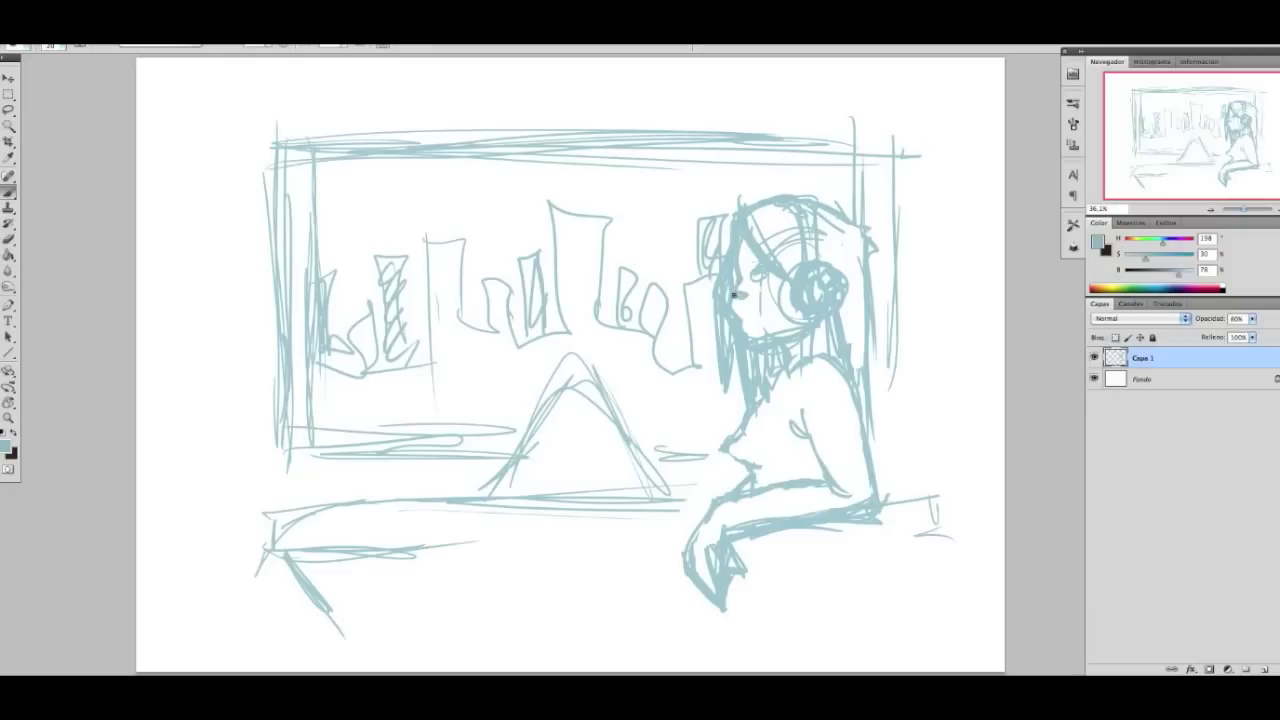
Erase hair strands and stray lines to reveal the profile, then mark the eye.
{"action": "key", "text": "e"}
{"action": "mouse_move", "coordinate": [738, 335]}
{"action": "left_mouse_down"}
{"action": "mouse_move", "coordinate": [726, 228]}
{"action": "mouse_move", "coordinate": [735, 385]}
{"action": "mouse_move", "coordinate": [765, 415]}
{"action": "left_mouse_up"}
{"action": "left_click_drag", "start_coordinate": [775, 365], "coordinate": [766, 372]}
{"action": "left_click_drag", "start_coordinate": [766, 335], "coordinate": [750, 278]}
{"action": "key", "text": "b"}
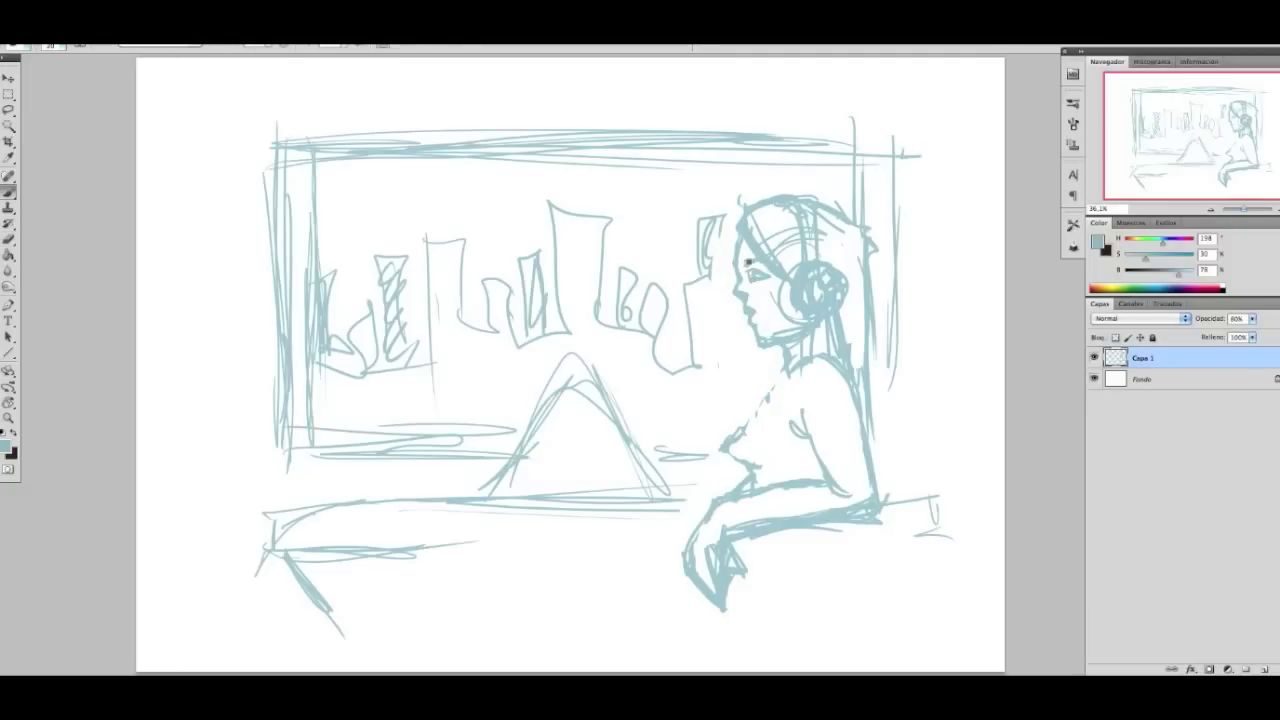
{"action": "key", "text": "e"}
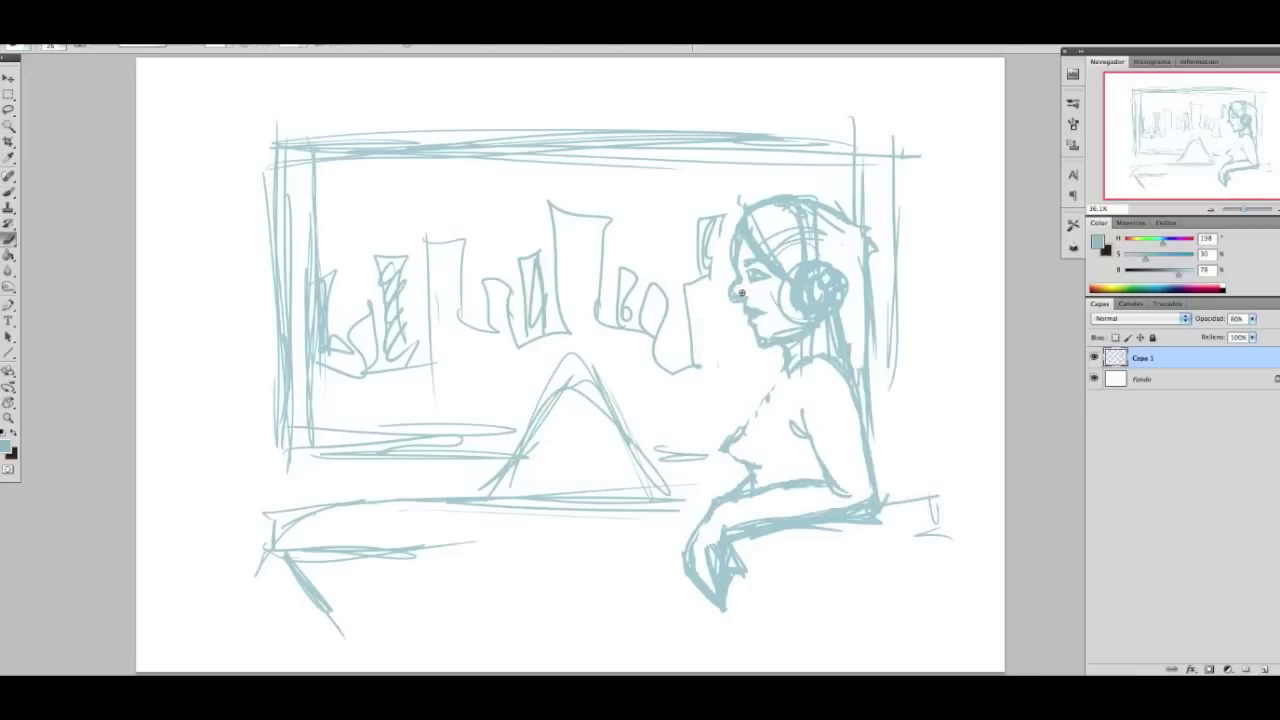
{"action": "key", "text": "b"}
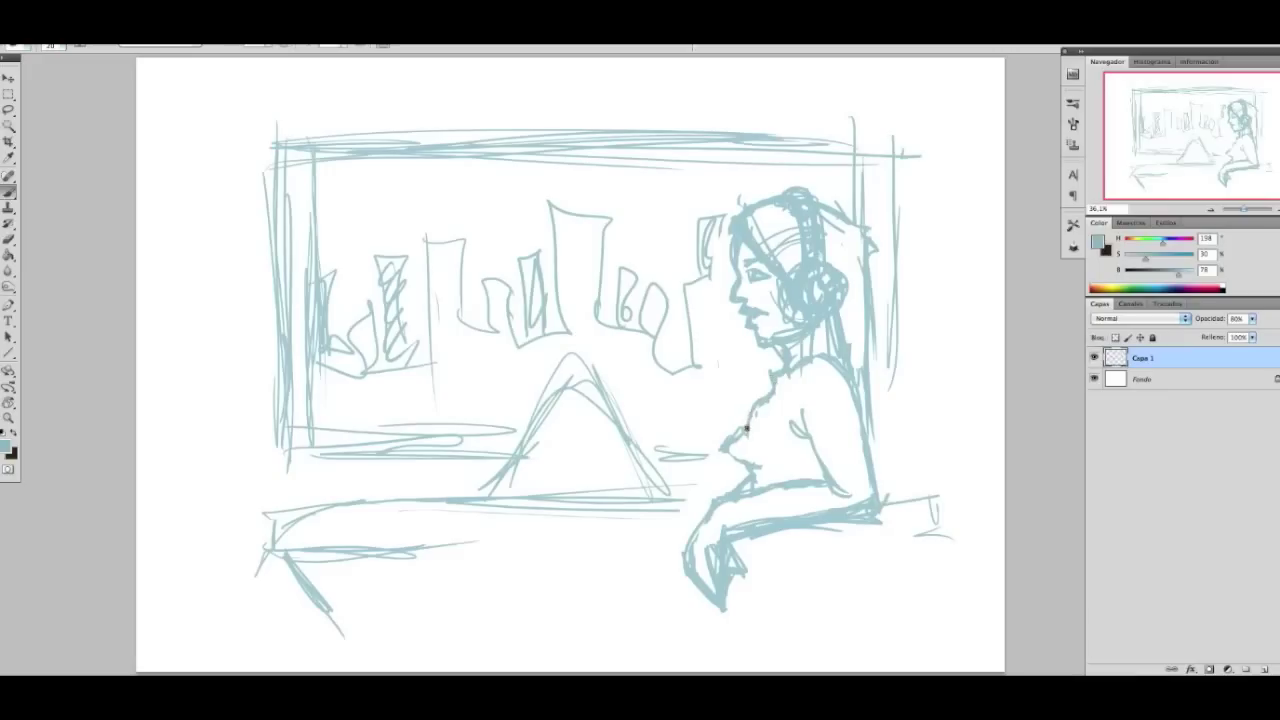
Rework the chest strokes and erase stray marks on the lower back.
{"action": "key", "text": "e"}
{"action": "mouse_move", "coordinate": [778, 423]}
{"action": "left_mouse_down"}
{"action": "mouse_move", "coordinate": [750, 445]}
{"action": "mouse_move", "coordinate": [766, 486]}
{"action": "left_mouse_up"}
{"action": "key", "text": "b"}
{"action": "key", "text": "e"}
{"action": "key", "text": "b"}
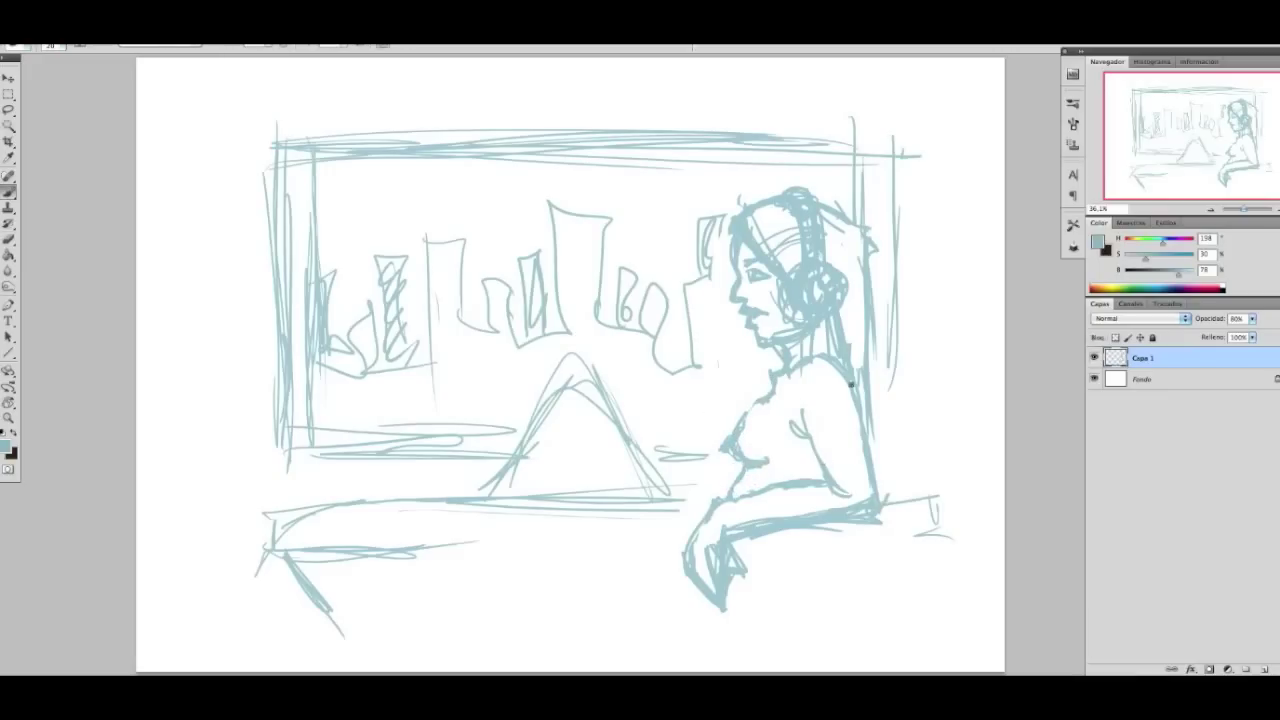
{"action": "key", "text": "e"}
{"action": "mouse_move", "coordinate": [884, 474]}
{"action": "left_mouse_down"}
{"action": "mouse_move", "coordinate": [760, 600]}
{"action": "mouse_move", "coordinate": [840, 525]}
{"action": "left_mouse_up"}
{"action": "key", "text": "b"}
Reshape the middle triangle into a raised leg and erase stray strokes.
{"action": "mouse_move", "coordinate": [575, 380]}
{"action": "left_mouse_down"}
{"action": "mouse_move", "coordinate": [680, 490]}
{"action": "mouse_move", "coordinate": [519, 415]}
{"action": "mouse_move", "coordinate": [478, 497]}
{"action": "left_mouse_up"}
{"action": "left_click_drag", "start_coordinate": [565, 390], "coordinate": [556, 495]}
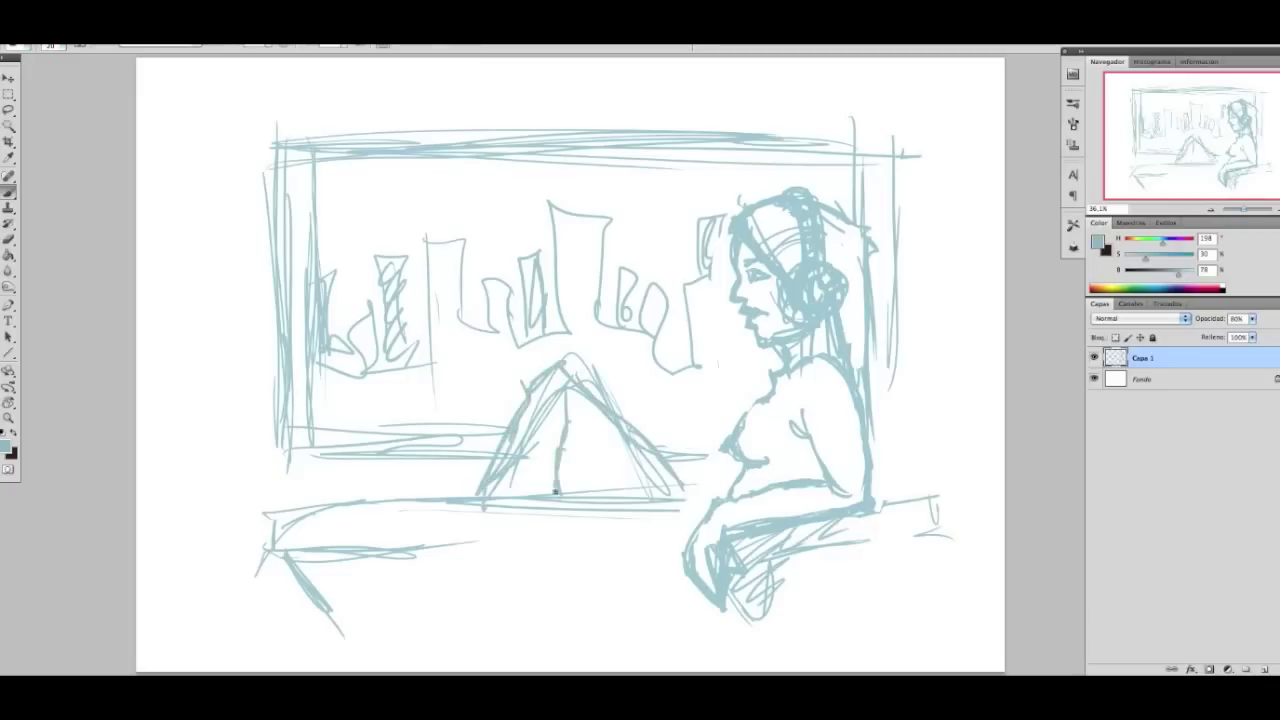
{"action": "left_click_drag", "start_coordinate": [576, 445], "coordinate": [586, 495]}
{"action": "key", "text": "e"}
{"action": "mouse_move", "coordinate": [488, 496]}
{"action": "left_mouse_down"}
{"action": "mouse_move", "coordinate": [556, 392]}
{"action": "mouse_move", "coordinate": [669, 492]}
{"action": "left_mouse_up"}
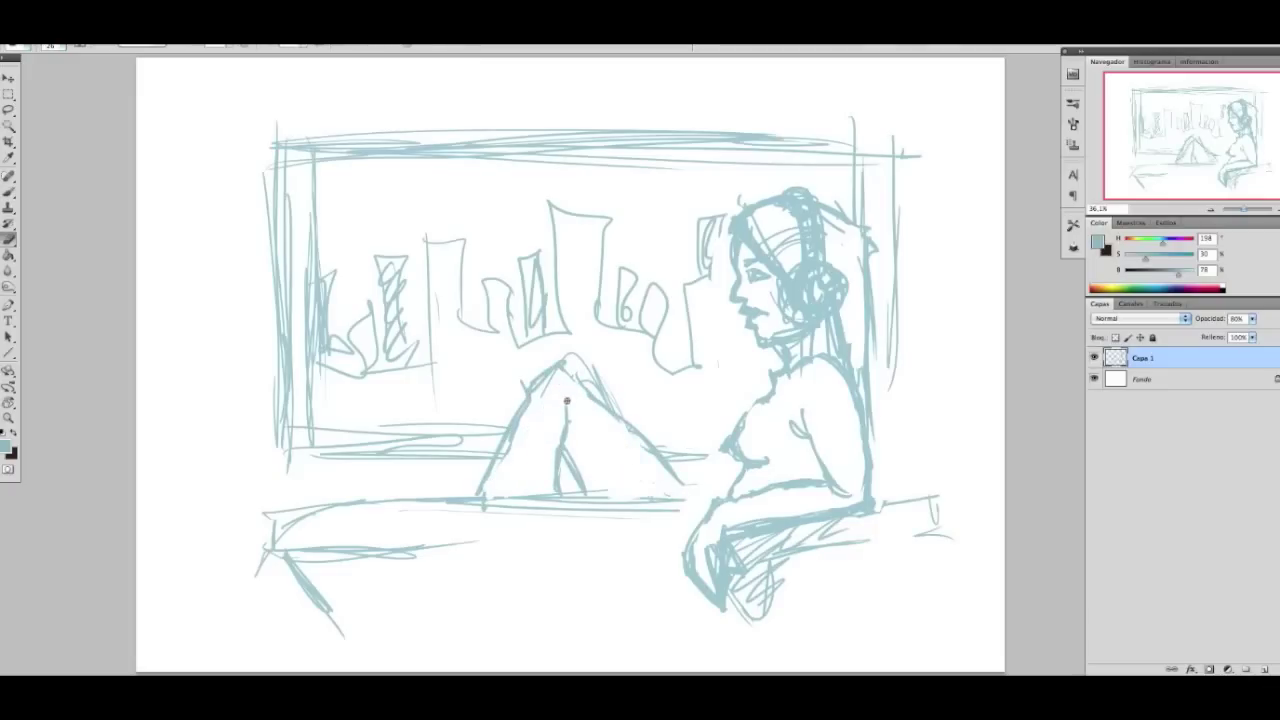
{"action": "key", "text": "b"}
Draw and redraw the leg's inner inverted V, erasing the old peak and left slope.
{"action": "left_click_drag", "start_coordinate": [563, 428], "coordinate": [545, 494]}
{"action": "key", "text": "e"}
{"action": "left_click_drag", "start_coordinate": [566, 436], "coordinate": [530, 494]}
{"action": "key", "text": "b"}
{"action": "left_click_drag", "start_coordinate": [570, 410], "coordinate": [512, 504]}
{"action": "key", "text": "e"}
{"action": "mouse_move", "coordinate": [543, 409]}
{"action": "left_mouse_down"}
{"action": "mouse_move", "coordinate": [580, 371]}
{"action": "mouse_move", "coordinate": [442, 488]}
{"action": "left_mouse_up"}
{"action": "key", "text": "b"}
Redraw the knee peak, both slopes and the inner lines of the raised leg.
{"action": "mouse_move", "coordinate": [526, 386]}
{"action": "left_mouse_down"}
{"action": "mouse_move", "coordinate": [420, 500]}
{"action": "mouse_move", "coordinate": [662, 470]}
{"action": "left_mouse_up"}
{"action": "left_click_drag", "start_coordinate": [552, 410], "coordinate": [498, 504]}
{"action": "mouse_move", "coordinate": [555, 462]}
{"action": "left_mouse_down"}
{"action": "mouse_move", "coordinate": [572, 476]}
{"action": "mouse_move", "coordinate": [557, 408]}
{"action": "left_mouse_up"}
{"action": "key", "text": "e"}
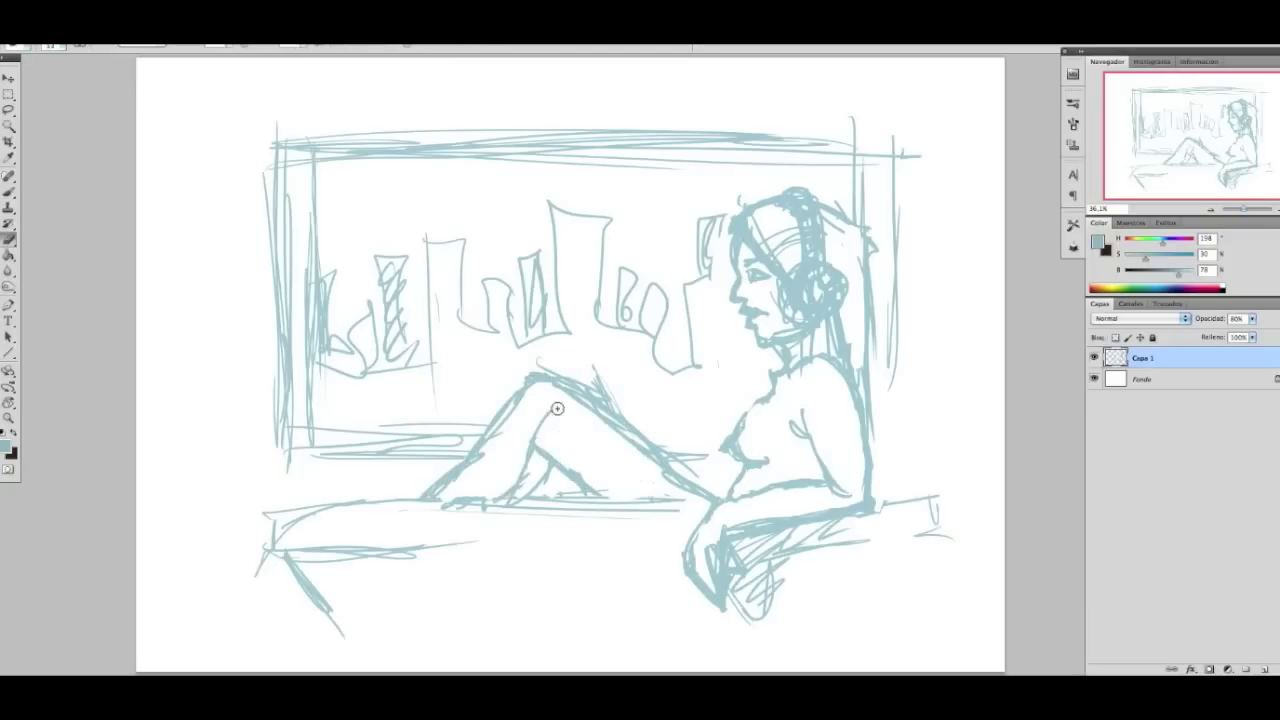
{"action": "mouse_move", "coordinate": [665, 486]}
{"action": "left_mouse_down"}
{"action": "mouse_move", "coordinate": [586, 402]}
{"action": "mouse_move", "coordinate": [700, 486]}
{"action": "left_mouse_up"}
{"action": "key", "text": "b"}
{"action": "left_click_drag", "start_coordinate": [580, 382], "coordinate": [708, 484]}
{"action": "mouse_move", "coordinate": [536, 442]}
{"action": "left_mouse_down"}
{"action": "mouse_move", "coordinate": [620, 496]}
{"action": "mouse_move", "coordinate": [543, 371]}
{"action": "mouse_move", "coordinate": [695, 452]}
{"action": "left_mouse_up"}
Draw the shin down from the knee and redraw the leg with a lower knee.
{"action": "key", "text": "e"}
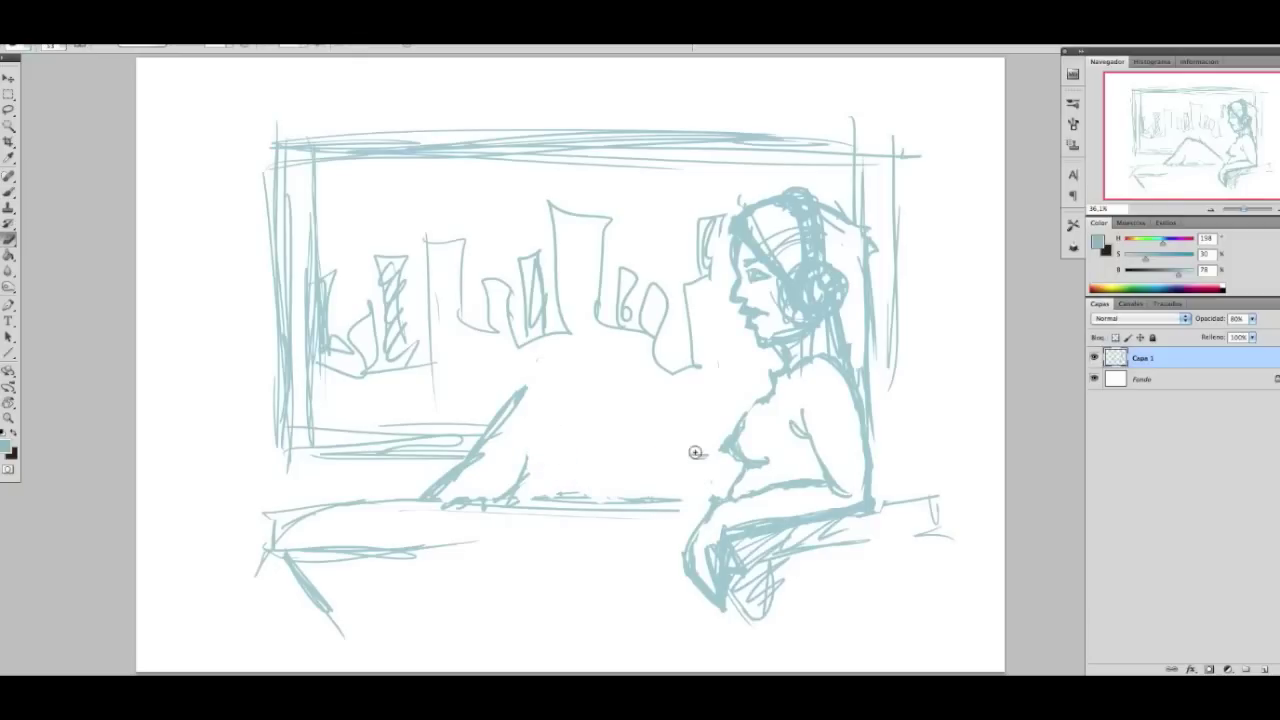
{"action": "key", "text": "b"}
{"action": "left_click_drag", "start_coordinate": [524, 388], "coordinate": [700, 498]}
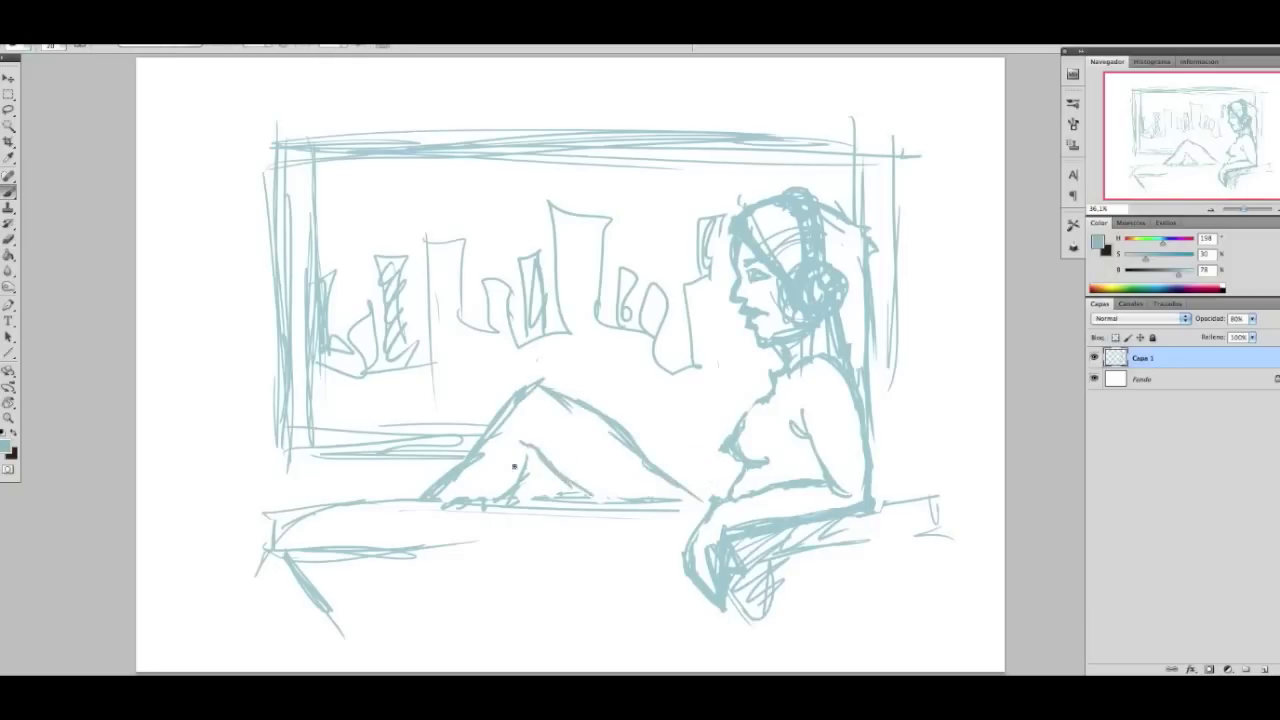
{"action": "key", "text": "e"}
{"action": "mouse_move", "coordinate": [505, 410]}
{"action": "left_mouse_down"}
{"action": "mouse_move", "coordinate": [537, 380]}
{"action": "mouse_move", "coordinate": [700, 500]}
{"action": "left_mouse_up"}
Refine the lowered knee line and redraw the leg strokes.
{"action": "key", "text": "b"}
{"action": "key", "text": "e"}
{"action": "mouse_move", "coordinate": [620, 425]}
{"action": "left_mouse_down"}
{"action": "mouse_move", "coordinate": [542, 386]}
{"action": "mouse_move", "coordinate": [608, 449]}
{"action": "left_mouse_up"}
{"action": "key", "text": "b"}
{"action": "left_click_drag", "start_coordinate": [440, 500], "coordinate": [474, 420]}
Draw foam humps and clusters at the lower left, plus bubbles above and beside the tub.
{"action": "key", "text": "e"}
{"action": "key", "text": "b"}
{"action": "mouse_move", "coordinate": [335, 455]}
{"action": "left_mouse_down"}
{"action": "mouse_move", "coordinate": [423, 438]}
{"action": "mouse_move", "coordinate": [365, 570]}
{"action": "left_mouse_up"}
{"action": "left_click_drag", "start_coordinate": [384, 500], "coordinate": [428, 530]}
{"action": "key", "text": "e"}
{"action": "left_click_drag", "start_coordinate": [344, 450], "coordinate": [416, 510]}
{"action": "key", "text": "b"}
{"action": "left_click_drag", "start_coordinate": [455, 425], "coordinate": [460, 460]}
{"action": "left_click_drag", "start_coordinate": [460, 392], "coordinate": [470, 410]}
{"action": "left_click_drag", "start_coordinate": [240, 410], "coordinate": [236, 412]}
Add foam around the leg, between leg and chest, and a foam cluster at the right.
{"action": "left_click_drag", "start_coordinate": [630, 490], "coordinate": [580, 570]}
{"action": "mouse_move", "coordinate": [640, 540]}
{"action": "left_mouse_down"}
{"action": "mouse_move", "coordinate": [715, 470]}
{"action": "mouse_move", "coordinate": [666, 497]}
{"action": "left_mouse_up"}
{"action": "key", "text": "e"}
{"action": "key", "text": "b"}
{"action": "mouse_move", "coordinate": [560, 445]}
{"action": "left_mouse_down"}
{"action": "mouse_move", "coordinate": [615, 410]}
{"action": "mouse_move", "coordinate": [605, 430]}
{"action": "left_mouse_up"}
{"action": "key", "text": "e"}
{"action": "key", "text": "b"}
{"action": "mouse_move", "coordinate": [870, 420]}
{"action": "left_mouse_down"}
{"action": "mouse_move", "coordinate": [950, 560]}
{"action": "mouse_move", "coordinate": [880, 500]}
{"action": "mouse_move", "coordinate": [940, 520]}
{"action": "left_mouse_up"}
Draw foam drips running down below the tub along its whole length.
{"action": "key", "text": "e"}
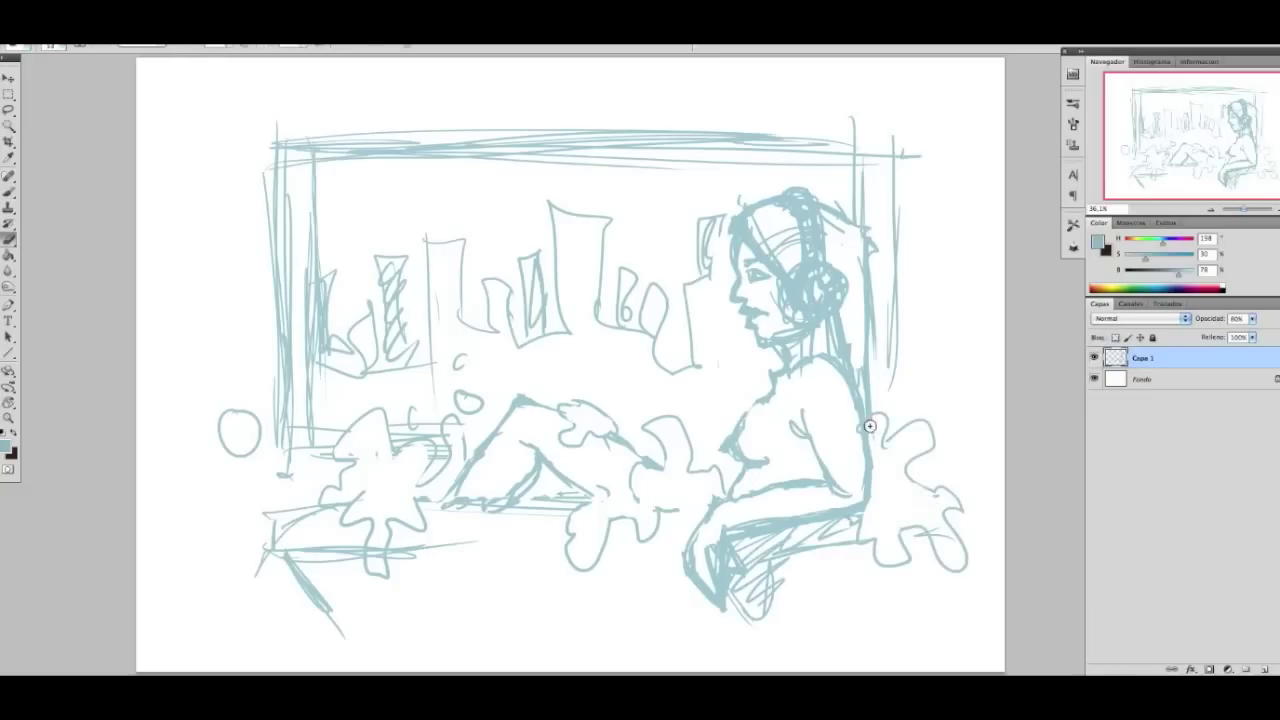
{"action": "left_click_drag", "start_coordinate": [826, 585], "coordinate": [831, 491]}
{"action": "key", "text": "b"}
{"action": "left_click_drag", "start_coordinate": [428, 440], "coordinate": [428, 529]}
{"action": "left_click_drag", "start_coordinate": [465, 430], "coordinate": [470, 545]}
{"action": "left_click_drag", "start_coordinate": [509, 432], "coordinate": [512, 525]}
{"action": "left_click_drag", "start_coordinate": [352, 415], "coordinate": [362, 488]}
{"action": "left_click_drag", "start_coordinate": [678, 550], "coordinate": [693, 445]}
{"action": "left_click_drag", "start_coordinate": [860, 456], "coordinate": [830, 546]}
{"action": "left_click_drag", "start_coordinate": [298, 474], "coordinate": [356, 568]}
{"action": "left_click_drag", "start_coordinate": [944, 456], "coordinate": [912, 540]}
{"action": "mouse_move", "coordinate": [340, 416]}
{"action": "left_mouse_down"}
{"action": "mouse_move", "coordinate": [262, 430]}
{"action": "mouse_move", "coordinate": [350, 555]}
{"action": "left_mouse_up"}
Erase and redraw the tub's left corner and leg.
{"action": "key", "text": "e"}
{"action": "left_click_drag", "start_coordinate": [280, 455], "coordinate": [335, 545]}
{"action": "key", "text": "b"}
{"action": "left_click_drag", "start_coordinate": [268, 462], "coordinate": [301, 420]}
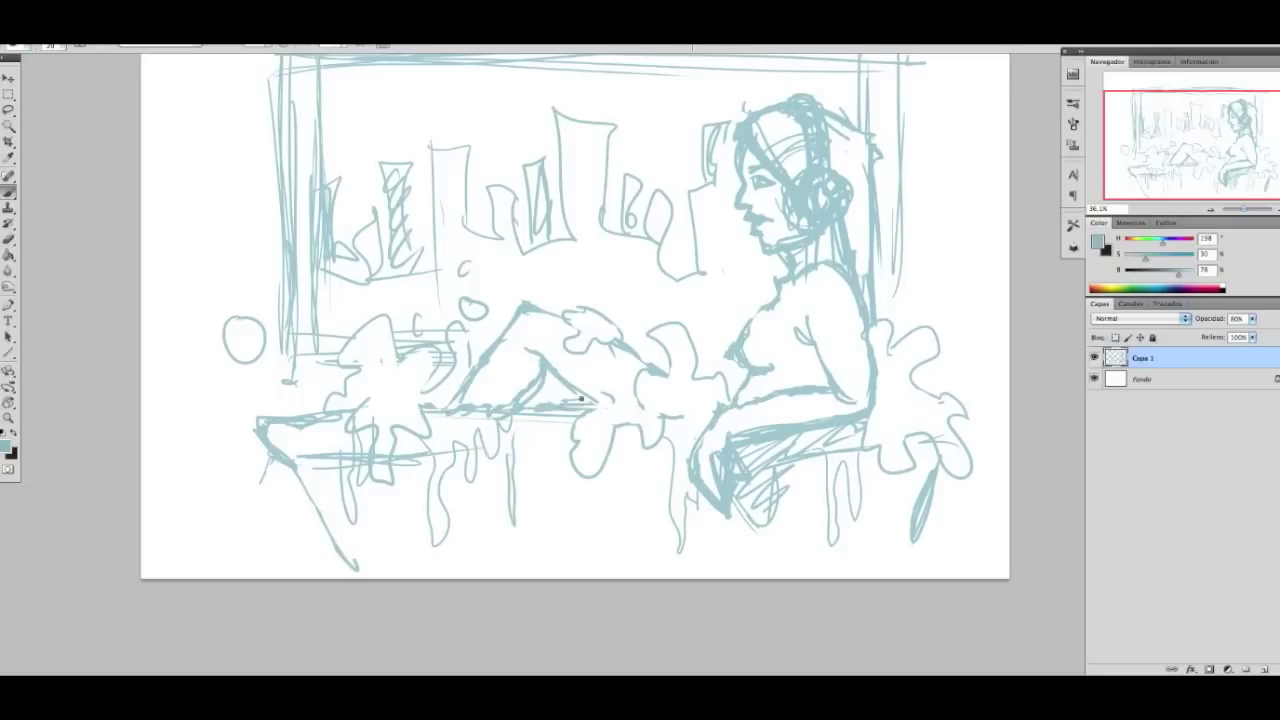
{"action": "left_click_drag", "start_coordinate": [600, 248], "coordinate": [602, 318]}
Redraw the window frame's top and right edge and add two music notes.
{"action": "mouse_move", "coordinate": [318, 126]}
{"action": "left_mouse_down"}
{"action": "mouse_move", "coordinate": [870, 130]}
{"action": "mouse_move", "coordinate": [884, 298]}
{"action": "left_mouse_up"}
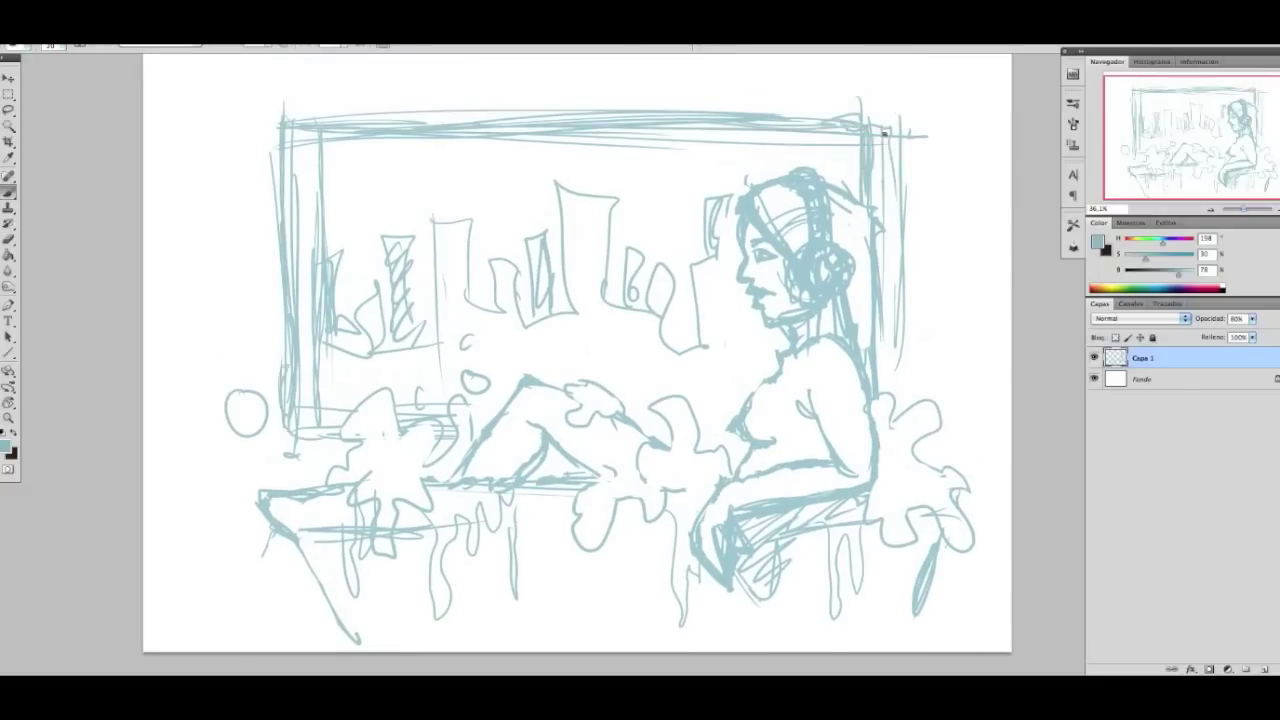
{"action": "left_click_drag", "start_coordinate": [893, 240], "coordinate": [898, 365]}
{"action": "key", "text": "b"}
{"action": "left_click_drag", "start_coordinate": [922, 190], "coordinate": [920, 275]}
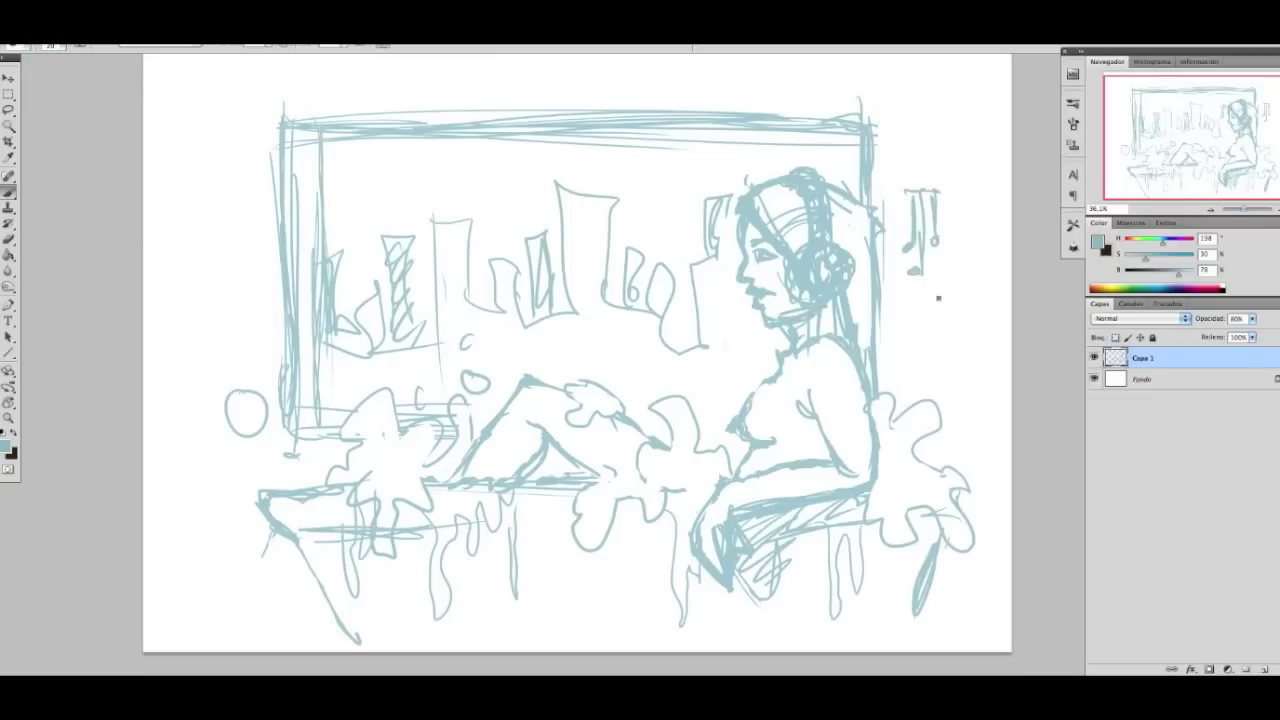
{"action": "left_click_drag", "start_coordinate": [770, 88], "coordinate": [788, 95]}
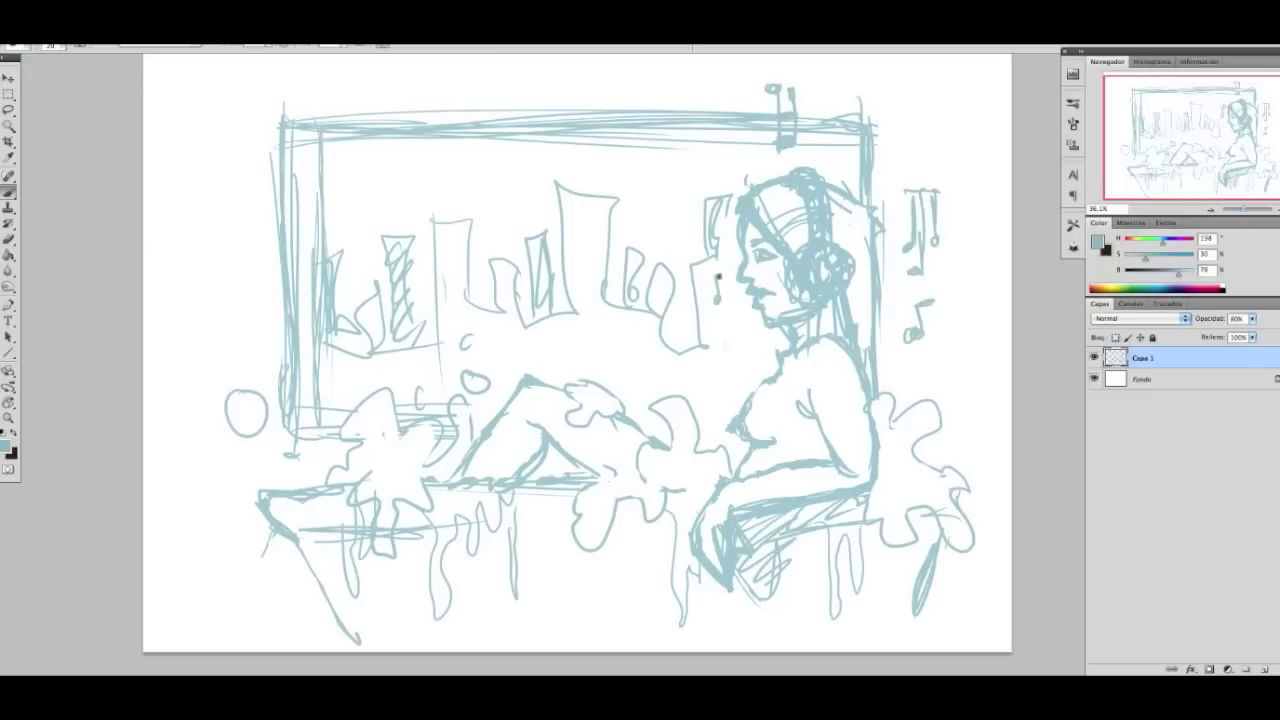
Hatch the left buildings, outline a tall skyline building, sketch clouds, and clean the chest.
{"action": "left_click_drag", "start_coordinate": [300, 282], "coordinate": [350, 328]}
{"action": "left_click_drag", "start_coordinate": [420, 205], "coordinate": [490, 345]}
{"action": "mouse_move", "coordinate": [290, 165]}
{"action": "left_mouse_down"}
{"action": "mouse_move", "coordinate": [455, 185]}
{"action": "mouse_move", "coordinate": [322, 172]}
{"action": "left_mouse_up"}
{"action": "key", "text": "e"}
{"action": "key", "text": "b"}
{"action": "key", "text": "e"}
{"action": "key", "text": "b"}
{"action": "left_click_drag", "start_coordinate": [758, 405], "coordinate": [750, 470]}
Clean stray chest marks, bring the window top into view, and hatch the leg shape.
{"action": "key", "text": "e"}
{"action": "key", "text": "b"}
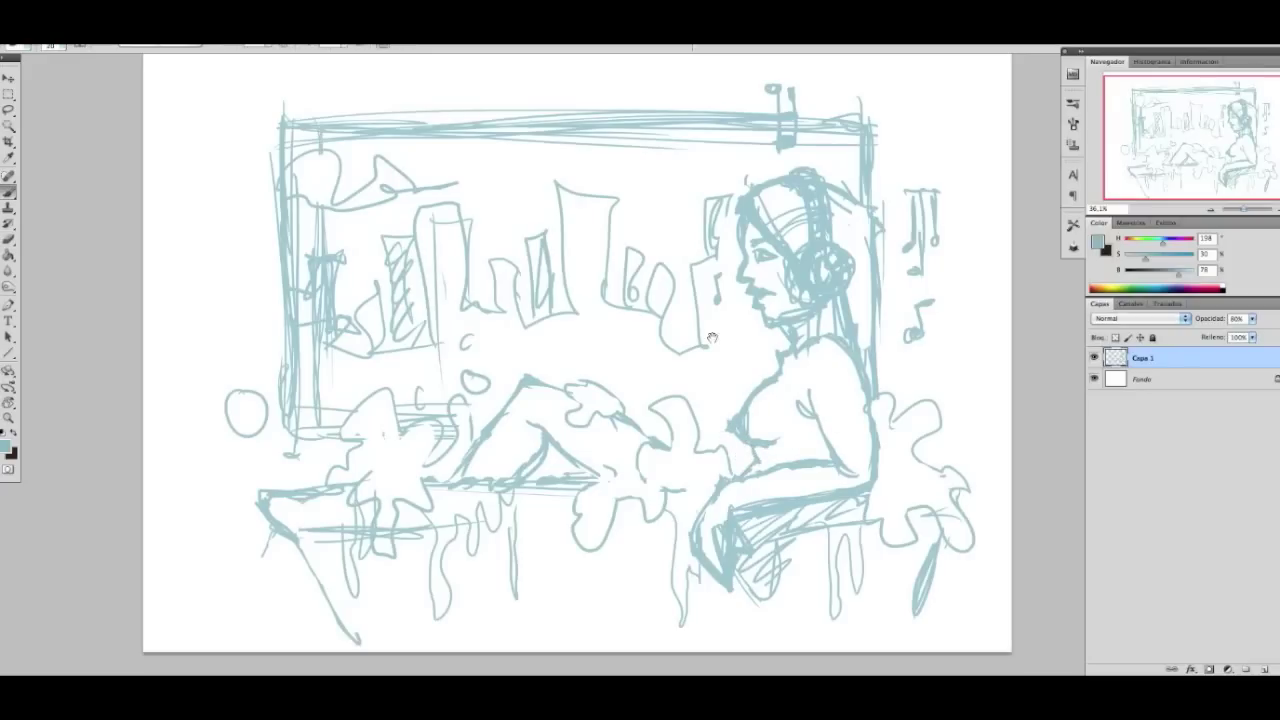
{"action": "left_click_drag", "start_coordinate": [712, 338], "coordinate": [813, 216]}
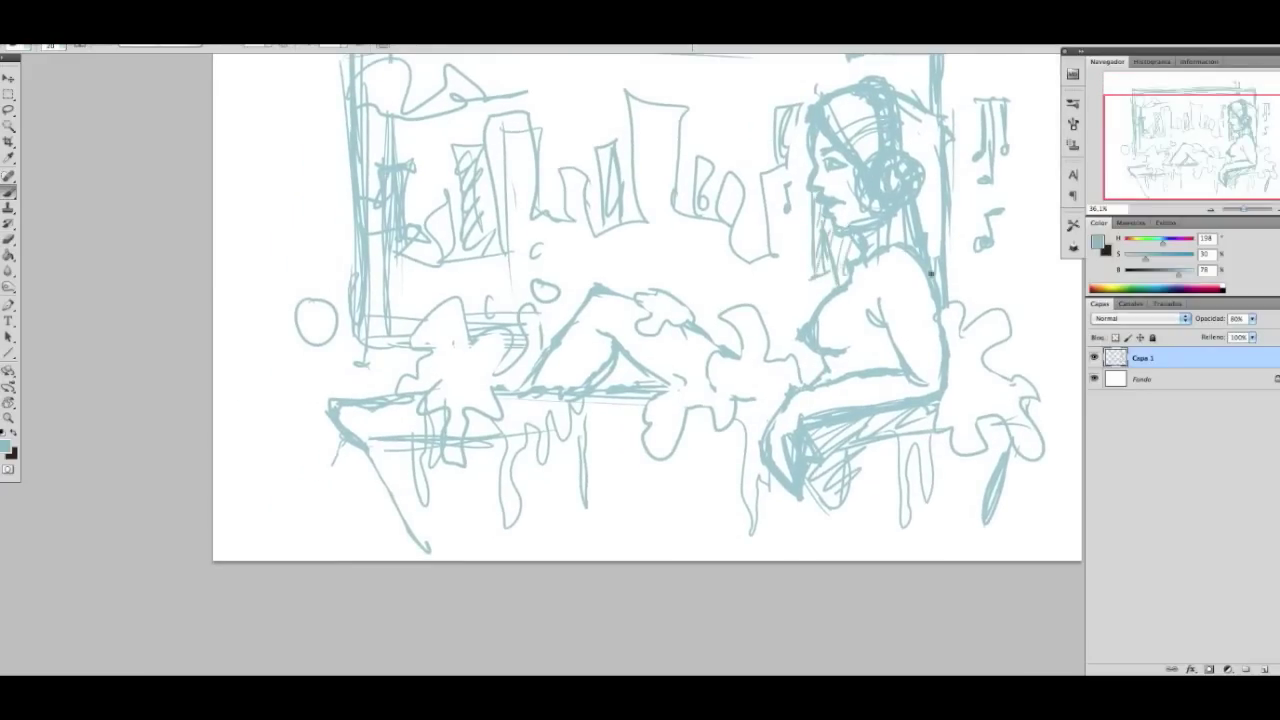
{"action": "left_click_drag", "start_coordinate": [659, 345], "coordinate": [629, 485]}
{"action": "left_click_drag", "start_coordinate": [575, 530], "coordinate": [651, 524]}
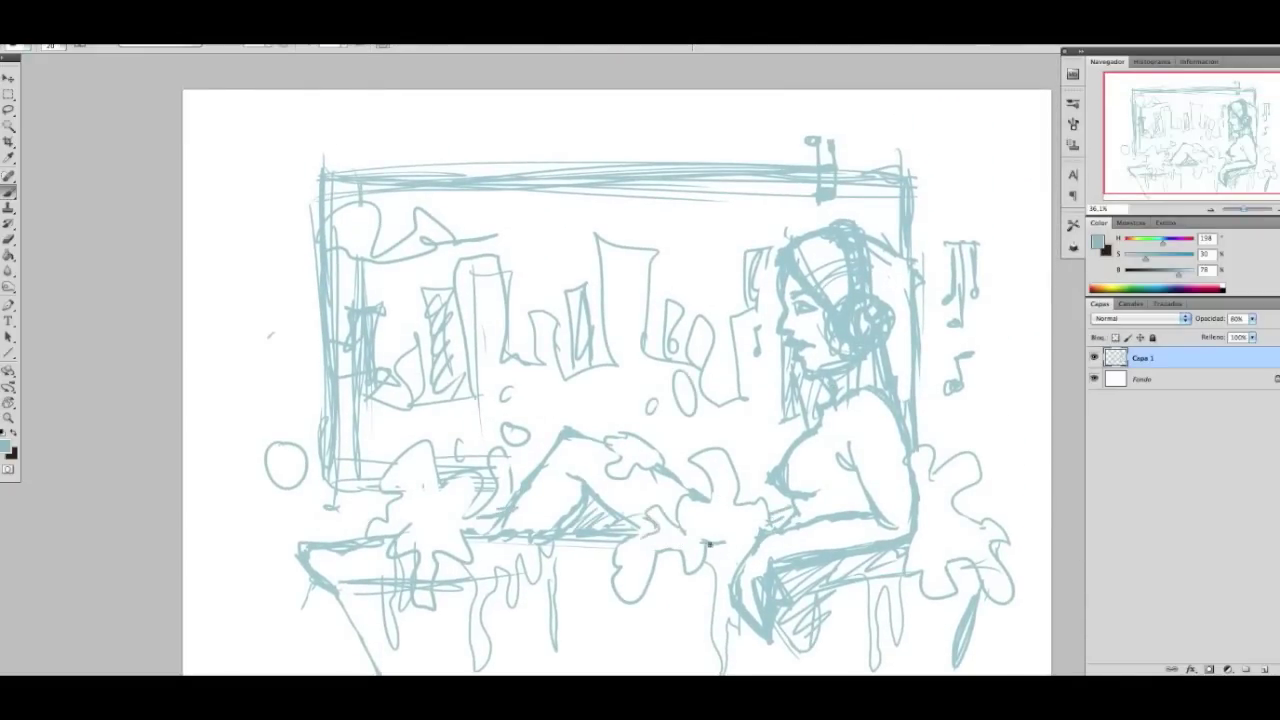
Draw vertical building strokes in the skyline, then trim parts of them.
{"action": "left_click_drag", "start_coordinate": [698, 437], "coordinate": [686, 411]}
{"action": "mouse_move", "coordinate": [598, 224]}
{"action": "left_mouse_down"}
{"action": "mouse_move", "coordinate": [600, 340]}
{"action": "mouse_move", "coordinate": [655, 336]}
{"action": "left_mouse_up"}
{"action": "left_click_drag", "start_coordinate": [680, 252], "coordinate": [682, 318]}
{"action": "key", "text": "e"}
{"action": "mouse_move", "coordinate": [620, 236]}
{"action": "left_mouse_down"}
{"action": "mouse_move", "coordinate": [660, 330]}
{"action": "mouse_move", "coordinate": [685, 334]}
{"action": "left_mouse_up"}
{"action": "key", "text": "b"}
Replace the middle skyline with box-shaped hatched buildings, removing the tall middle tower.
{"action": "key", "text": "e"}
{"action": "left_click_drag", "start_coordinate": [530, 358], "coordinate": [610, 338]}
{"action": "key", "text": "b"}
{"action": "mouse_move", "coordinate": [545, 288]}
{"action": "left_mouse_down"}
{"action": "mouse_move", "coordinate": [512, 332]}
{"action": "mouse_move", "coordinate": [490, 334]}
{"action": "left_mouse_up"}
{"action": "key", "text": "e"}
{"action": "left_click_drag", "start_coordinate": [495, 288], "coordinate": [470, 236]}
{"action": "mouse_move", "coordinate": [475, 325]}
{"action": "left_mouse_down"}
{"action": "mouse_move", "coordinate": [583, 274]}
{"action": "mouse_move", "coordinate": [562, 328]}
{"action": "left_mouse_up"}
{"action": "key", "text": "b"}
{"action": "left_click_drag", "start_coordinate": [566, 256], "coordinate": [564, 323]}
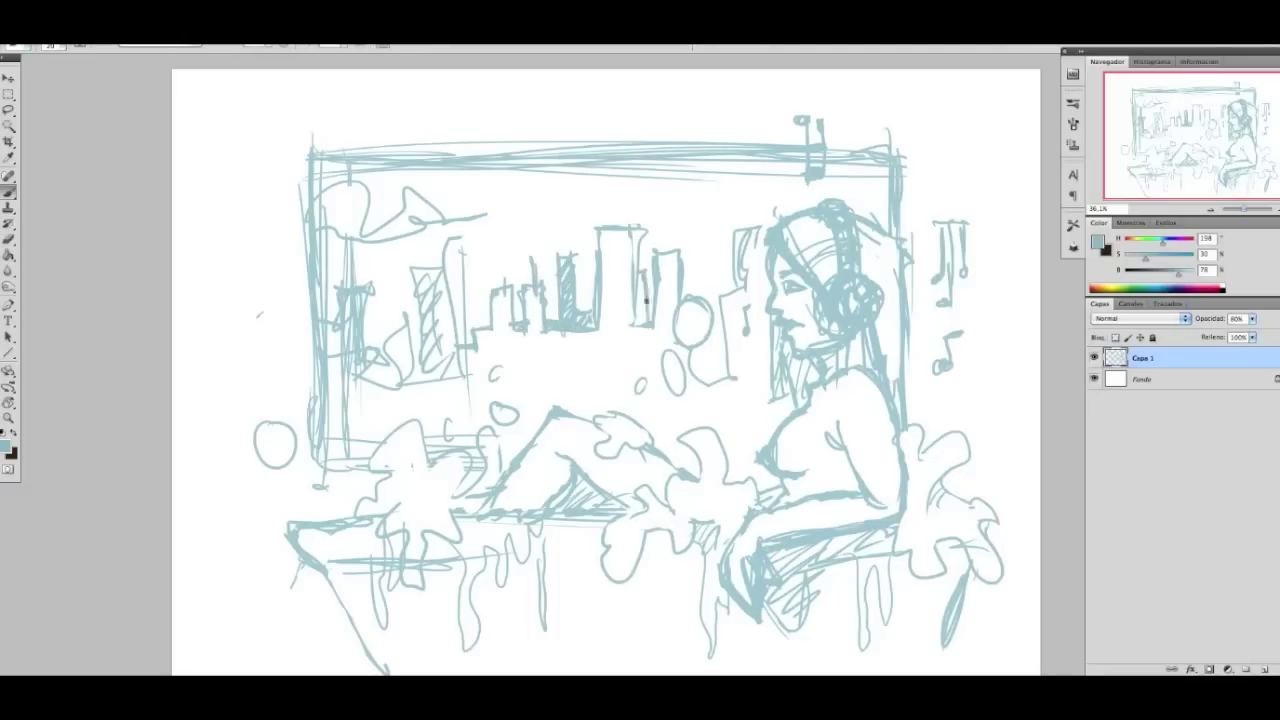
Rework the buildings beside the girl's head.
{"action": "left_click_drag", "start_coordinate": [696, 345], "coordinate": [724, 386]}
{"action": "key", "text": "e"}
{"action": "key", "text": "b"}
{"action": "left_click_drag", "start_coordinate": [728, 288], "coordinate": [724, 364]}
{"action": "left_click_drag", "start_coordinate": [706, 370], "coordinate": [730, 378]}
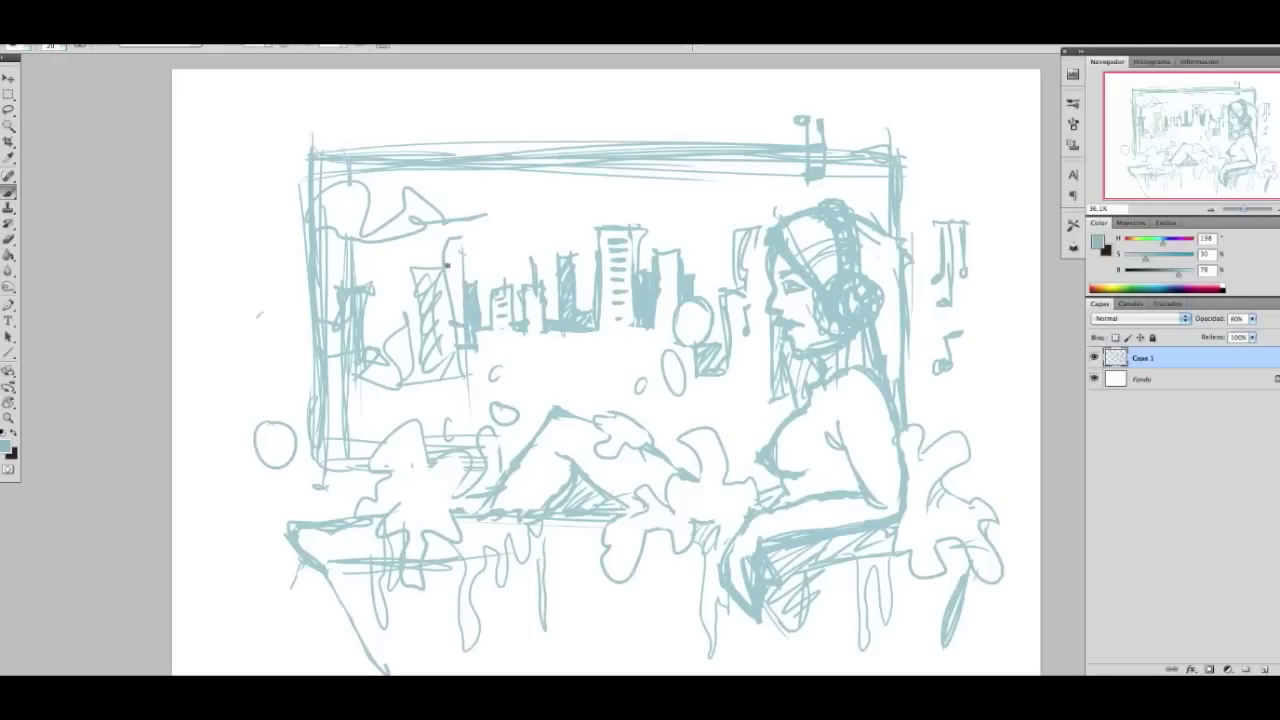
Redraw the left skyline building darker, erasing its older strokes.
{"action": "left_click_drag", "start_coordinate": [446, 262], "coordinate": [440, 372]}
{"action": "key", "text": "e"}
{"action": "mouse_move", "coordinate": [420, 272]}
{"action": "left_mouse_down"}
{"action": "mouse_move", "coordinate": [400, 376]}
{"action": "mouse_move", "coordinate": [392, 368]}
{"action": "left_mouse_up"}
{"action": "left_click_drag", "start_coordinate": [475, 267], "coordinate": [436, 370]}
{"action": "key", "text": "b"}
{"action": "mouse_move", "coordinate": [444, 298]}
{"action": "left_mouse_down"}
{"action": "mouse_move", "coordinate": [446, 362]}
{"action": "mouse_move", "coordinate": [418, 352]}
{"action": "mouse_move", "coordinate": [395, 385]}
{"action": "left_mouse_up"}
{"action": "key", "text": "e"}
Replace the top-left cloud with a swirling cloud line and draw left-side buildings.
{"action": "left_click_drag", "start_coordinate": [350, 225], "coordinate": [415, 250]}
{"action": "mouse_move", "coordinate": [325, 175]}
{"action": "left_mouse_down"}
{"action": "mouse_move", "coordinate": [370, 235]}
{"action": "mouse_move", "coordinate": [485, 230]}
{"action": "left_mouse_up"}
{"action": "key", "text": "b"}
{"action": "left_click_drag", "start_coordinate": [334, 206], "coordinate": [560, 228]}
{"action": "mouse_move", "coordinate": [409, 262]}
{"action": "left_mouse_down"}
{"action": "mouse_move", "coordinate": [408, 330]}
{"action": "mouse_move", "coordinate": [421, 304]}
{"action": "left_mouse_up"}
{"action": "left_click_drag", "start_coordinate": [394, 346], "coordinate": [391, 300]}
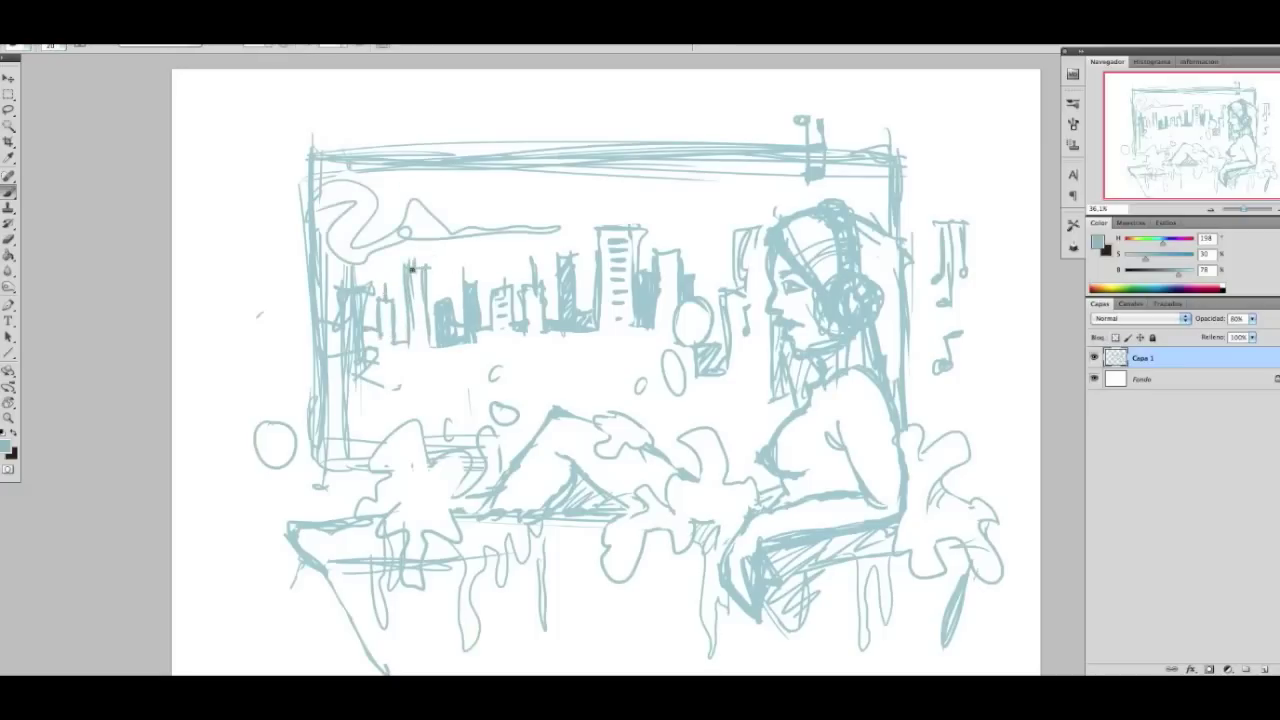
Clean stray strokes and add hatched buildings on the right of the skyline.
{"action": "key", "text": "e"}
{"action": "left_click_drag", "start_coordinate": [725, 340], "coordinate": [695, 380]}
{"action": "key", "text": "b"}
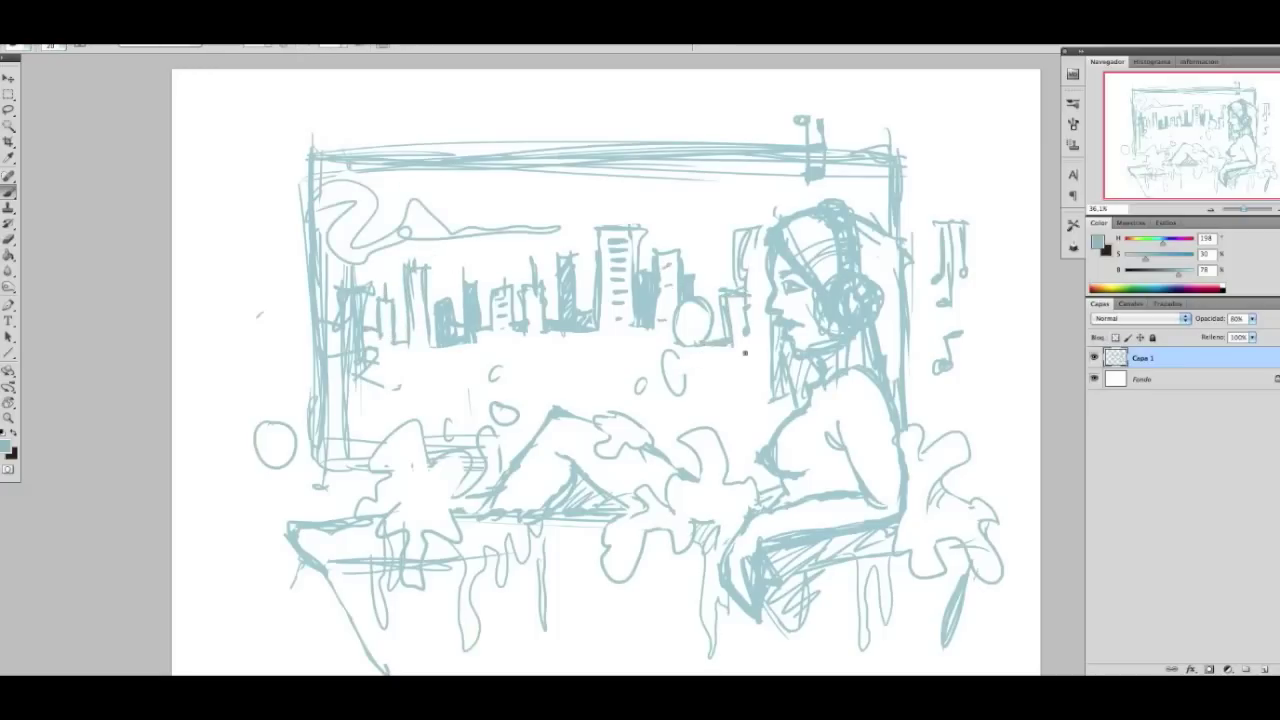
{"action": "left_click_drag", "start_coordinate": [717, 266], "coordinate": [715, 338]}
{"action": "left_click_drag", "start_coordinate": [756, 222], "coordinate": [757, 292]}
{"action": "left_click_drag", "start_coordinate": [742, 232], "coordinate": [754, 291]}
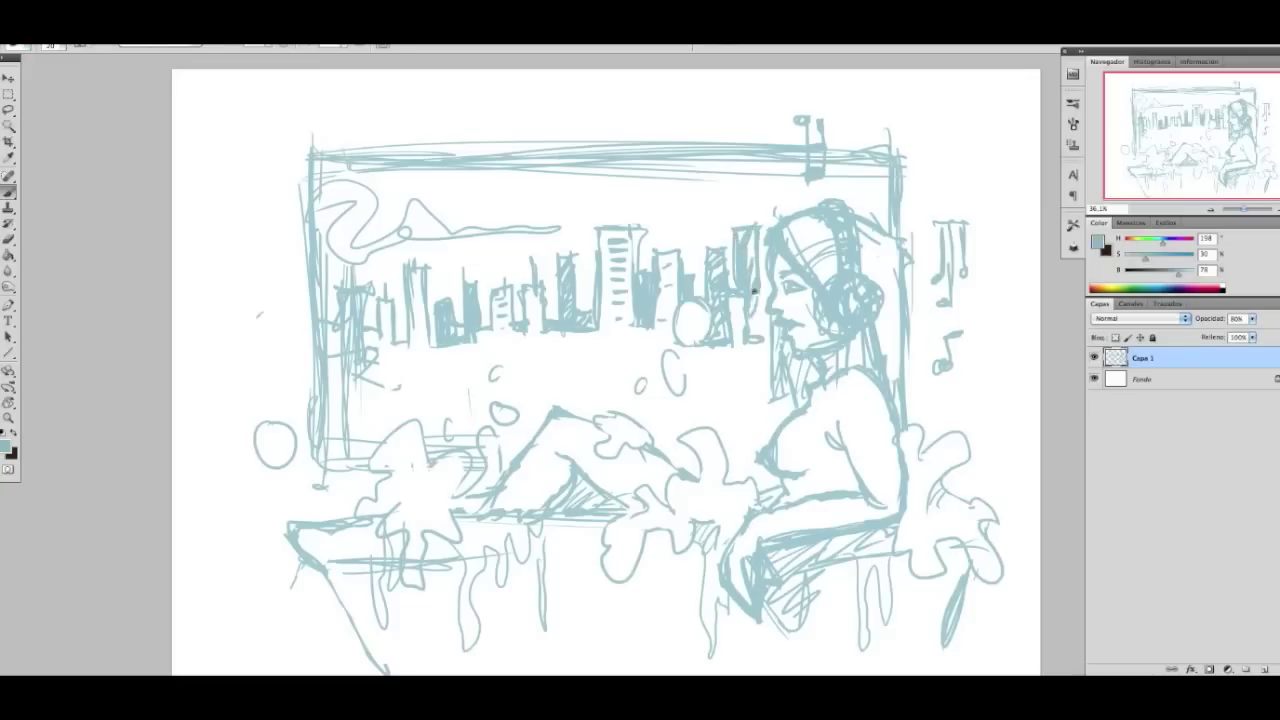
Erase strokes below the left skyline and outline buildings at its left edge.
{"action": "key", "text": "e"}
{"action": "mouse_move", "coordinate": [370, 350]}
{"action": "left_mouse_down"}
{"action": "mouse_move", "coordinate": [342, 450]}
{"action": "mouse_move", "coordinate": [356, 271]}
{"action": "left_mouse_up"}
{"action": "key", "text": "b"}
{"action": "left_click_drag", "start_coordinate": [342, 328], "coordinate": [352, 325]}
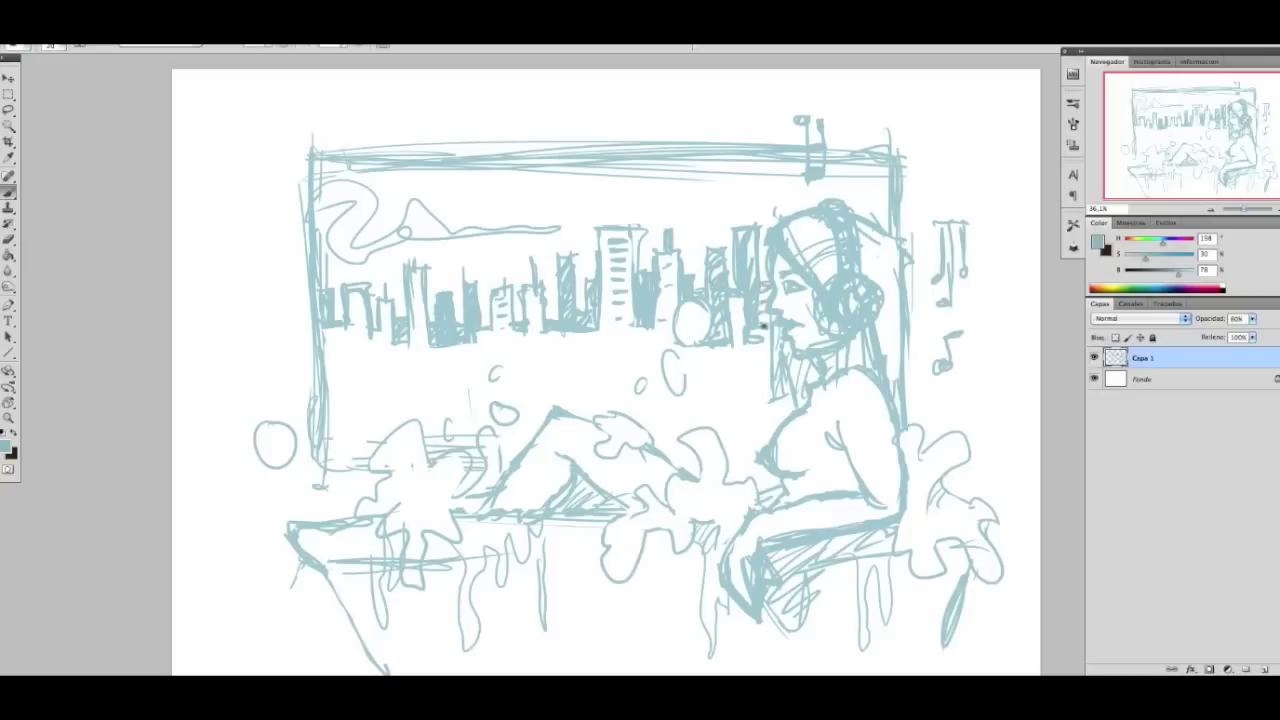
On a new layer, lasso the middle skyline, fill it white, and add white streaks.
{"action": "left_click", "coordinate": [1245, 668]}
{"action": "key", "text": "l"}
{"action": "left_click_drag", "start_coordinate": [580, 155], "coordinate": [430, 420]}
{"action": "key", "text": "x"}
{"action": "key", "text": "g"}
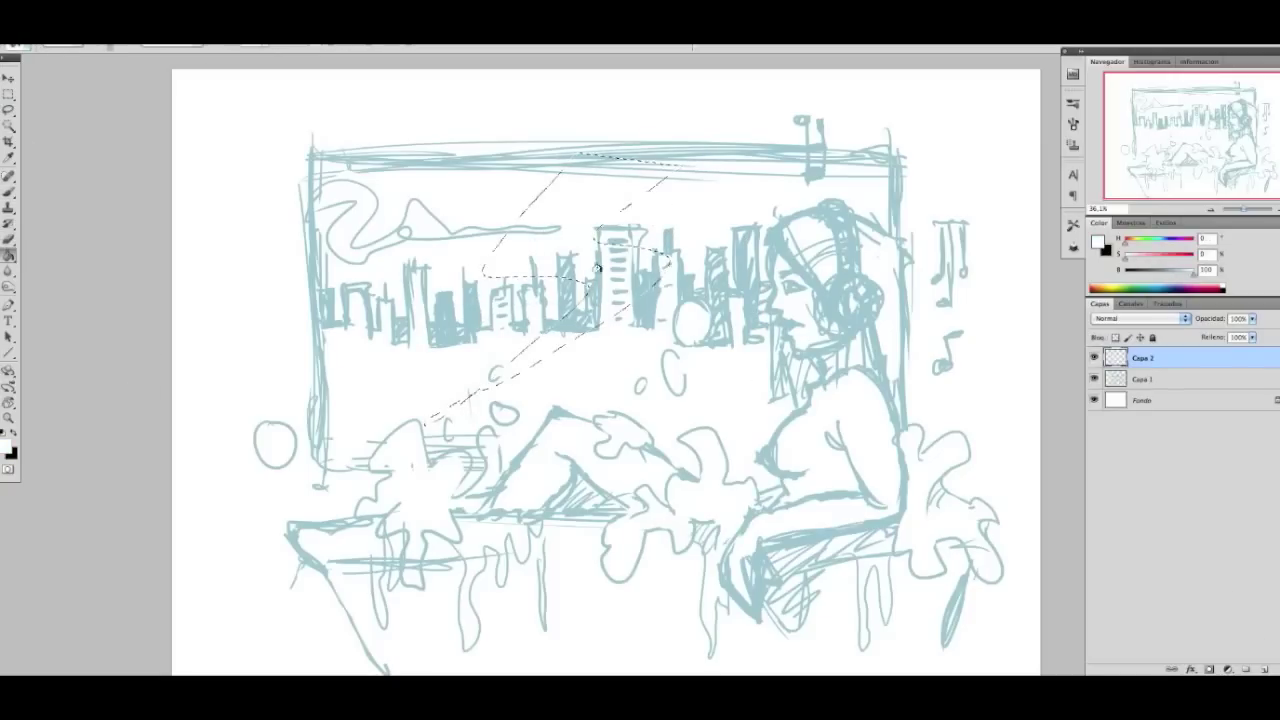
{"action": "left_click", "coordinate": [597, 267]}
{"action": "key", "text": "ctrl+d"}
{"action": "left_click_drag", "start_coordinate": [690, 330], "coordinate": [750, 228]}
Set the white haze layer to 81% opacity.
{"action": "mouse_move", "coordinate": [1252, 318]}
{"action": "left_mouse_down"}
{"action": "mouse_move", "coordinate": [1230, 332]}
{"action": "mouse_move", "coordinate": [1251, 338]}
{"action": "left_mouse_up"}
{"action": "left_click", "coordinate": [1142, 379]}
{"action": "left_click", "coordinate": [1252, 318]}
{"action": "key", "text": "alt+bracketright"}
{"action": "left_click", "coordinate": [1175, 382]}
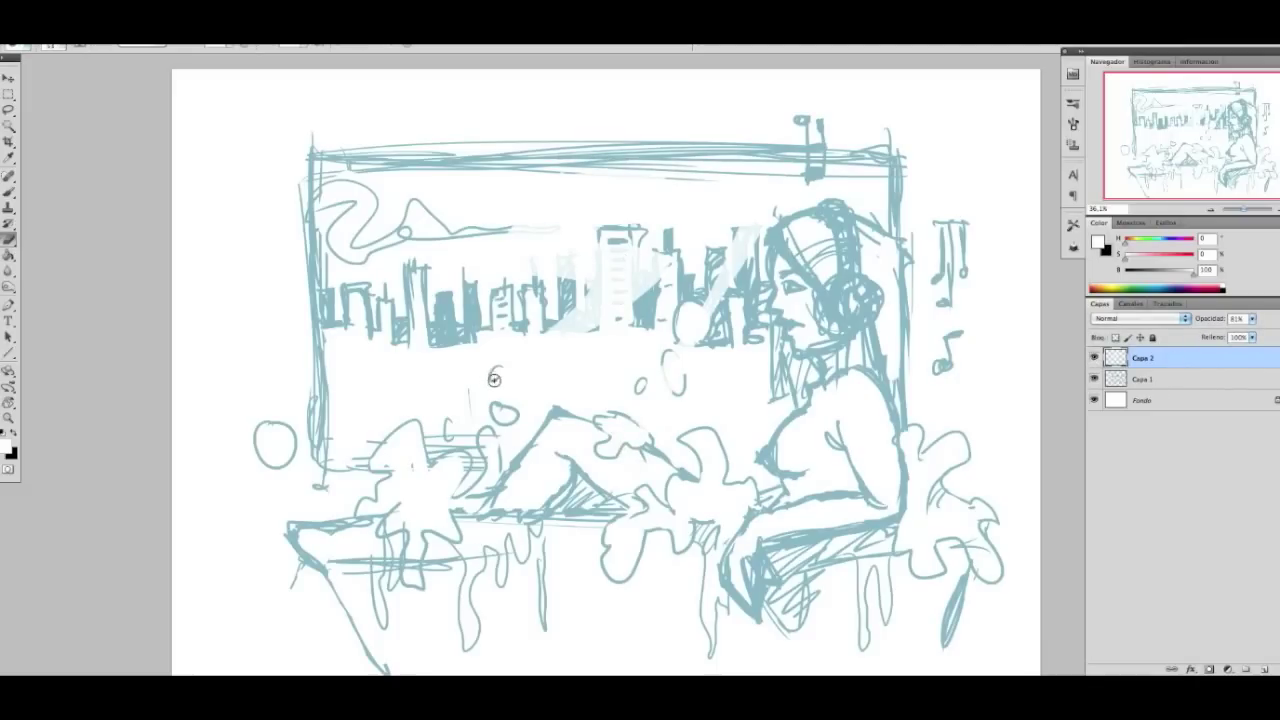
Add layer Capa 3 and fade the Capa 1 sketch to low opacity.
{"action": "left_click", "coordinate": [1142, 379]}
{"action": "left_click", "coordinate": [1246, 668]}
{"action": "left_click", "coordinate": [1142, 400]}
{"action": "left_click", "coordinate": [1252, 318]}
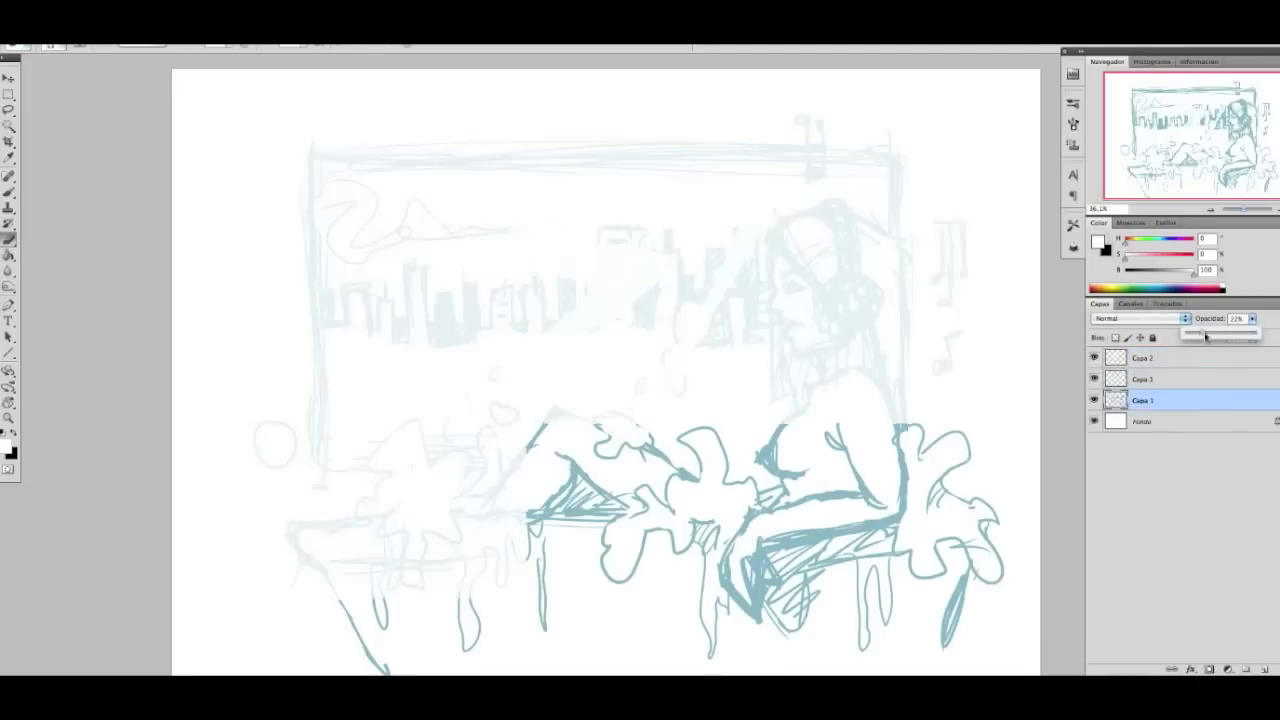
{"action": "left_click_drag", "start_coordinate": [1252, 336], "coordinate": [1226, 336]}
Make Capa 3 active with the Brush and a magenta inking colour.
{"action": "left_click", "coordinate": [1142, 379]}
{"action": "left_click", "coordinate": [1131, 223]}
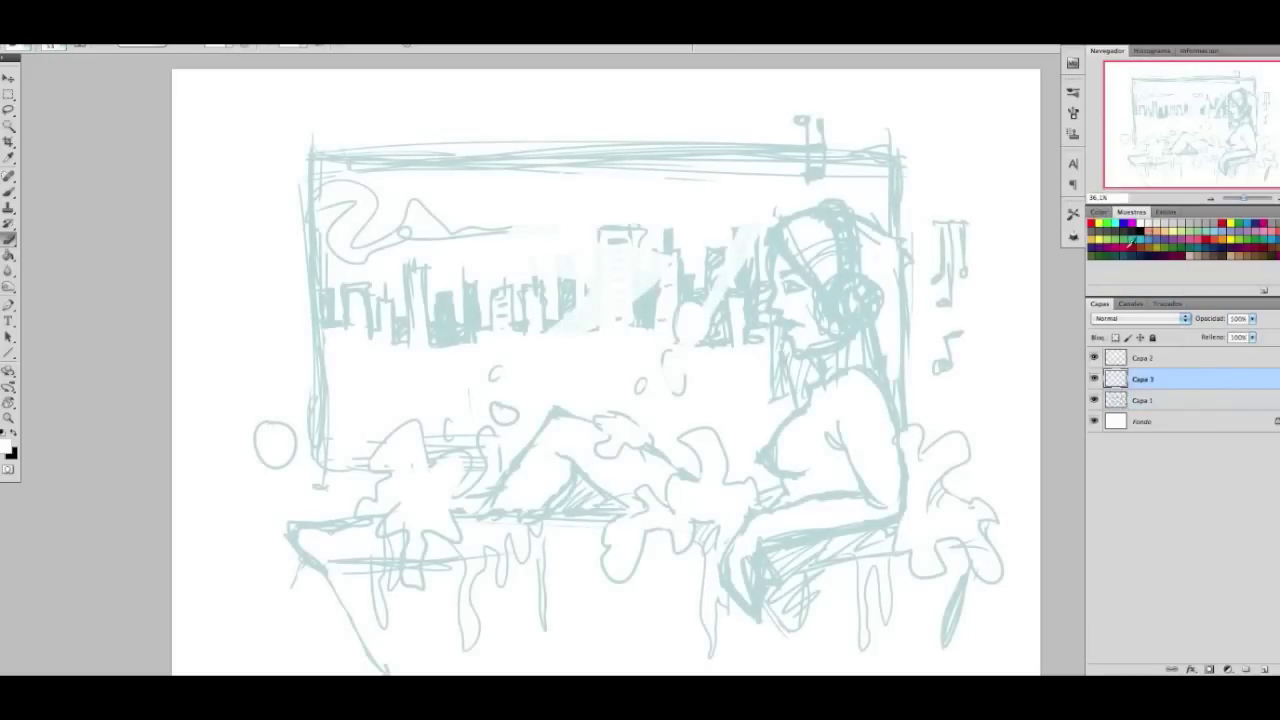
{"action": "key", "text": "b"}
{"action": "left_click", "coordinate": [1142, 400]}
{"action": "left_click", "coordinate": [1118, 246]}
{"action": "left_click", "coordinate": [1099, 212]}
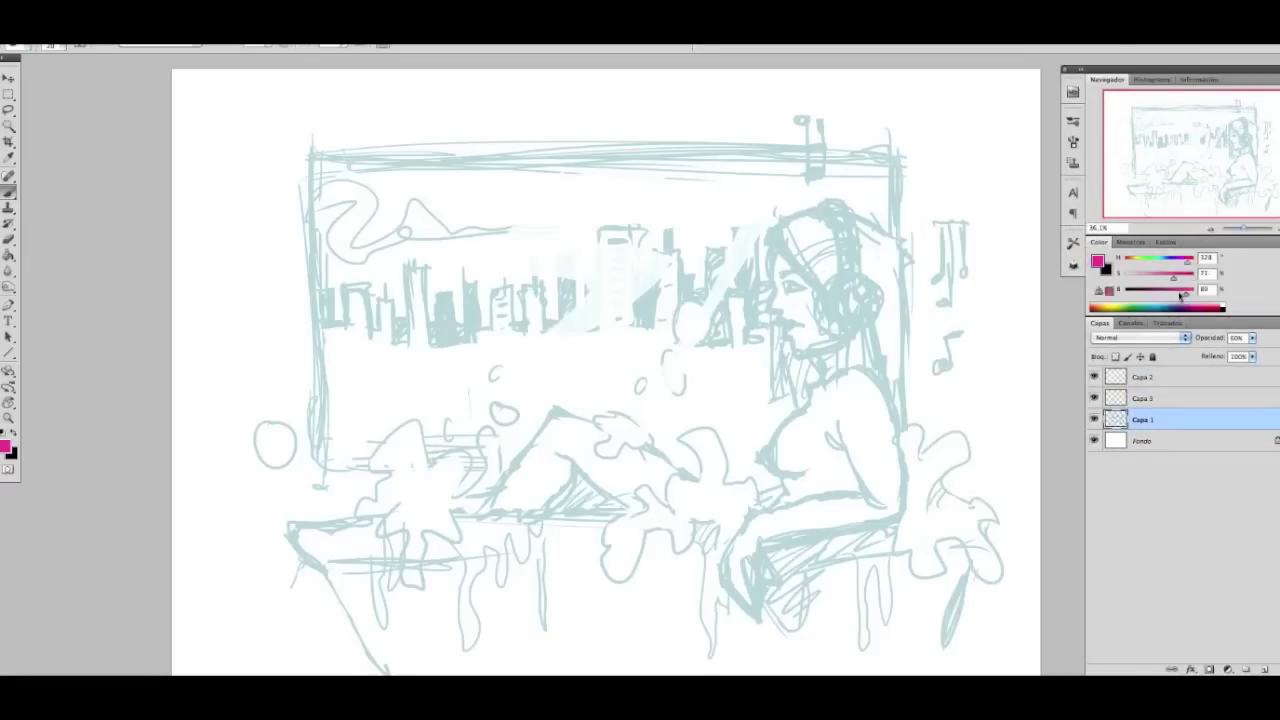
{"action": "left_click", "coordinate": [1171, 400]}
Save the drawing as 'Girl 8a.psd'.
{"action": "left_click", "coordinate": [243, 209]}
{"action": "type", "text": "Girl 8a"}
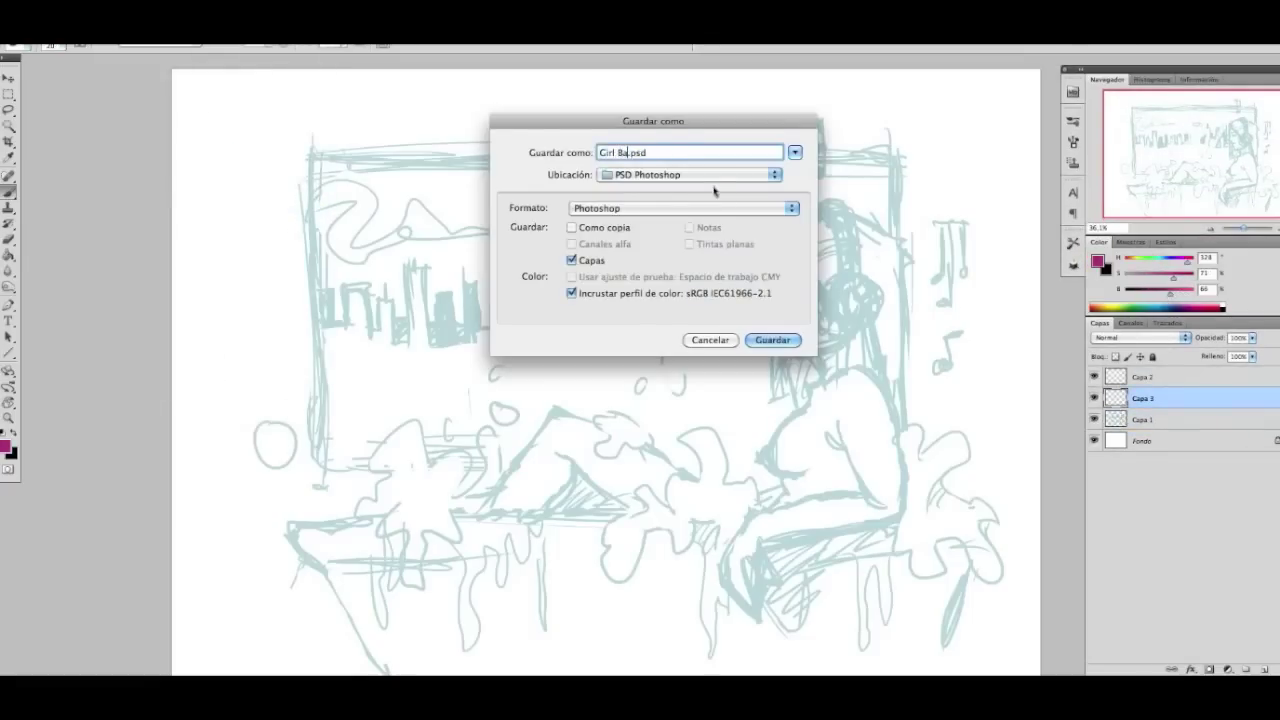
{"action": "left_click", "coordinate": [786, 339]}
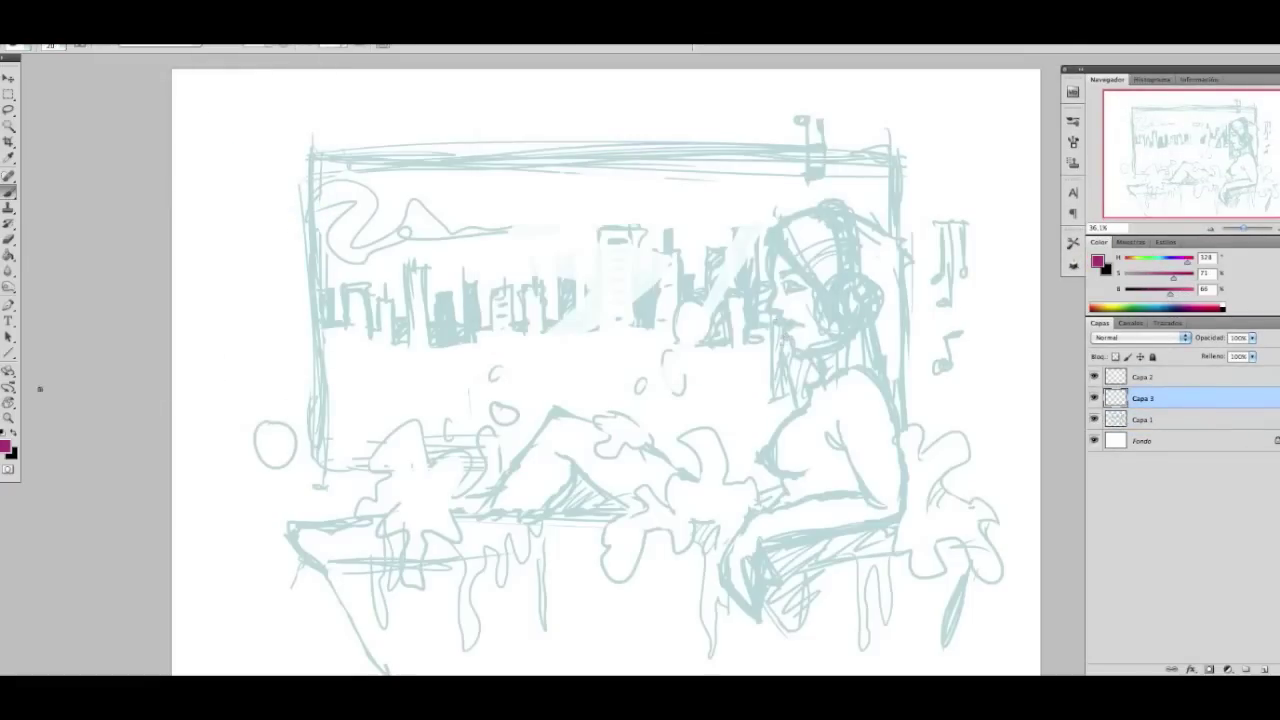
{"action": "scroll", "coordinate": [800, 300], "scroll_direction": "up", "scroll_amount": 3}
Ink the face profile, eye, lips and ear, and outline the headphone earpiece in magenta.
{"action": "left_click_drag", "start_coordinate": [751, 228], "coordinate": [735, 311]}
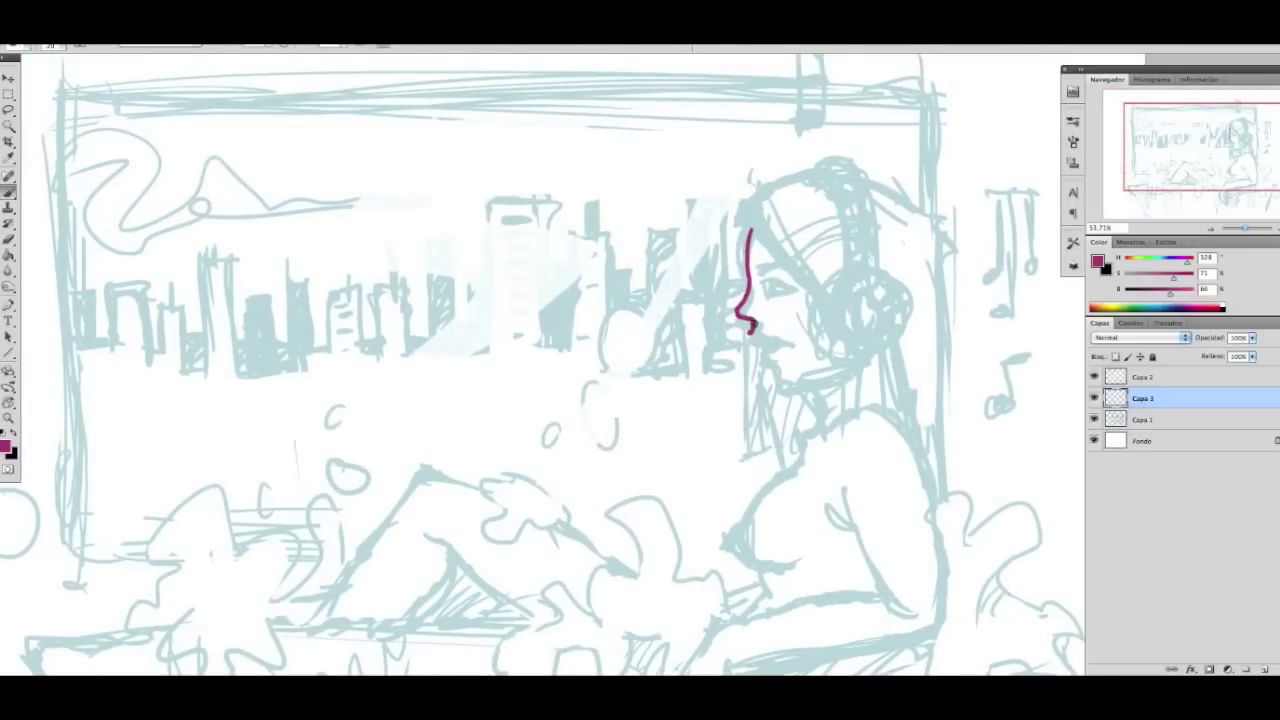
{"action": "mouse_move", "coordinate": [766, 357]}
{"action": "left_mouse_down"}
{"action": "mouse_move", "coordinate": [778, 391]}
{"action": "mouse_move", "coordinate": [828, 377]}
{"action": "left_mouse_up"}
{"action": "mouse_move", "coordinate": [764, 284]}
{"action": "left_mouse_down"}
{"action": "mouse_move", "coordinate": [792, 292]}
{"action": "mouse_move", "coordinate": [788, 264]}
{"action": "left_mouse_up"}
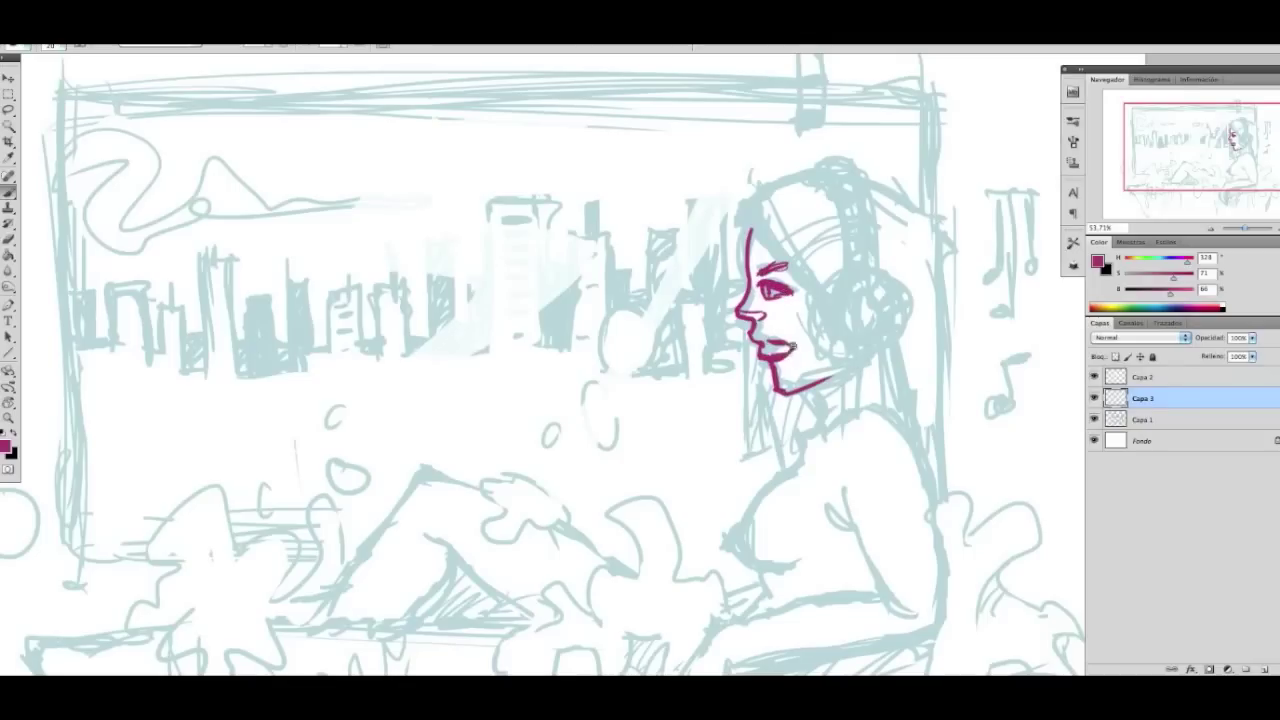
{"action": "left_click_drag", "start_coordinate": [756, 338], "coordinate": [788, 345]}
{"action": "left_click_drag", "start_coordinate": [747, 218], "coordinate": [850, 352]}
{"action": "mouse_move", "coordinate": [830, 282]}
{"action": "left_mouse_down"}
{"action": "mouse_move", "coordinate": [900, 330]}
{"action": "mouse_move", "coordinate": [886, 285]}
{"action": "mouse_move", "coordinate": [848, 335]}
{"action": "mouse_move", "coordinate": [885, 290]}
{"action": "mouse_move", "coordinate": [875, 320]}
{"action": "left_mouse_up"}
Clean up inside the earpiece, then ink its scalloped top edge and the headband.
{"action": "key", "text": "e"}
{"action": "key", "text": "b"}
{"action": "key", "text": "e"}
{"action": "right_click", "coordinate": [890, 290]}
{"action": "key", "text": "Escape"}
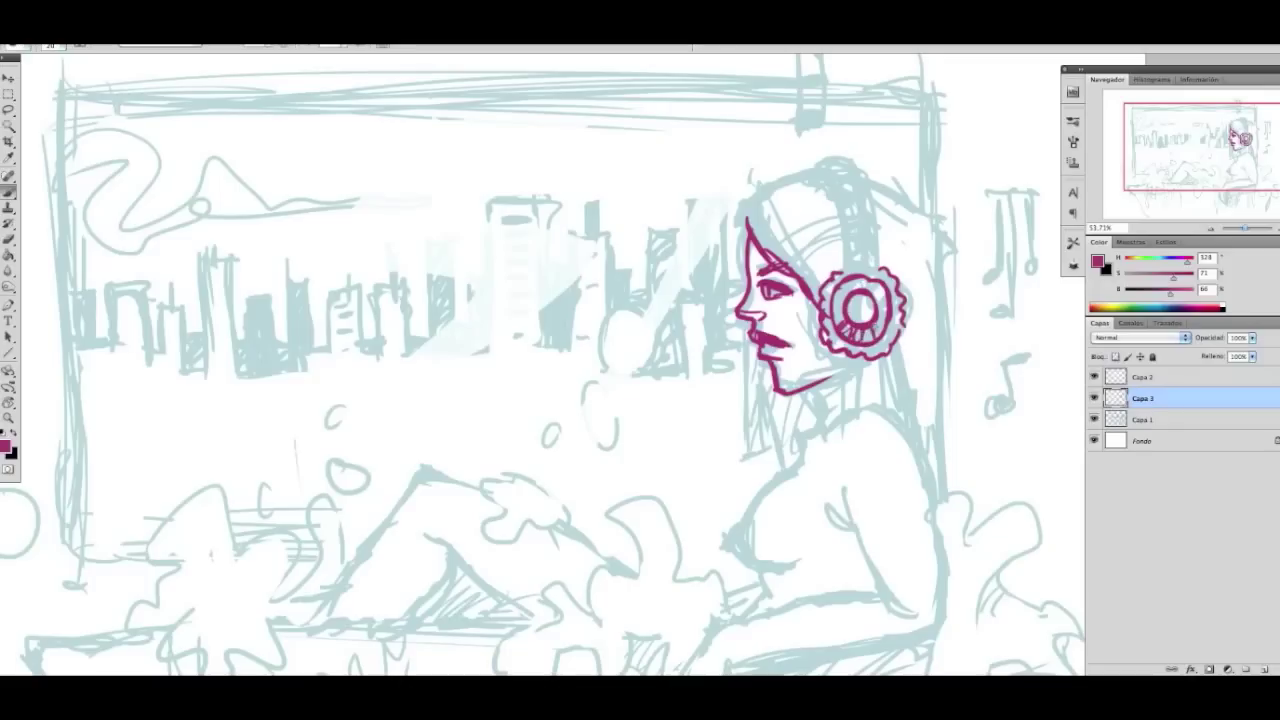
{"action": "mouse_move", "coordinate": [846, 270]}
{"action": "left_mouse_down"}
{"action": "mouse_move", "coordinate": [878, 268]}
{"action": "mouse_move", "coordinate": [832, 340]}
{"action": "mouse_move", "coordinate": [886, 350]}
{"action": "mouse_move", "coordinate": [884, 268]}
{"action": "mouse_move", "coordinate": [840, 222]}
{"action": "mouse_move", "coordinate": [822, 164]}
{"action": "mouse_move", "coordinate": [868, 206]}
{"action": "mouse_move", "coordinate": [862, 262]}
{"action": "left_mouse_up"}
{"action": "mouse_move", "coordinate": [842, 230]}
{"action": "left_mouse_down"}
{"action": "mouse_move", "coordinate": [864, 168]}
{"action": "mouse_move", "coordinate": [742, 205]}
{"action": "mouse_move", "coordinate": [740, 296]}
{"action": "left_mouse_up"}
Ink the hair along the top and sides, the neck, shoulder and inner hair strands.
{"action": "mouse_move", "coordinate": [866, 176]}
{"action": "left_mouse_down"}
{"action": "mouse_move", "coordinate": [930, 215]}
{"action": "mouse_move", "coordinate": [938, 428]}
{"action": "left_mouse_up"}
{"action": "left_click_drag", "start_coordinate": [945, 322], "coordinate": [940, 488]}
{"action": "mouse_move", "coordinate": [846, 352]}
{"action": "left_mouse_down"}
{"action": "mouse_move", "coordinate": [818, 418]}
{"action": "mouse_move", "coordinate": [810, 512]}
{"action": "left_mouse_up"}
{"action": "left_click_drag", "start_coordinate": [892, 342], "coordinate": [918, 456]}
{"action": "left_click_drag", "start_coordinate": [930, 284], "coordinate": [940, 520]}
{"action": "left_click_drag", "start_coordinate": [910, 222], "coordinate": [920, 358]}
{"action": "left_click_drag", "start_coordinate": [876, 360], "coordinate": [886, 406]}
{"action": "left_click_drag", "start_coordinate": [798, 212], "coordinate": [822, 300]}
{"action": "left_click_drag", "start_coordinate": [846, 182], "coordinate": [802, 266]}
Add hair strands framing the face and neck.
{"action": "left_click_drag", "start_coordinate": [742, 335], "coordinate": [752, 458]}
{"action": "left_click_drag", "start_coordinate": [758, 362], "coordinate": [770, 470]}
{"action": "left_click_drag", "start_coordinate": [782, 396], "coordinate": [800, 476]}
{"action": "left_click_drag", "start_coordinate": [744, 322], "coordinate": [782, 454]}
{"action": "left_click_drag", "start_coordinate": [810, 382], "coordinate": [822, 456]}
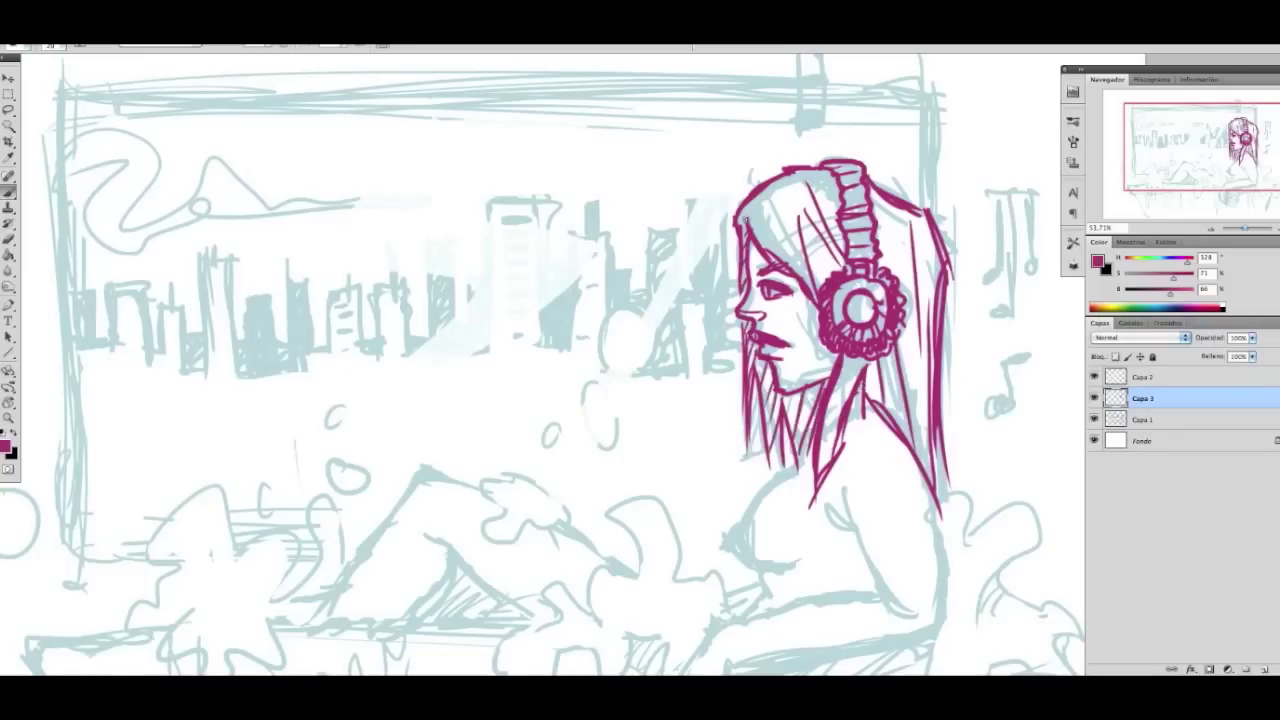
Ink the arm and forearm resting on the tub, keeping magenta as the paint colour.
{"action": "left_click_drag", "start_coordinate": [872, 386], "coordinate": [884, 236]}
{"action": "mouse_move", "coordinate": [932, 318]}
{"action": "left_mouse_down"}
{"action": "mouse_move", "coordinate": [966, 420]}
{"action": "mouse_move", "coordinate": [958, 488]}
{"action": "mouse_move", "coordinate": [740, 522]}
{"action": "left_mouse_up"}
{"action": "key", "text": "ctrl+z"}
{"action": "mouse_move", "coordinate": [966, 486]}
{"action": "left_mouse_down"}
{"action": "mouse_move", "coordinate": [773, 518]}
{"action": "mouse_move", "coordinate": [760, 472]}
{"action": "mouse_move", "coordinate": [908, 442]}
{"action": "left_mouse_up"}
{"action": "left_click_drag", "start_coordinate": [862, 332], "coordinate": [918, 470]}
{"action": "left_click_drag", "start_coordinate": [878, 398], "coordinate": [916, 470]}
{"action": "key", "text": "d"}
{"action": "left_click", "coordinate": [884, 382], "text": "alt"}
Draw the hand and fingers on the tub edge, undoing and redrawing strokes until they fit.
{"action": "mouse_move", "coordinate": [722, 480]}
{"action": "left_mouse_down"}
{"action": "mouse_move", "coordinate": [684, 550]}
{"action": "mouse_move", "coordinate": [740, 640]}
{"action": "left_mouse_up"}
{"action": "left_click_drag", "start_coordinate": [728, 552], "coordinate": [740, 636]}
{"action": "left_click_drag", "start_coordinate": [765, 522], "coordinate": [708, 560]}
{"action": "left_click_drag", "start_coordinate": [708, 560], "coordinate": [758, 578]}
{"action": "key", "text": "ctrl+alt+z"}
{"action": "key", "text": "ctrl+alt+z"}
{"action": "mouse_move", "coordinate": [740, 522]}
{"action": "left_mouse_down"}
{"action": "mouse_move", "coordinate": [748, 562]}
{"action": "mouse_move", "coordinate": [712, 574]}
{"action": "left_mouse_up"}
{"action": "left_click_drag", "start_coordinate": [718, 566], "coordinate": [748, 632]}
{"action": "left_click_drag", "start_coordinate": [734, 534], "coordinate": [745, 604]}
{"action": "key", "text": "ctrl+alt+z"}
{"action": "key", "text": "ctrl+alt+z"}
{"action": "mouse_move", "coordinate": [726, 549]}
{"action": "left_mouse_down"}
{"action": "mouse_move", "coordinate": [740, 590]}
{"action": "mouse_move", "coordinate": [720, 624]}
{"action": "left_mouse_up"}
{"action": "key", "text": "ctrl+alt+z"}
{"action": "key", "text": "ctrl+alt+z"}
{"action": "key", "text": "ctrl+alt+z"}
{"action": "key", "text": "ctrl+alt+z"}
Add new finger strokes to the hand and erase an extra finger.
{"action": "key", "text": "b"}
{"action": "mouse_move", "coordinate": [690, 550]}
{"action": "left_mouse_down"}
{"action": "mouse_move", "coordinate": [706, 612]}
{"action": "mouse_move", "coordinate": [736, 626]}
{"action": "mouse_move", "coordinate": [722, 565]}
{"action": "mouse_move", "coordinate": [727, 580]}
{"action": "left_mouse_up"}
{"action": "key", "text": "e"}
{"action": "key", "text": "b"}
Reply 'tube :)' in the chat and return to the drawing.
{"action": "left_click", "coordinate": [150, 194]}
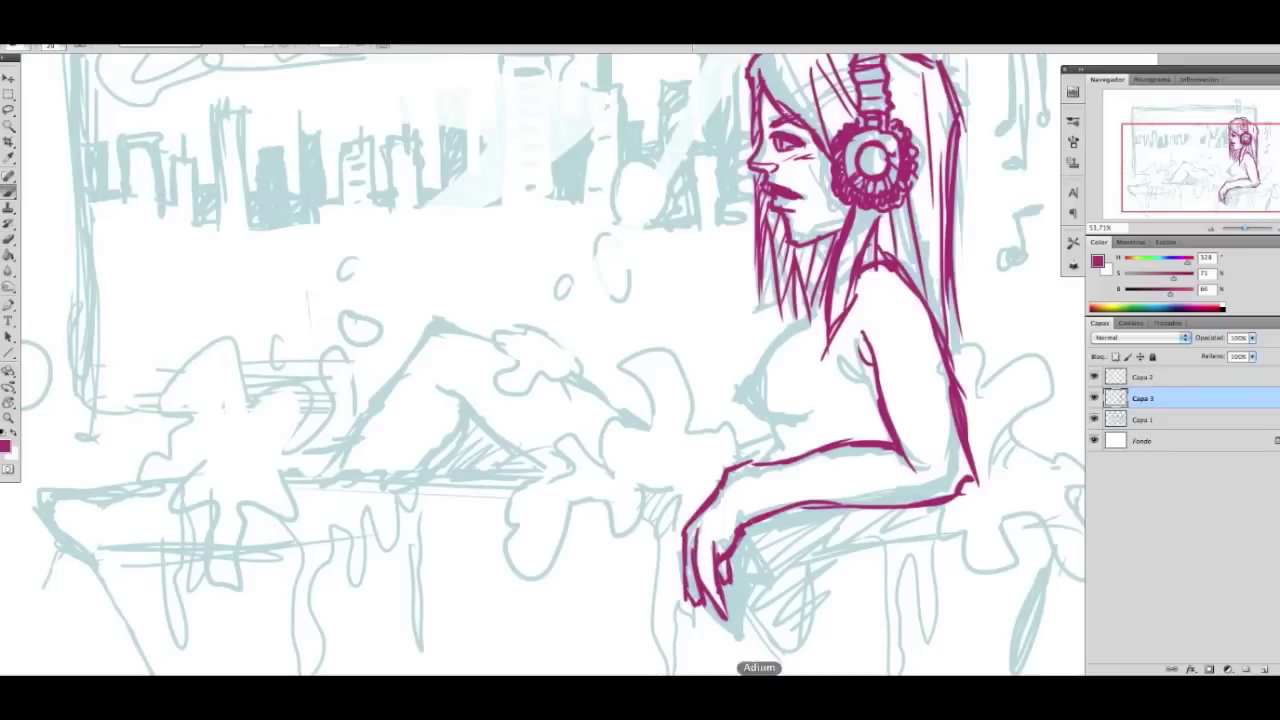
{"action": "type", "text": "tube :)"}
{"action": "key", "text": "Return"}
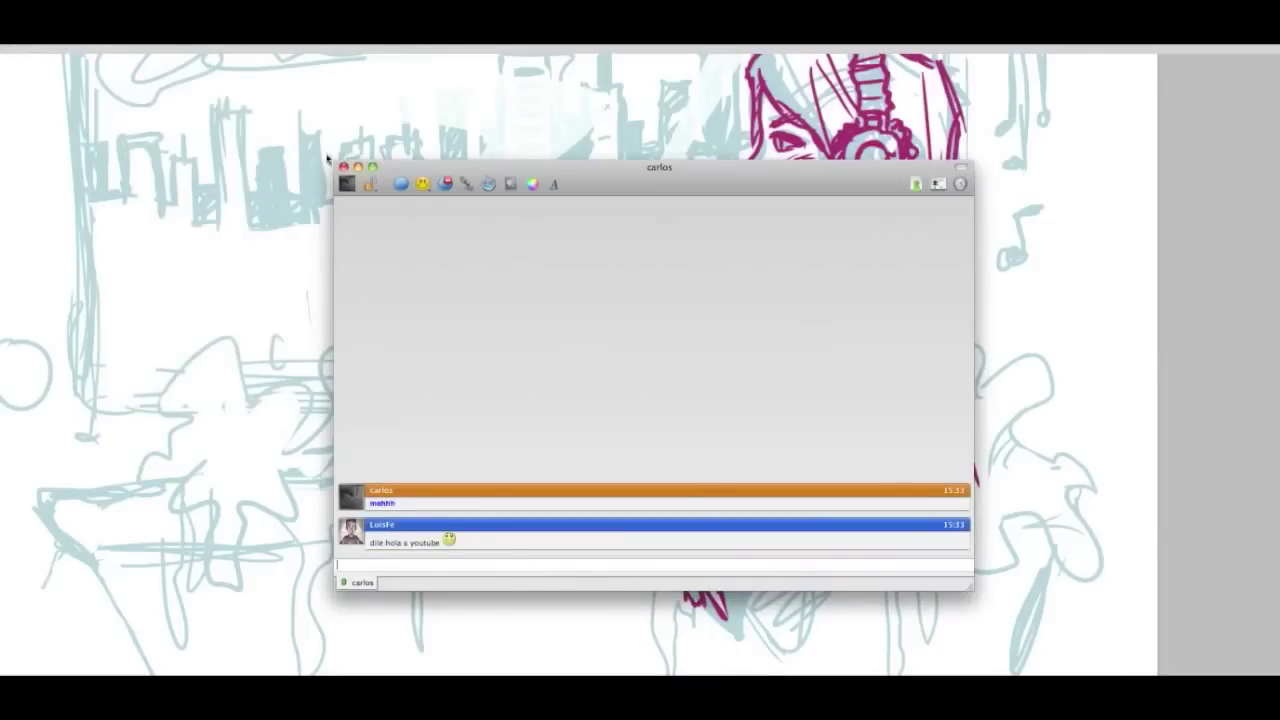
{"action": "left_click", "coordinate": [355, 167]}
Ink the chest contour and the raised leg's thigh, shin and calf, hatching below the knee.
{"action": "mouse_move", "coordinate": [800, 337]}
{"action": "left_mouse_down"}
{"action": "mouse_move", "coordinate": [745, 395]}
{"action": "mouse_move", "coordinate": [808, 418]}
{"action": "mouse_move", "coordinate": [755, 464]}
{"action": "left_mouse_up"}
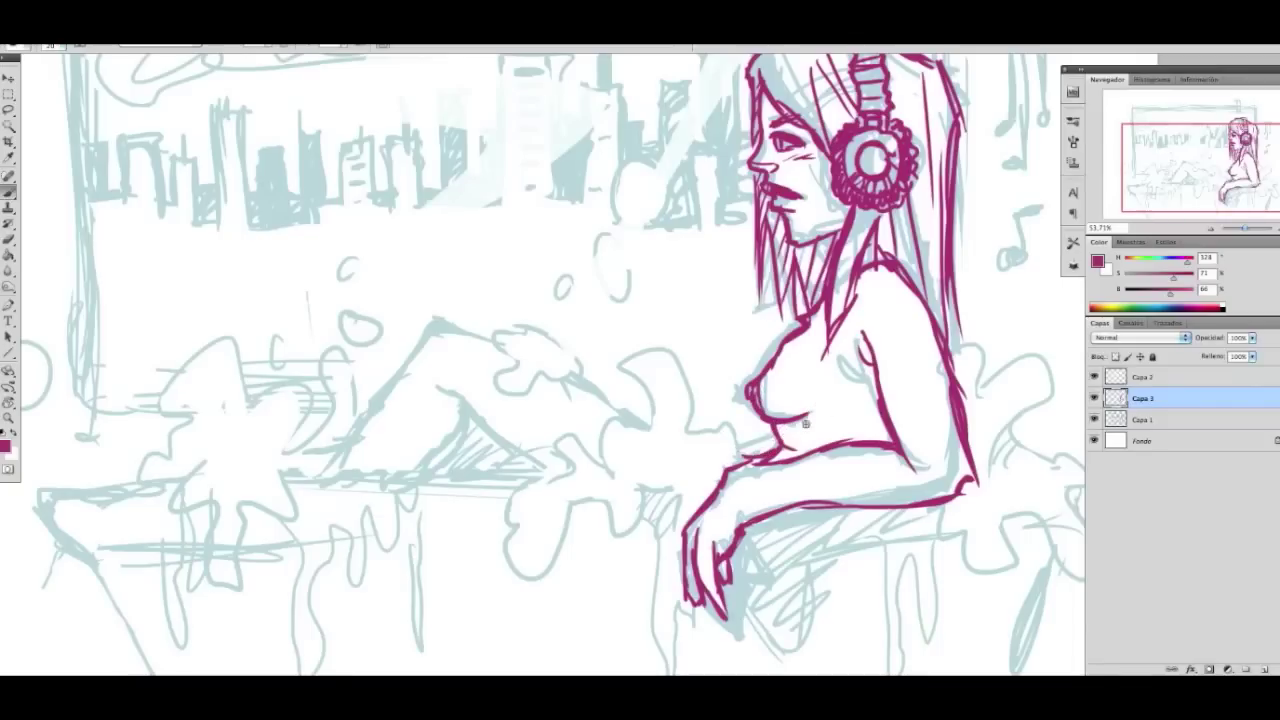
{"action": "mouse_move", "coordinate": [750, 354]}
{"action": "left_mouse_down"}
{"action": "mouse_move", "coordinate": [696, 386]}
{"action": "mouse_move", "coordinate": [770, 386]}
{"action": "left_mouse_up"}
{"action": "mouse_move", "coordinate": [476, 338]}
{"action": "left_mouse_down"}
{"action": "mouse_move", "coordinate": [575, 357]}
{"action": "mouse_move", "coordinate": [727, 477]}
{"action": "mouse_move", "coordinate": [425, 425]}
{"action": "mouse_move", "coordinate": [353, 495]}
{"action": "left_mouse_up"}
{"action": "left_click_drag", "start_coordinate": [510, 425], "coordinate": [460, 487]}
{"action": "left_click_drag", "start_coordinate": [483, 405], "coordinate": [620, 494]}
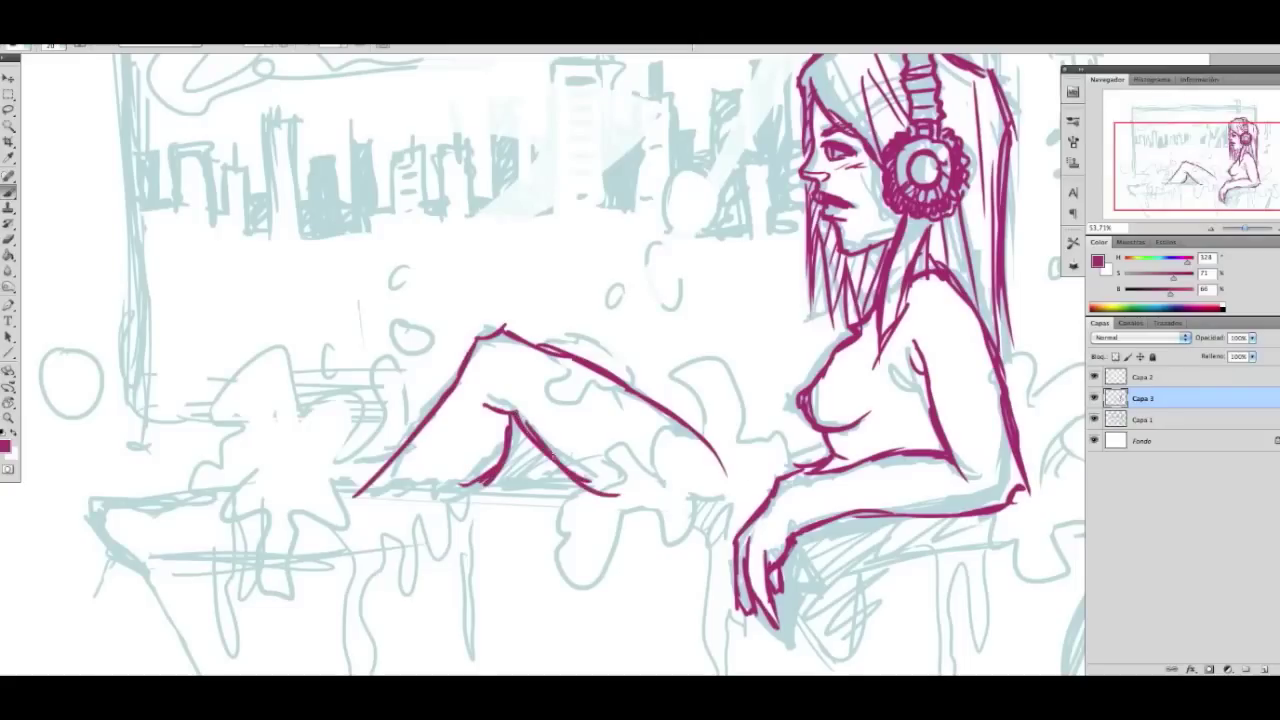
{"action": "left_click_drag", "start_coordinate": [486, 408], "coordinate": [479, 444]}
Add a wavy foam line by the hip, small bubbles and a foam drip by the foot.
{"action": "mouse_move", "coordinate": [657, 488]}
{"action": "left_mouse_down"}
{"action": "mouse_move", "coordinate": [720, 420]}
{"action": "mouse_move", "coordinate": [825, 460]}
{"action": "left_mouse_up"}
{"action": "key", "text": "e"}
{"action": "mouse_move", "coordinate": [722, 426]}
{"action": "left_mouse_down"}
{"action": "mouse_move", "coordinate": [698, 436]}
{"action": "mouse_move", "coordinate": [728, 476]}
{"action": "left_mouse_up"}
{"action": "key", "text": "b"}
{"action": "left_click_drag", "start_coordinate": [530, 216], "coordinate": [560, 284]}
{"action": "key", "text": "ctrl+z"}
{"action": "left_click_drag", "start_coordinate": [650, 330], "coordinate": [652, 332]}
{"action": "left_click_drag", "start_coordinate": [728, 308], "coordinate": [730, 310]}
{"action": "mouse_move", "coordinate": [650, 470]}
{"action": "left_mouse_down"}
{"action": "mouse_move", "coordinate": [604, 530]}
{"action": "mouse_move", "coordinate": [720, 500]}
{"action": "mouse_move", "coordinate": [735, 570]}
{"action": "left_mouse_up"}
Erase a stray foam stroke and ink foam and drips under the thigh.
{"action": "key", "text": "e"}
{"action": "mouse_move", "coordinate": [712, 500]}
{"action": "left_mouse_down"}
{"action": "mouse_move", "coordinate": [730, 570]}
{"action": "mouse_move", "coordinate": [737, 519]}
{"action": "mouse_move", "coordinate": [688, 512]}
{"action": "left_mouse_up"}
{"action": "key", "text": "b"}
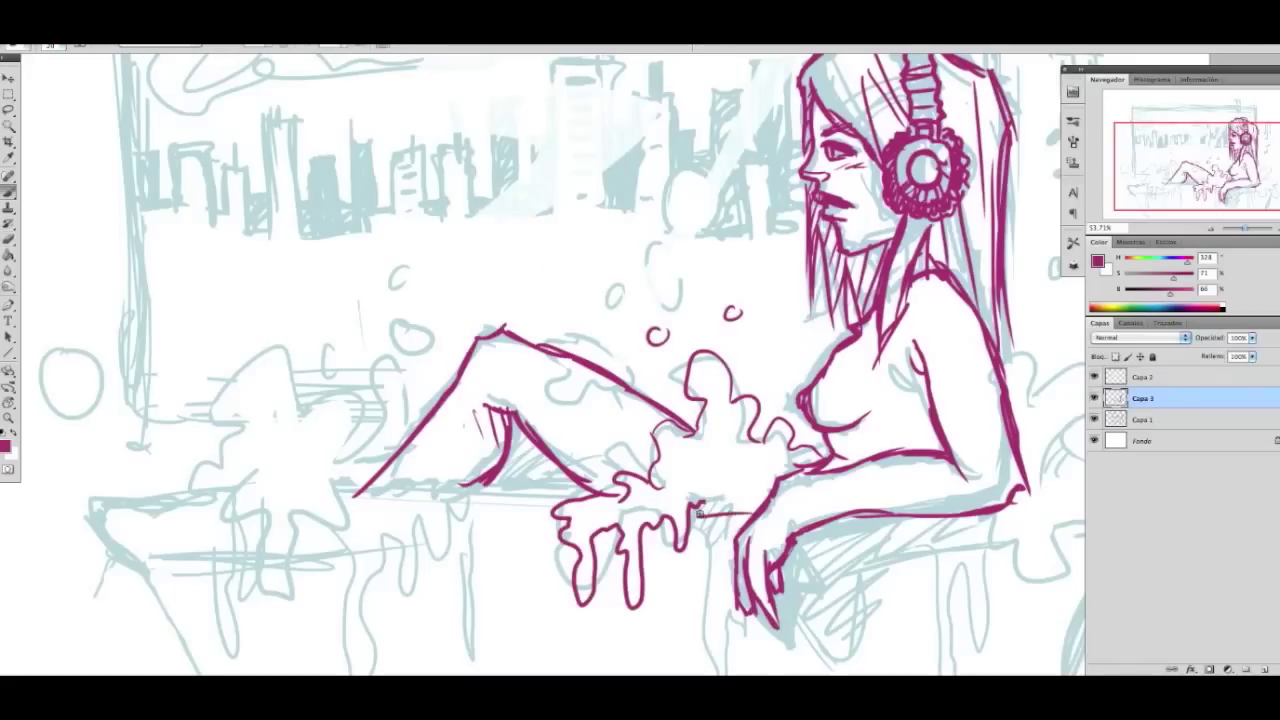
{"action": "left_click_drag", "start_coordinate": [495, 490], "coordinate": [345, 455]}
{"action": "left_click_drag", "start_coordinate": [295, 515], "coordinate": [355, 530]}
{"action": "mouse_move", "coordinate": [345, 485]}
{"action": "left_mouse_down"}
{"action": "mouse_move", "coordinate": [365, 647]}
{"action": "mouse_move", "coordinate": [490, 520]}
{"action": "mouse_move", "coordinate": [520, 452]}
{"action": "left_mouse_up"}
{"action": "key", "text": "e"}
{"action": "key", "text": "b"}
Ink bubbles, foam clouds and drips on both the left and right of the figure.
{"action": "left_click_drag", "start_coordinate": [440, 333], "coordinate": [362, 350]}
{"action": "mouse_move", "coordinate": [410, 430]}
{"action": "left_mouse_down"}
{"action": "mouse_move", "coordinate": [400, 390]}
{"action": "mouse_move", "coordinate": [350, 415]}
{"action": "mouse_move", "coordinate": [180, 440]}
{"action": "mouse_move", "coordinate": [240, 540]}
{"action": "left_mouse_up"}
{"action": "left_click_drag", "start_coordinate": [275, 500], "coordinate": [265, 635]}
{"action": "left_click_drag", "start_coordinate": [200, 470], "coordinate": [295, 545]}
{"action": "left_click_drag", "start_coordinate": [700, 400], "coordinate": [480, 380]}
{"action": "mouse_move", "coordinate": [800, 320]}
{"action": "left_mouse_down"}
{"action": "mouse_move", "coordinate": [860, 432]}
{"action": "mouse_move", "coordinate": [945, 510]}
{"action": "left_mouse_up"}
{"action": "left_click_drag", "start_coordinate": [765, 500], "coordinate": [740, 584]}
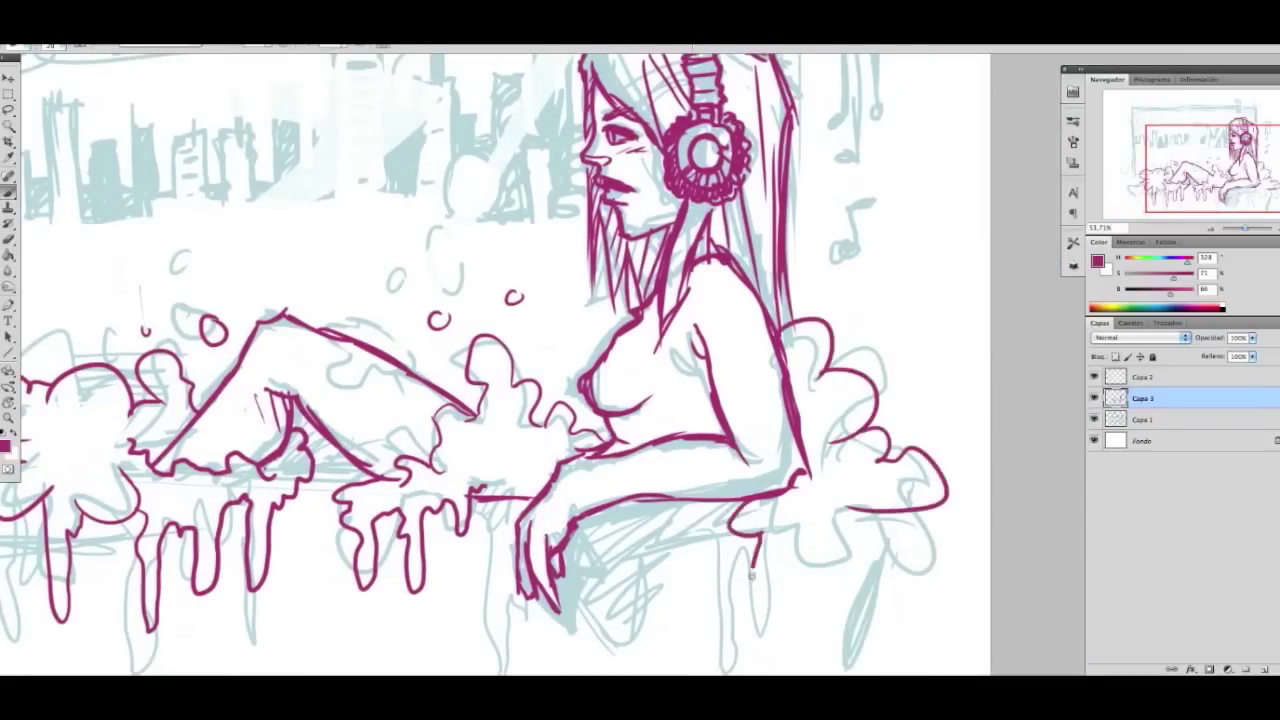
{"action": "left_click_drag", "start_coordinate": [840, 528], "coordinate": [760, 630]}
{"action": "left_click_drag", "start_coordinate": [887, 306], "coordinate": [885, 308]}
{"action": "left_click_drag", "start_coordinate": [600, 400], "coordinate": [747, 405]}
{"action": "left_click_drag", "start_coordinate": [198, 310], "coordinate": [196, 312]}
Ink the bathtub outline with short rim lines between the drips and a bubble at left.
{"action": "left_click_drag", "start_coordinate": [266, 469], "coordinate": [302, 342]}
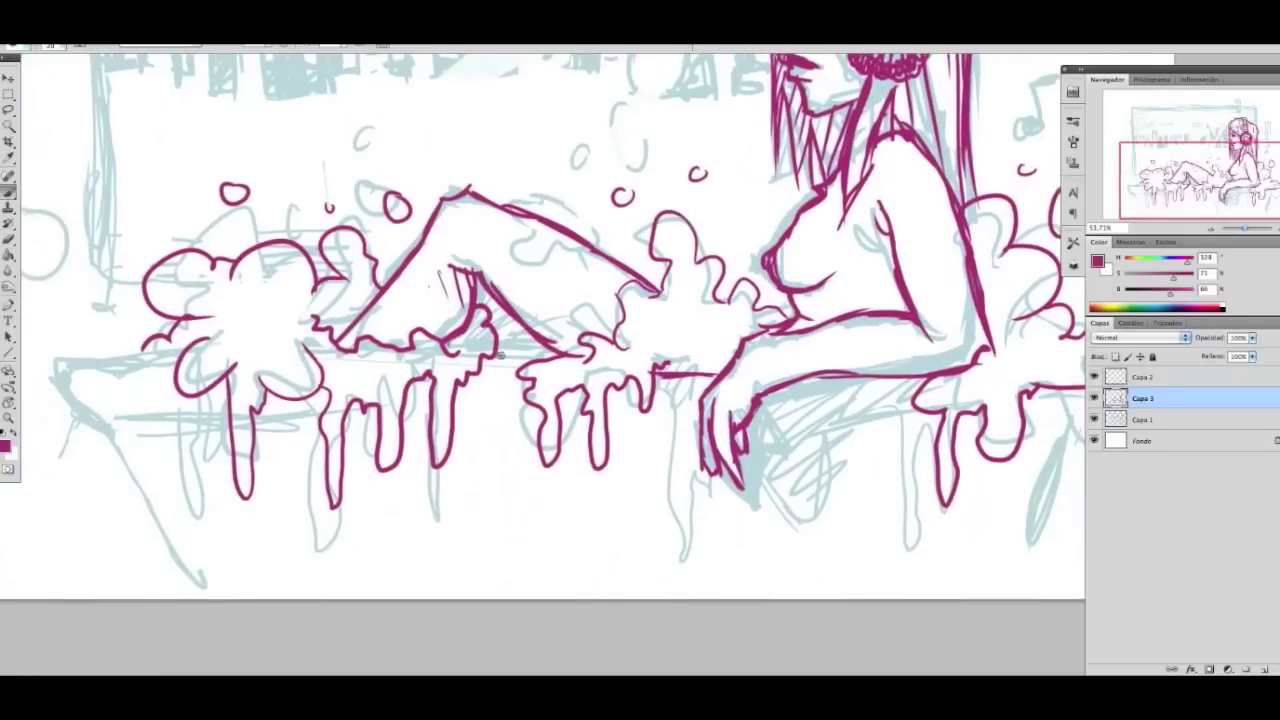
{"action": "mouse_move", "coordinate": [180, 350]}
{"action": "left_mouse_down"}
{"action": "mouse_move", "coordinate": [95, 418]}
{"action": "mouse_move", "coordinate": [195, 408]}
{"action": "left_mouse_up"}
{"action": "mouse_move", "coordinate": [88, 420]}
{"action": "left_mouse_down"}
{"action": "mouse_move", "coordinate": [189, 534]}
{"action": "mouse_move", "coordinate": [212, 585]}
{"action": "left_mouse_up"}
{"action": "left_click_drag", "start_coordinate": [452, 405], "coordinate": [528, 408]}
{"action": "left_click_drag", "start_coordinate": [560, 415], "coordinate": [580, 412]}
{"action": "key", "text": "ctrl+minus"}
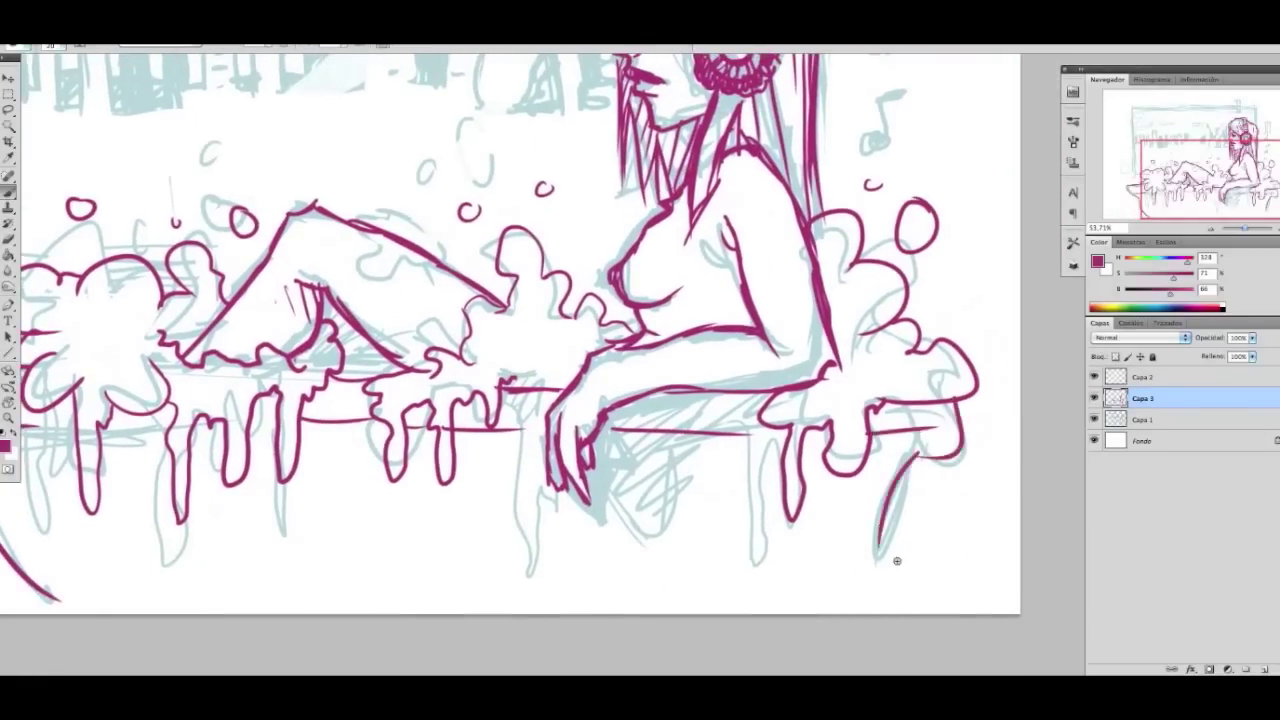
{"action": "left_click_drag", "start_coordinate": [894, 560], "coordinate": [1009, 645]}
{"action": "key", "text": "ctrl+plus"}
{"action": "left_click_drag", "start_coordinate": [102, 454], "coordinate": [70, 488]}
Draw the music note right of the head, redrawing it as a single-stem flagged note.
{"action": "left_click_drag", "start_coordinate": [700, 450], "coordinate": [470, 420]}
{"action": "mouse_move", "coordinate": [840, 260]}
{"action": "left_mouse_down"}
{"action": "mouse_move", "coordinate": [835, 312]}
{"action": "mouse_move", "coordinate": [852, 352]}
{"action": "left_mouse_up"}
{"action": "key", "text": "ctrl+z"}
{"action": "mouse_move", "coordinate": [842, 266]}
{"action": "left_mouse_down"}
{"action": "mouse_move", "coordinate": [860, 258]}
{"action": "mouse_move", "coordinate": [838, 305]}
{"action": "left_mouse_up"}
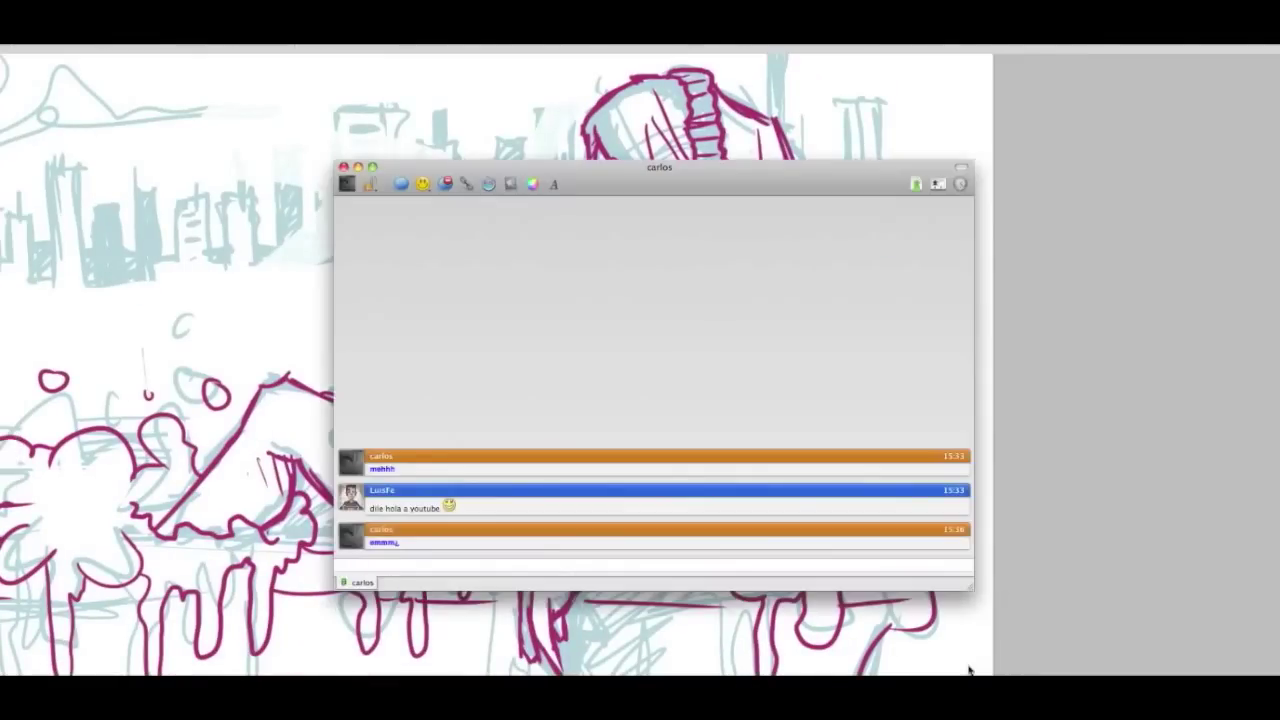
Send the chat message 'un dibujo'.
{"action": "type", "text": "un dibujo"}
{"action": "key", "text": "Return"}
{"action": "key", "text": "Return"}
{"action": "key", "text": "super+Tab"}
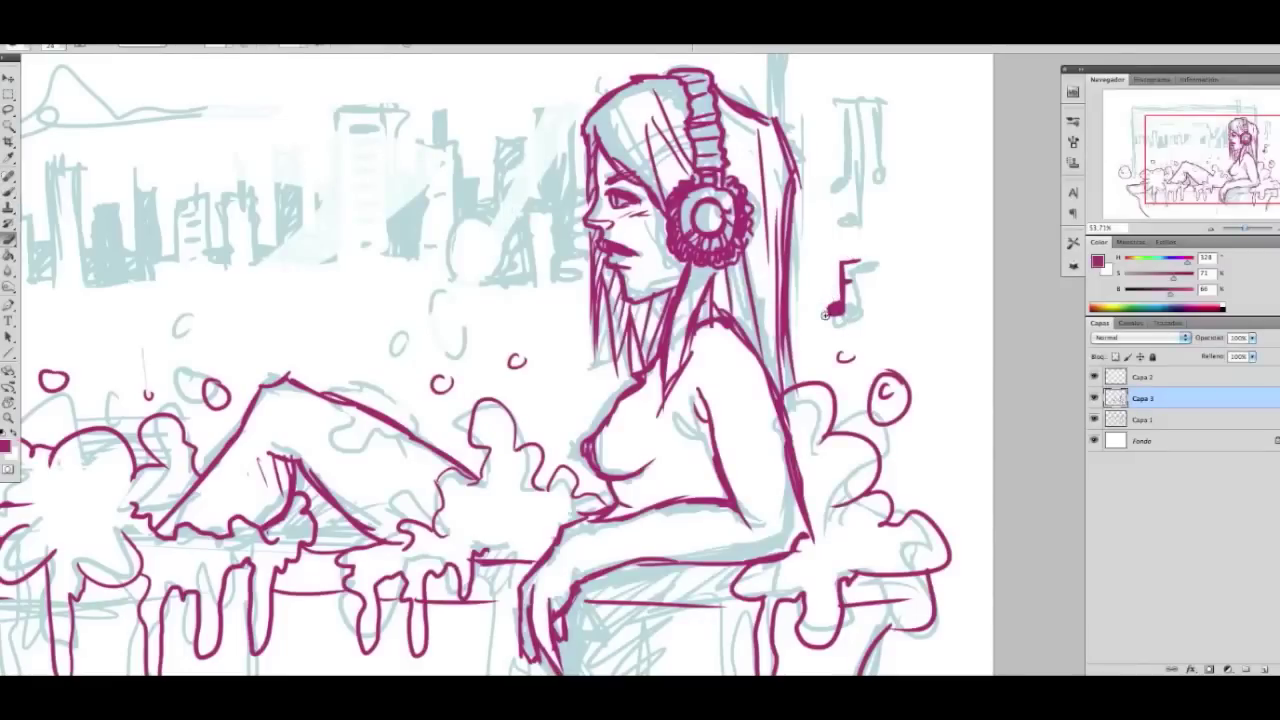
Hide the panels and draw a note stem right of the girl's head.
{"action": "key", "text": "Tab"}
{"action": "key", "text": "Tab"}
{"action": "key", "text": "b"}
{"action": "left_click_drag", "start_coordinate": [858, 264], "coordinate": [855, 340]}
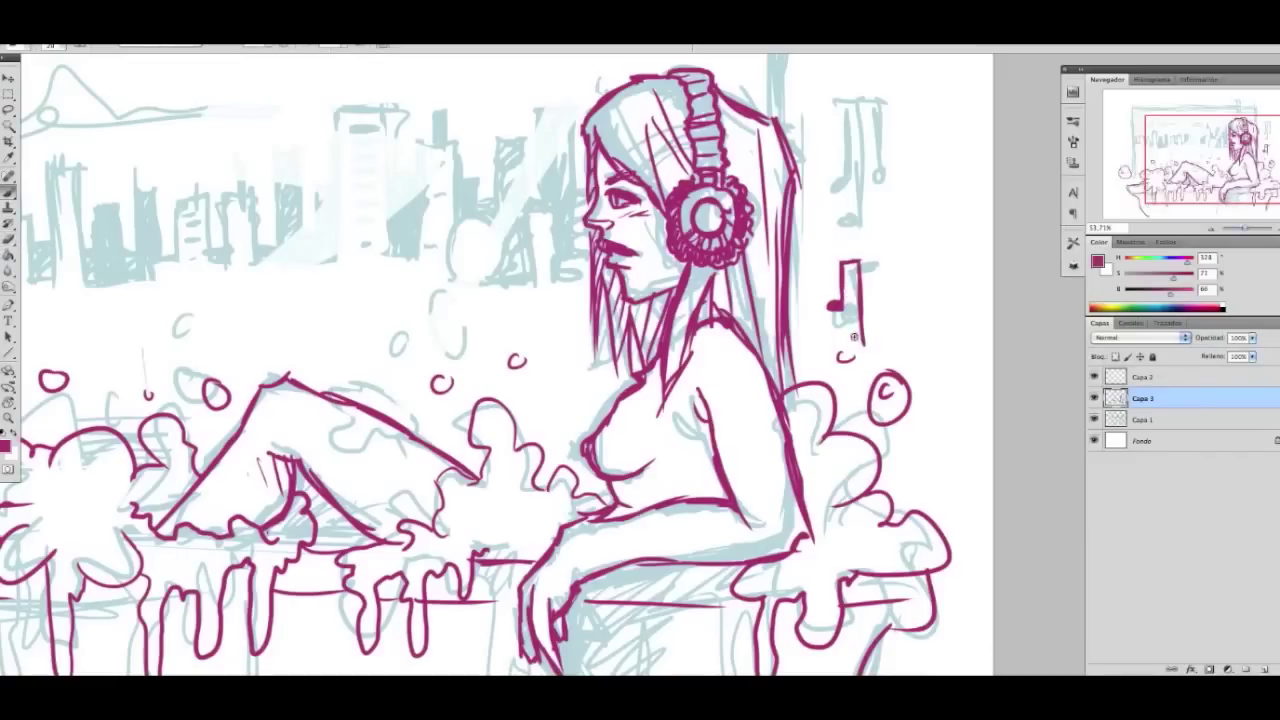
{"action": "key", "text": "e"}
{"action": "key", "text": "b"}
Draw a two-stem note with a hooked line and bottom bar, plus a flagged note above the head.
{"action": "scroll", "coordinate": [839, 193], "scroll_direction": "up", "scroll_amount": 3}
{"action": "left_click_drag", "start_coordinate": [831, 192], "coordinate": [846, 236]}
{"action": "left_click_drag", "start_coordinate": [854, 148], "coordinate": [855, 232]}
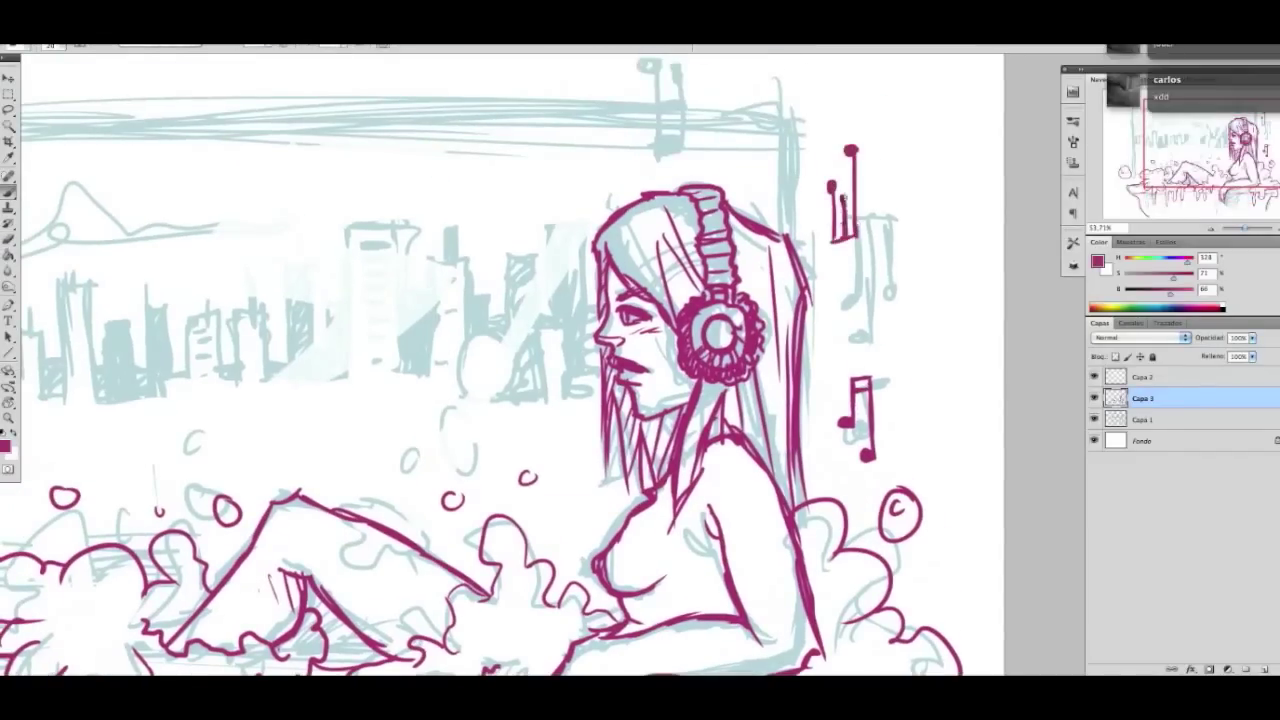
{"action": "left_click_drag", "start_coordinate": [848, 150], "coordinate": [850, 232]}
{"action": "left_click_drag", "start_coordinate": [878, 188], "coordinate": [882, 232]}
{"action": "mouse_move", "coordinate": [556, 156]}
{"action": "left_mouse_down"}
{"action": "mouse_move", "coordinate": [578, 100]}
{"action": "mouse_move", "coordinate": [562, 160]}
{"action": "left_mouse_up"}
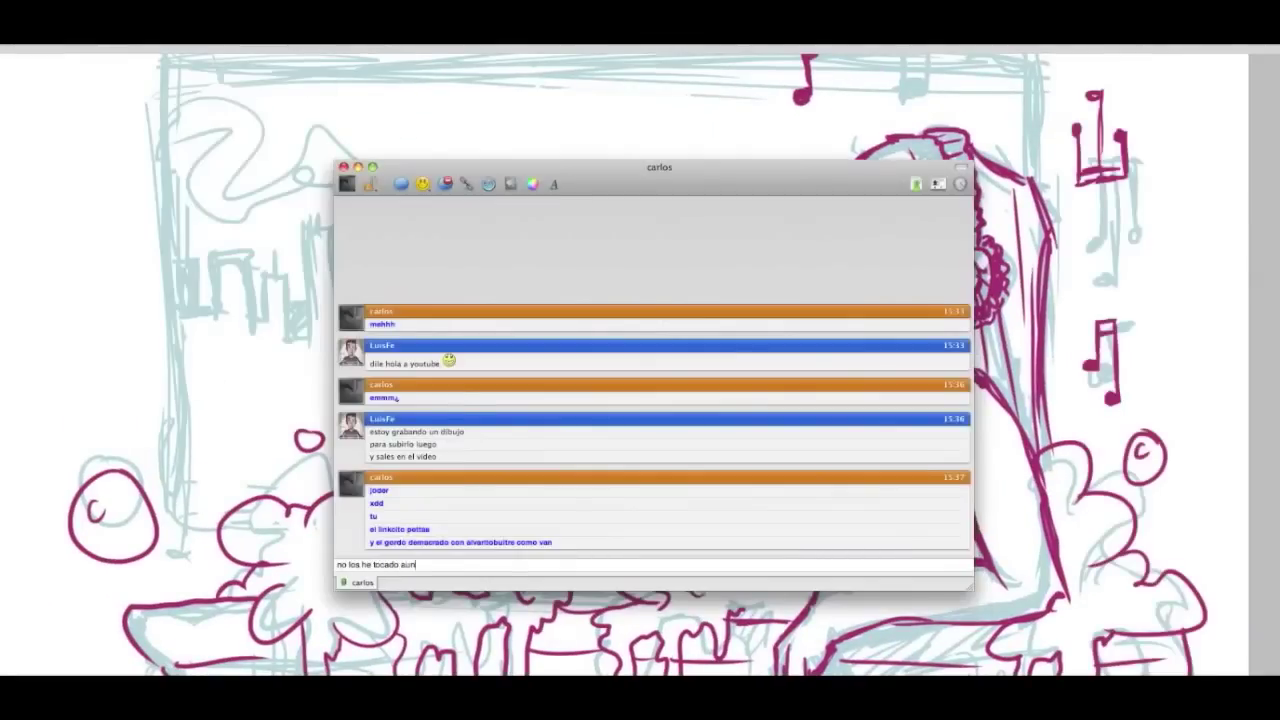
Send two chat replies and fit the whole drawing in view.
{"action": "key", "text": "Return"}
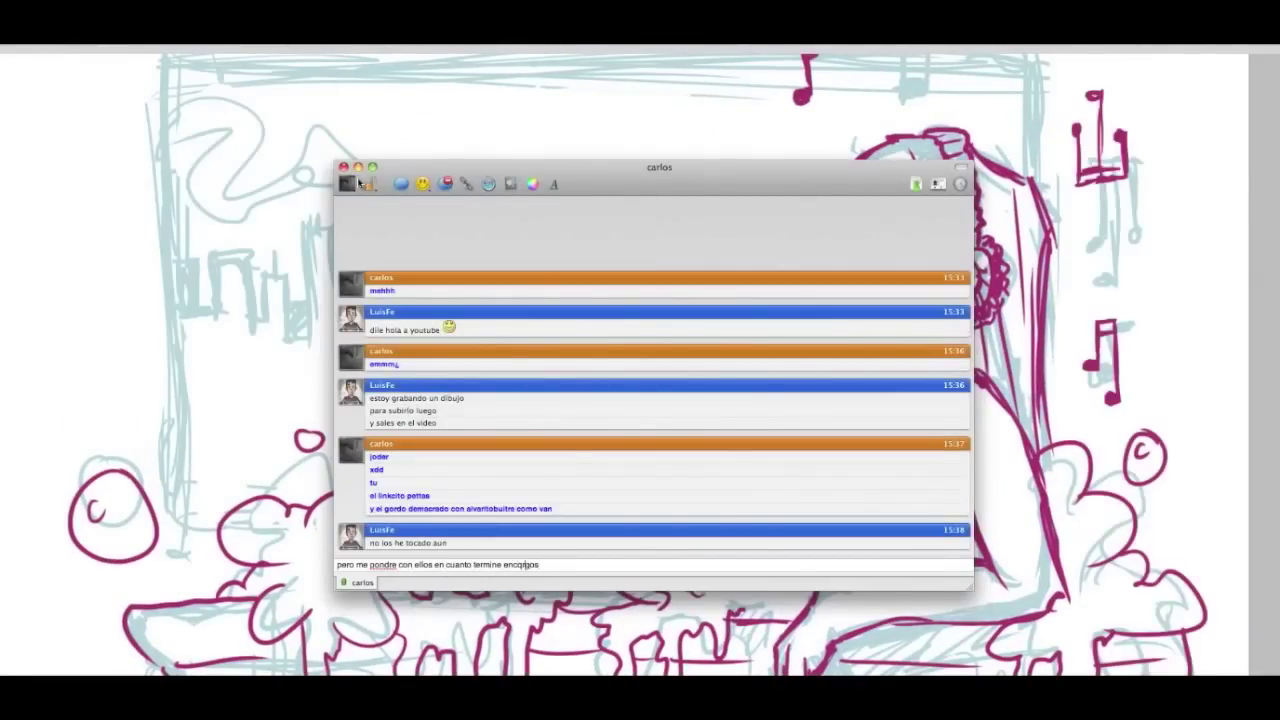
{"action": "key", "text": "Return"}
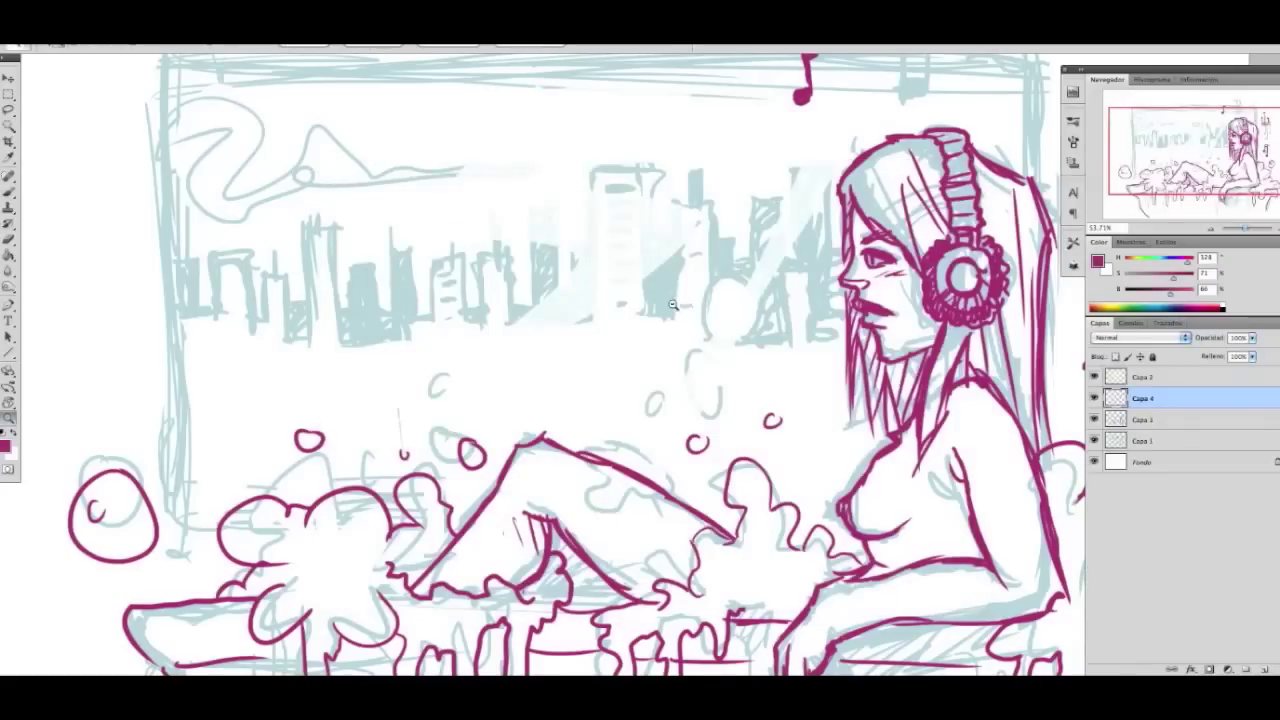
{"action": "key", "text": "ctrl+0"}
Stroke a magenta rectangle around the window, erasing its edges over the legs and hair.
{"action": "key", "text": "m"}
{"action": "left_click_drag", "start_coordinate": [375, 155], "coordinate": [903, 469]}
{"action": "left_click", "coordinate": [184, 237]}
{"action": "left_click", "coordinate": [749, 270]}
{"action": "left_click", "coordinate": [184, 237]}
{"action": "left_click", "coordinate": [755, 250]}
{"action": "key", "text": "ctrl+d"}
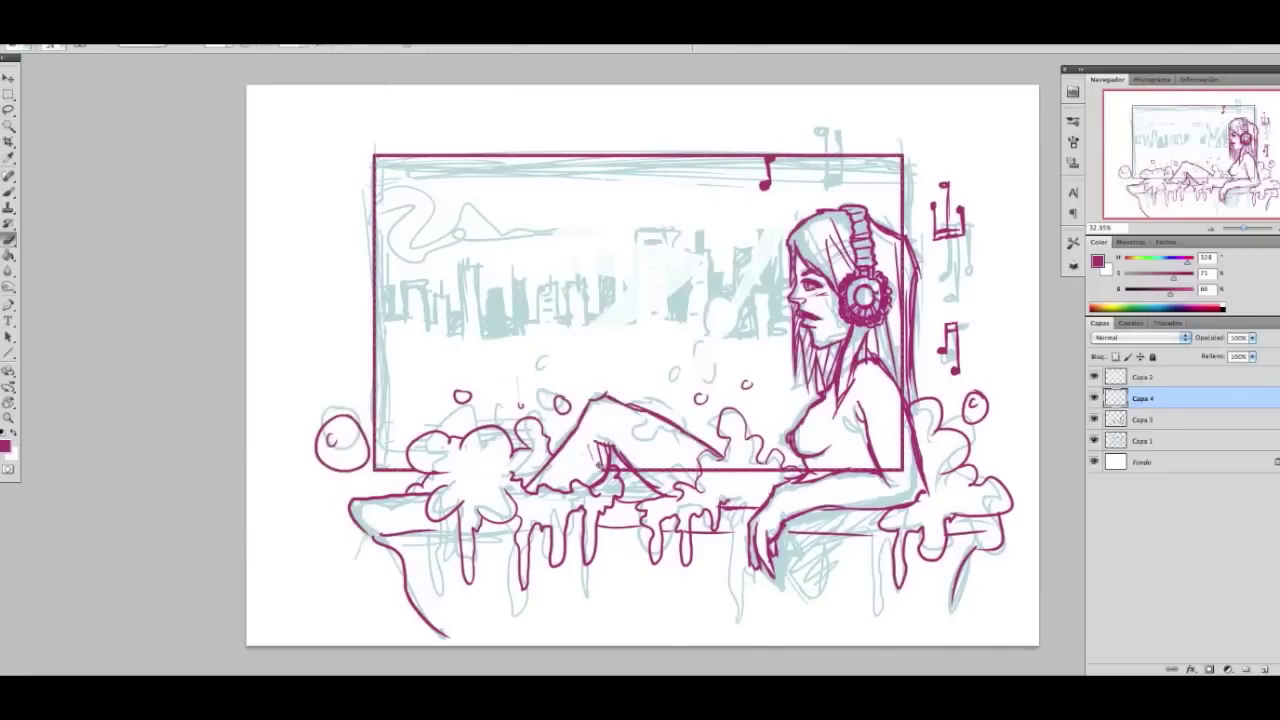
{"action": "left_click_drag", "start_coordinate": [648, 462], "coordinate": [790, 472]}
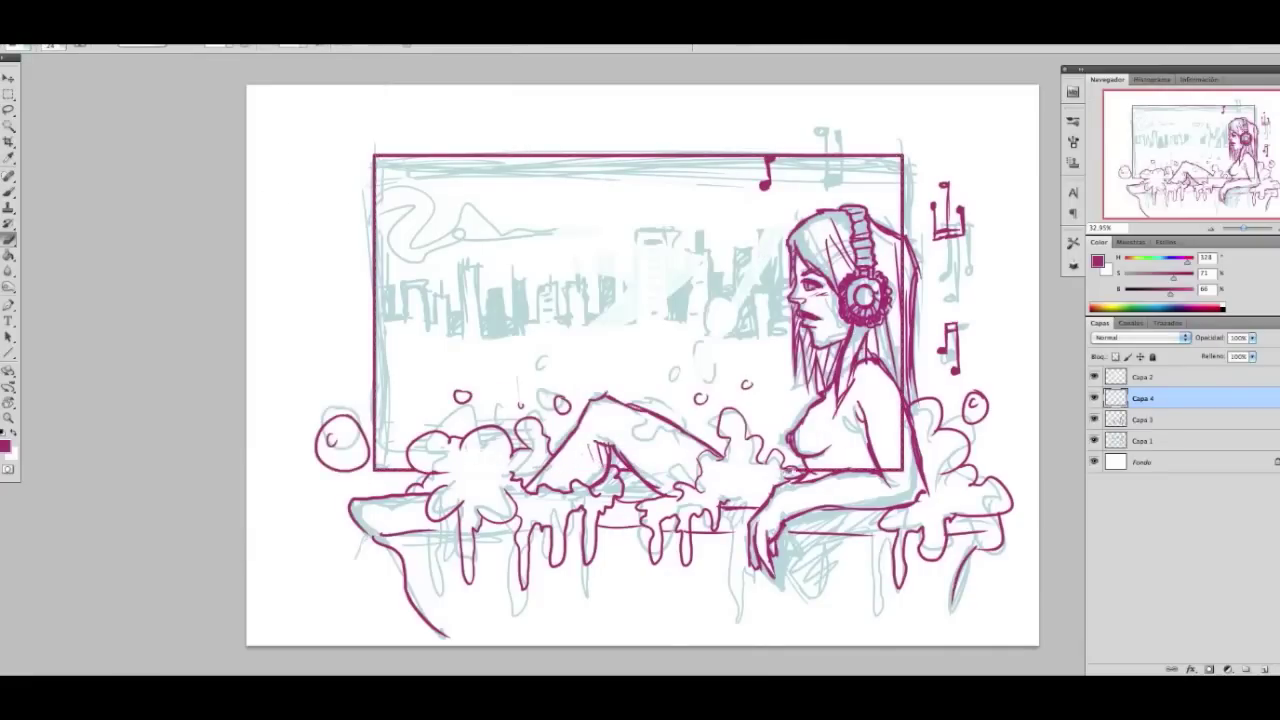
{"action": "left_click_drag", "start_coordinate": [893, 423], "coordinate": [891, 319]}
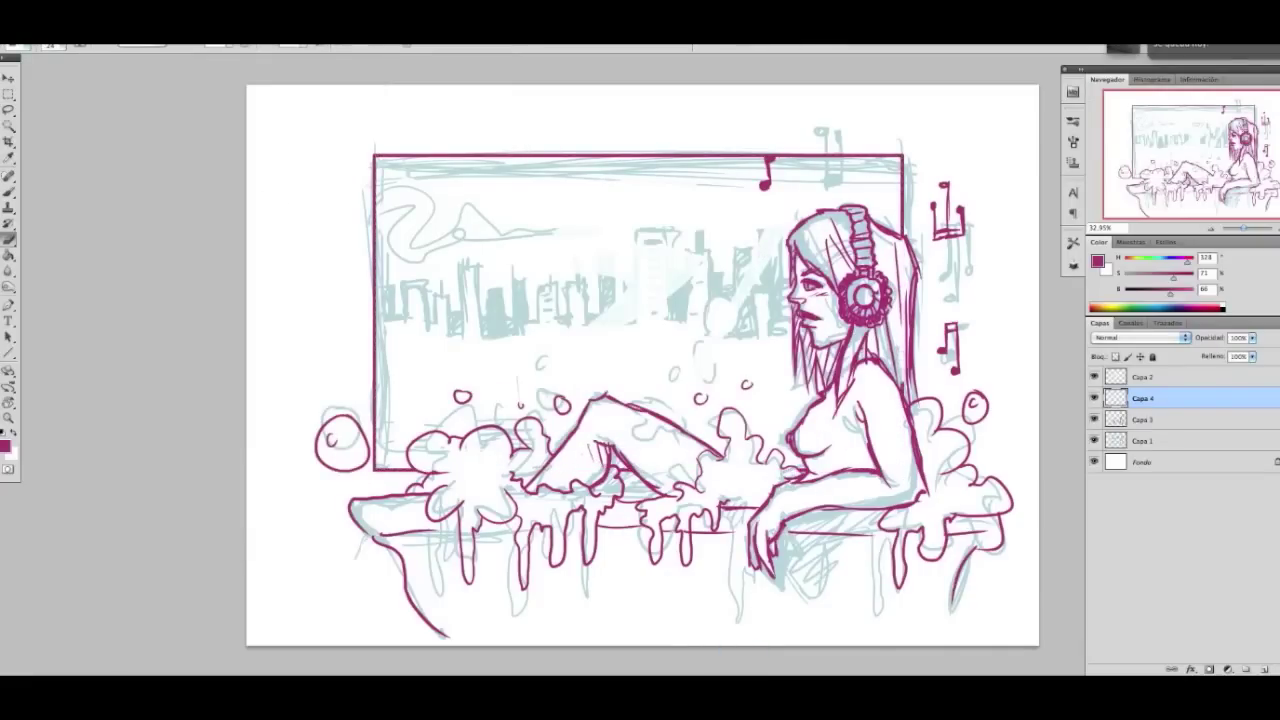
On a new layer, fill the outer canvas margin with a black border.
{"action": "left_click", "coordinate": [1142, 377]}
{"action": "left_click", "coordinate": [1263, 668]}
{"action": "key", "text": "d"}
{"action": "key", "text": "m"}
{"action": "left_click_drag", "start_coordinate": [279, 115], "coordinate": [1006, 602]}
{"action": "key", "text": "ctrl+shift+i"}
{"action": "key", "text": "g"}
{"action": "left_click", "coordinate": [900, 625]}
Add a new layer for the city and sample magenta from the headphones.
{"action": "left_click", "coordinate": [1188, 417]}
{"action": "left_click", "coordinate": [1142, 440]}
{"action": "left_click", "coordinate": [1263, 668]}
{"action": "key", "text": "i"}
{"action": "left_click", "coordinate": [864, 316]}
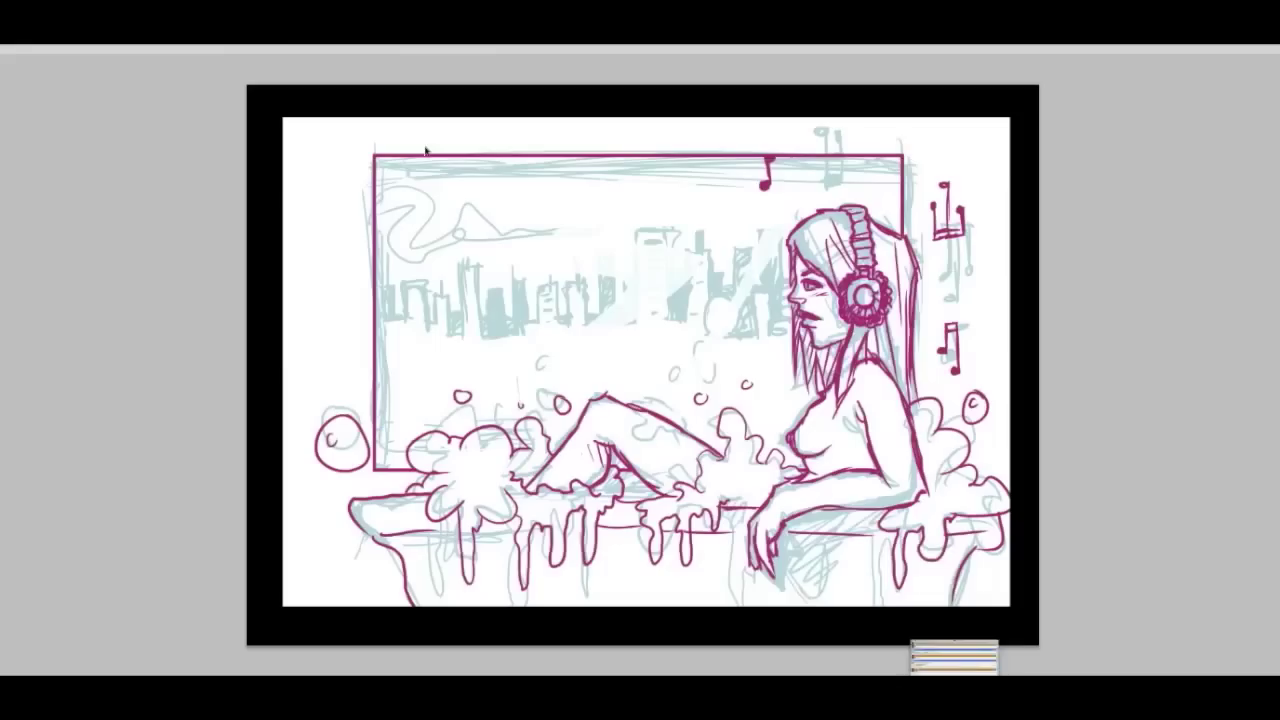
Ink the skyline building outlines in magenta, erasing stray strokes along the way.
{"action": "mouse_move", "coordinate": [405, 283]}
{"action": "left_mouse_down"}
{"action": "mouse_move", "coordinate": [452, 320]}
{"action": "mouse_move", "coordinate": [385, 320]}
{"action": "mouse_move", "coordinate": [493, 280]}
{"action": "mouse_move", "coordinate": [568, 322]}
{"action": "mouse_move", "coordinate": [636, 232]}
{"action": "mouse_move", "coordinate": [670, 322]}
{"action": "left_mouse_up"}
{"action": "left_click_drag", "start_coordinate": [668, 246], "coordinate": [690, 326]}
{"action": "mouse_move", "coordinate": [686, 322]}
{"action": "left_mouse_down"}
{"action": "mouse_move", "coordinate": [718, 248]}
{"action": "mouse_move", "coordinate": [700, 264]}
{"action": "left_mouse_up"}
{"action": "key", "text": "e"}
{"action": "left_click_drag", "start_coordinate": [699, 218], "coordinate": [701, 244]}
{"action": "key", "text": "b"}
{"action": "left_click_drag", "start_coordinate": [737, 296], "coordinate": [786, 322]}
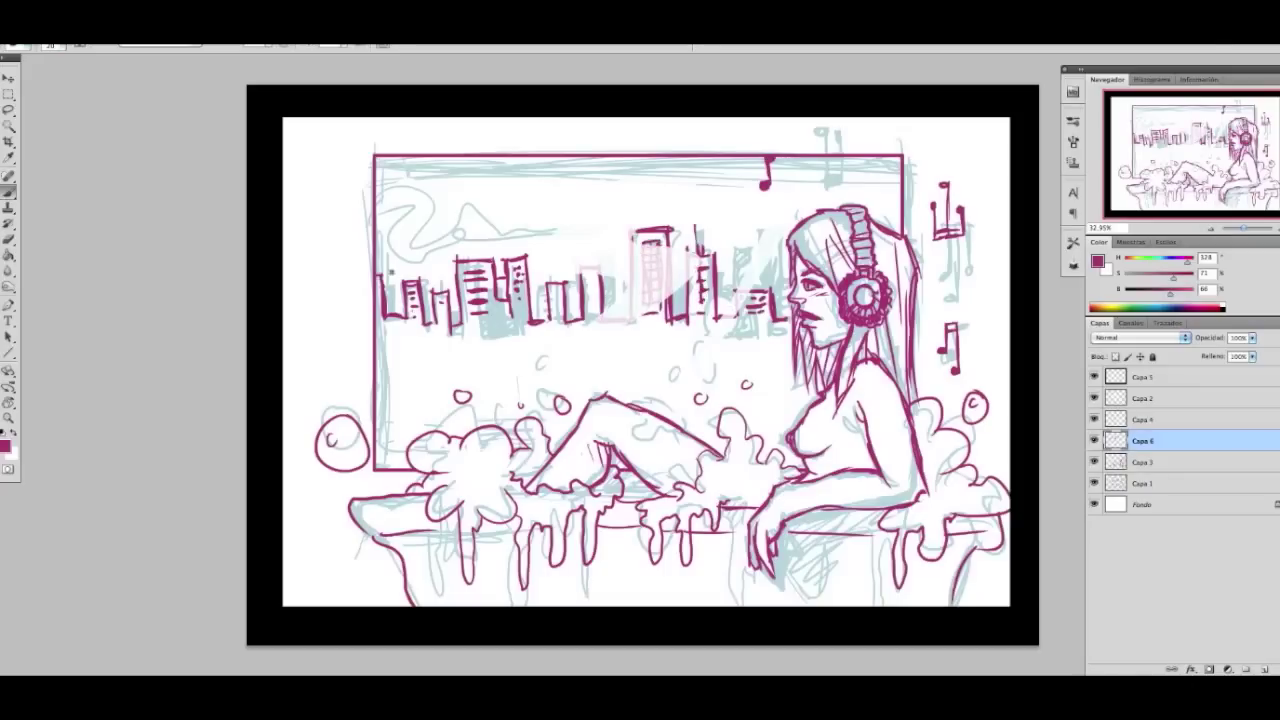
{"action": "key", "text": "e"}
{"action": "mouse_move", "coordinate": [479, 249]}
{"action": "left_mouse_down"}
{"action": "mouse_move", "coordinate": [502, 296]}
{"action": "mouse_move", "coordinate": [550, 322]}
{"action": "left_mouse_up"}
{"action": "key", "text": "b"}
Hatch the buildings across the centre and right side of the skyline.
{"action": "mouse_move", "coordinate": [566, 288]}
{"action": "left_mouse_down"}
{"action": "mouse_move", "coordinate": [578, 324]}
{"action": "mouse_move", "coordinate": [682, 314]}
{"action": "mouse_move", "coordinate": [750, 248]}
{"action": "left_mouse_up"}
{"action": "left_click_drag", "start_coordinate": [720, 290], "coordinate": [740, 312]}
{"action": "mouse_move", "coordinate": [738, 254]}
{"action": "left_mouse_down"}
{"action": "mouse_move", "coordinate": [750, 274]}
{"action": "mouse_move", "coordinate": [786, 270]}
{"action": "mouse_move", "coordinate": [782, 316]}
{"action": "left_mouse_up"}
{"action": "mouse_move", "coordinate": [736, 240]}
{"action": "left_mouse_down"}
{"action": "mouse_move", "coordinate": [746, 258]}
{"action": "mouse_move", "coordinate": [788, 262]}
{"action": "left_mouse_up"}
{"action": "left_click_drag", "start_coordinate": [612, 280], "coordinate": [626, 296]}
{"action": "left_click_drag", "start_coordinate": [436, 276], "coordinate": [444, 292]}
{"action": "left_click_drag", "start_coordinate": [446, 288], "coordinate": [452, 304]}
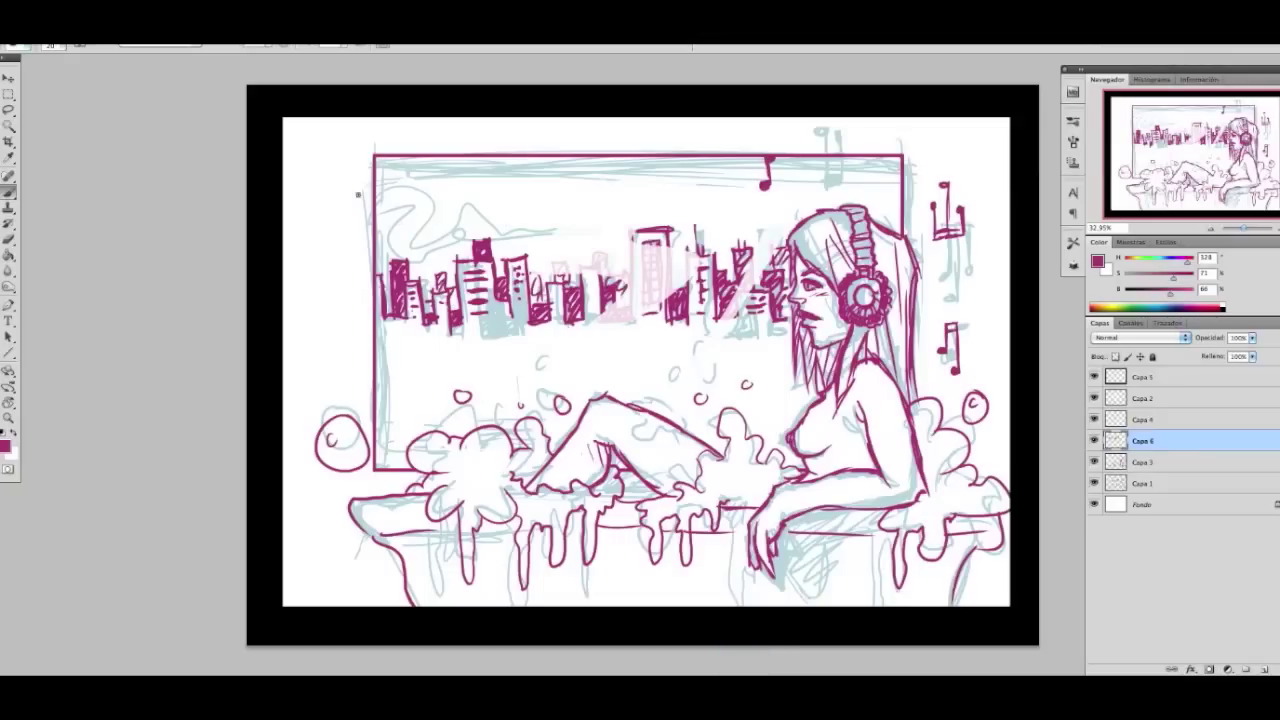
Draw smoke swirls above the skyline and the girl's head, then merge those ink layers.
{"action": "left_click", "coordinate": [1161, 466]}
{"action": "mouse_move", "coordinate": [372, 240]}
{"action": "left_mouse_down"}
{"action": "mouse_move", "coordinate": [500, 228]}
{"action": "mouse_move", "coordinate": [700, 242]}
{"action": "left_mouse_up"}
{"action": "left_click_drag", "start_coordinate": [392, 262], "coordinate": [358, 230]}
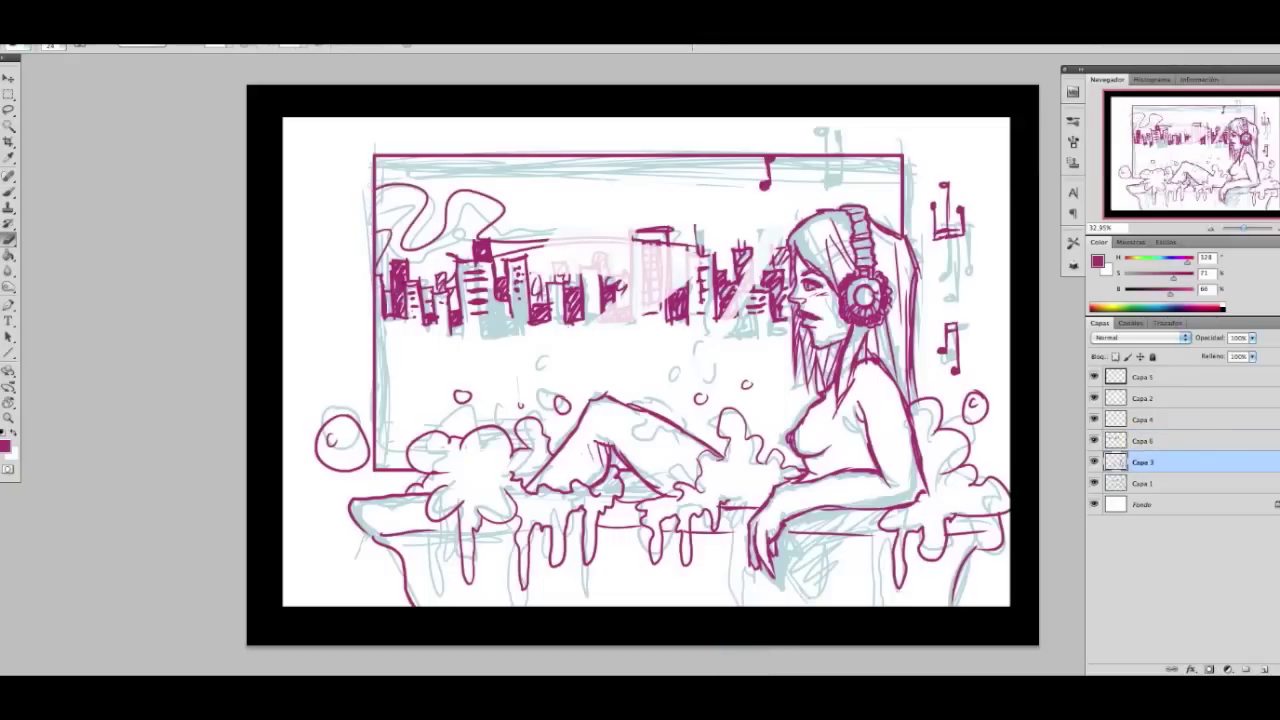
{"action": "key", "text": "e"}
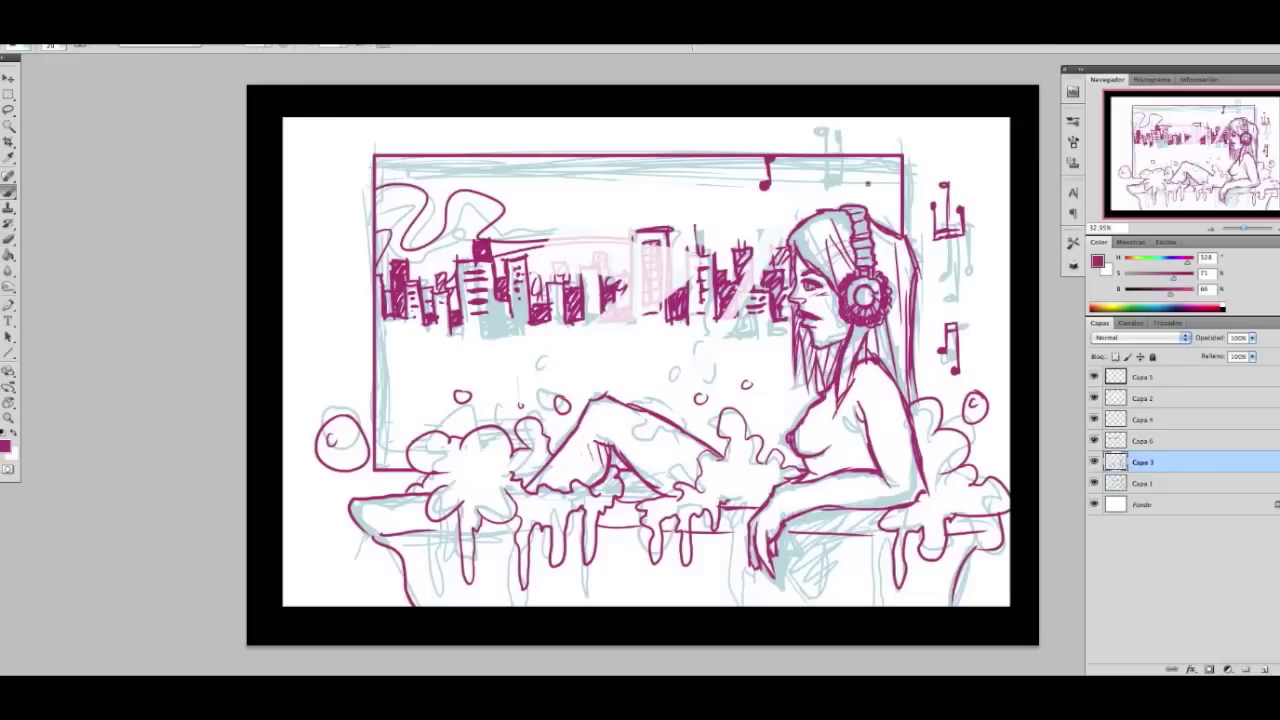
{"action": "left_click", "coordinate": [1145, 420]}
{"action": "left_click", "coordinate": [1145, 462]}
{"action": "left_click", "coordinate": [1264, 669]}
{"action": "mouse_move", "coordinate": [900, 172]}
{"action": "left_mouse_down"}
{"action": "mouse_move", "coordinate": [740, 205]}
{"action": "mouse_move", "coordinate": [792, 232]}
{"action": "left_mouse_up"}
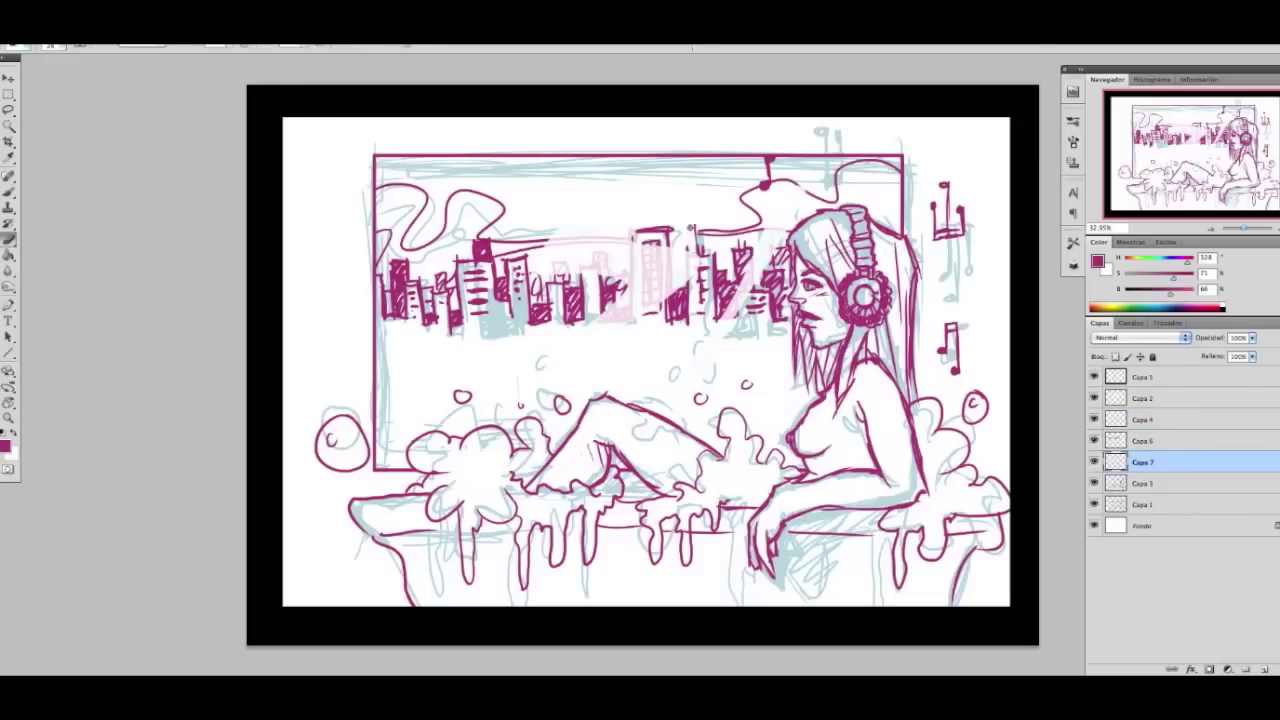
{"action": "key", "text": "Delete"}
{"action": "key", "text": "Delete"}
{"action": "key", "text": "Delete"}
{"action": "left_click", "coordinate": [1094, 420]}
{"action": "key", "text": "b"}
On a new layer, outline and hatch a lower row of buildings below the skyline.
{"action": "left_click", "coordinate": [1264, 669]}
{"action": "mouse_move", "coordinate": [380, 356]}
{"action": "left_mouse_down"}
{"action": "mouse_move", "coordinate": [460, 418]}
{"action": "mouse_move", "coordinate": [592, 366]}
{"action": "mouse_move", "coordinate": [590, 398]}
{"action": "left_mouse_up"}
{"action": "mouse_move", "coordinate": [620, 400]}
{"action": "left_mouse_down"}
{"action": "mouse_move", "coordinate": [680, 336]}
{"action": "mouse_move", "coordinate": [682, 400]}
{"action": "left_mouse_up"}
{"action": "mouse_move", "coordinate": [722, 366]}
{"action": "left_mouse_down"}
{"action": "mouse_move", "coordinate": [722, 406]}
{"action": "mouse_move", "coordinate": [748, 400]}
{"action": "left_mouse_up"}
{"action": "left_click_drag", "start_coordinate": [768, 342], "coordinate": [768, 400]}
{"action": "left_click_drag", "start_coordinate": [526, 372], "coordinate": [616, 330]}
{"action": "left_click_drag", "start_coordinate": [522, 366], "coordinate": [590, 326]}
{"action": "left_click_drag", "start_coordinate": [470, 376], "coordinate": [470, 338]}
{"action": "left_click_drag", "start_coordinate": [470, 336], "coordinate": [510, 336]}
{"action": "left_click_drag", "start_coordinate": [424, 358], "coordinate": [446, 336]}
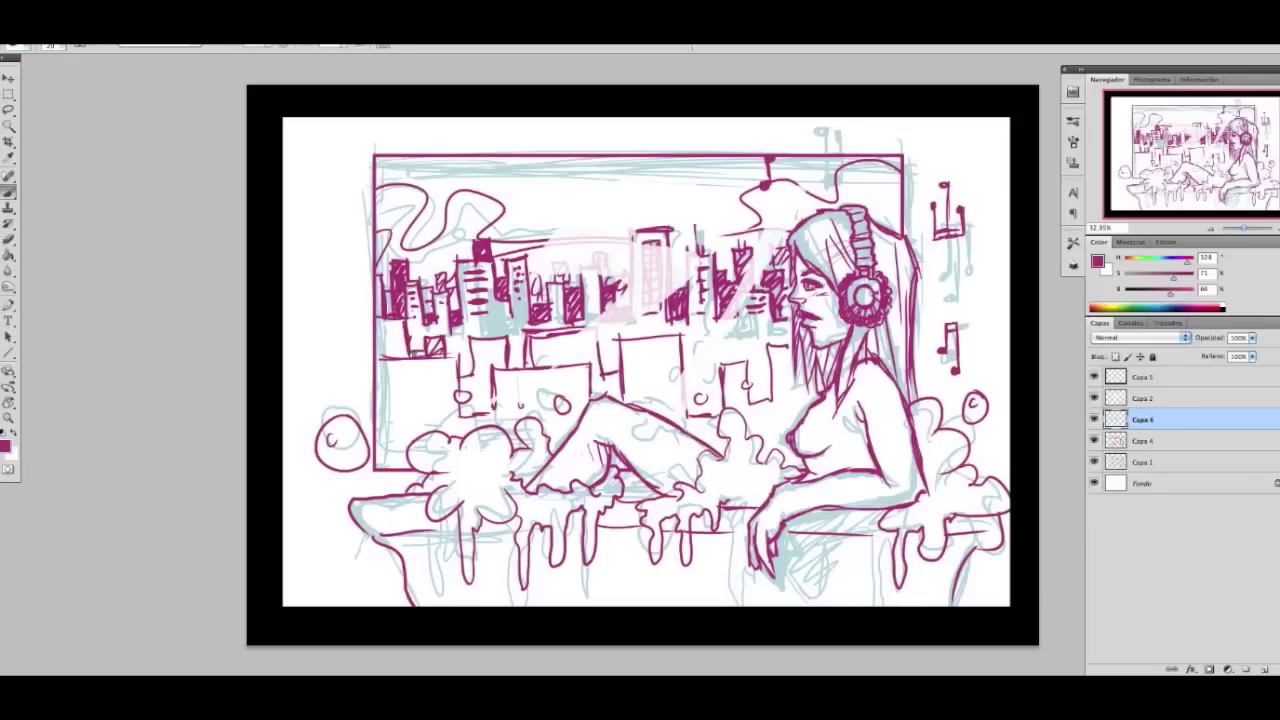
{"action": "left_click_drag", "start_coordinate": [472, 408], "coordinate": [504, 340]}
{"action": "left_click_drag", "start_coordinate": [750, 402], "coordinate": [770, 358]}
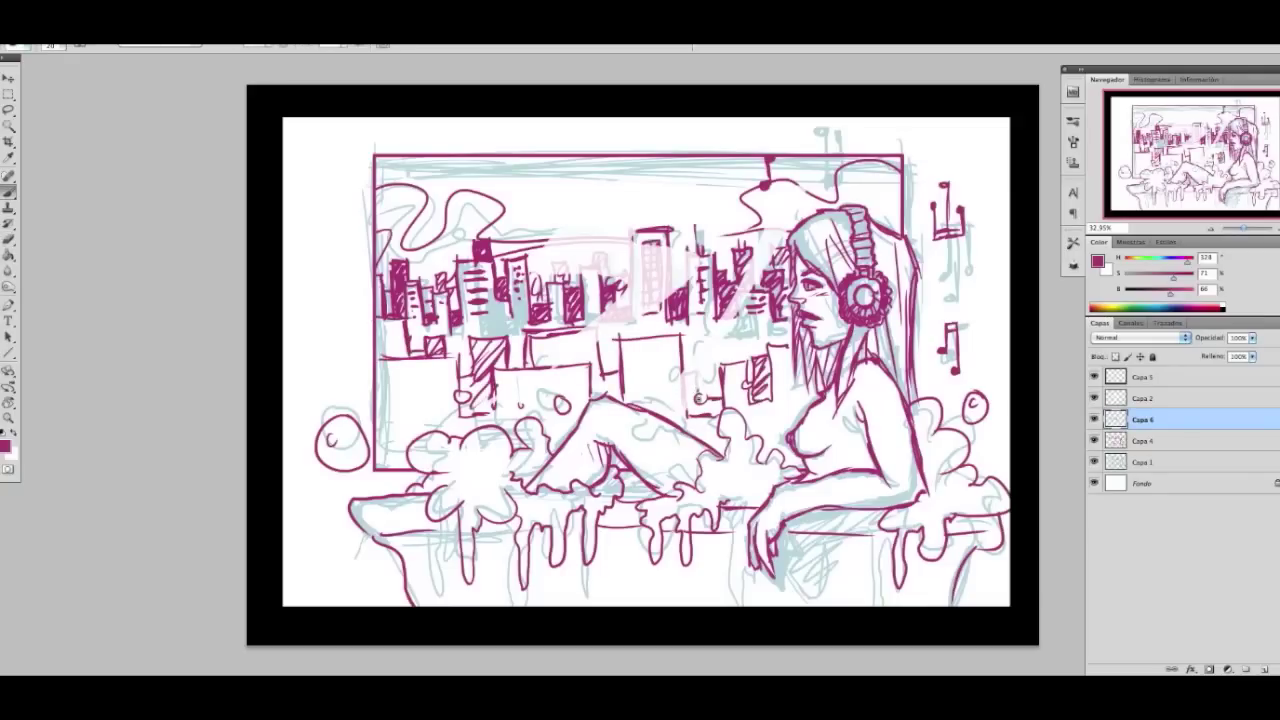
{"action": "left_click_drag", "start_coordinate": [526, 372], "coordinate": [590, 334]}
{"action": "mouse_move", "coordinate": [594, 398]}
{"action": "left_mouse_down"}
{"action": "mouse_move", "coordinate": [670, 346]}
{"action": "mouse_move", "coordinate": [672, 368]}
{"action": "left_mouse_up"}
Add window rows, hatching, outlines near the arm and a roof to the lower buildings.
{"action": "left_click_drag", "start_coordinate": [386, 382], "coordinate": [396, 372]}
{"action": "mouse_move", "coordinate": [398, 382]}
{"action": "left_mouse_down"}
{"action": "mouse_move", "coordinate": [424, 376]}
{"action": "mouse_move", "coordinate": [396, 322]}
{"action": "left_mouse_up"}
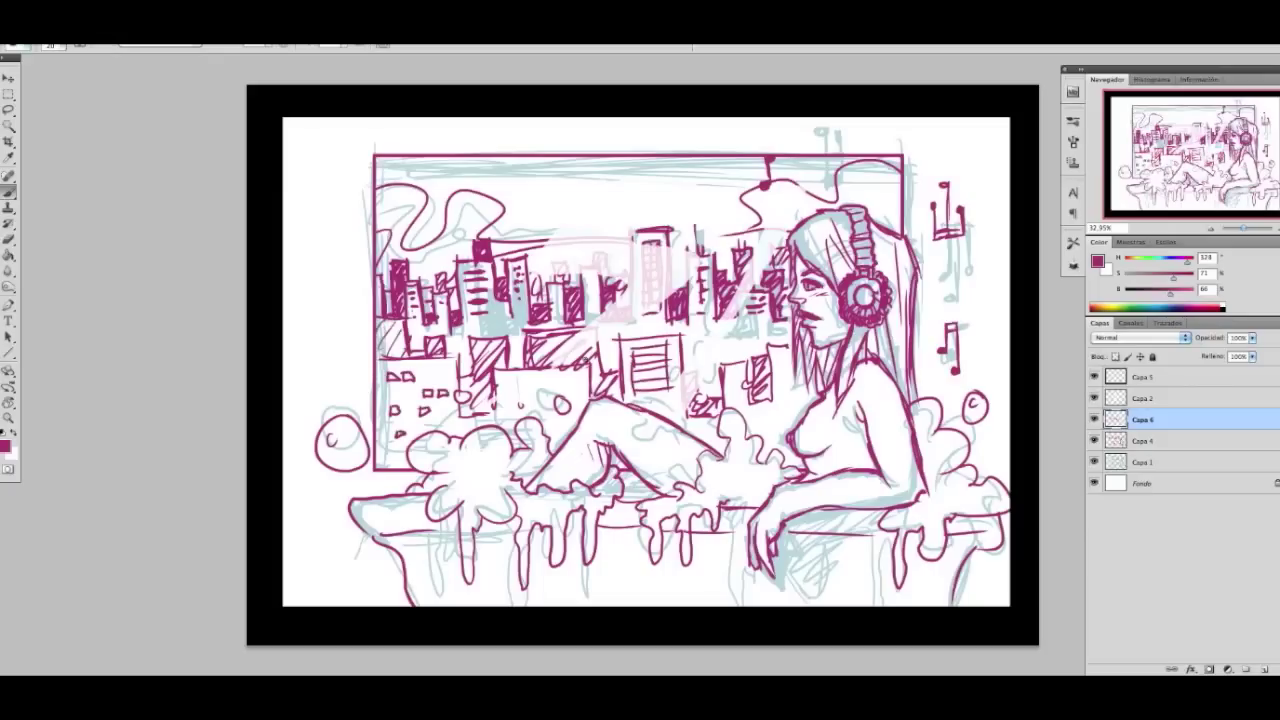
{"action": "left_click_drag", "start_coordinate": [510, 402], "coordinate": [558, 402]}
{"action": "left_click_drag", "start_coordinate": [512, 388], "coordinate": [556, 386]}
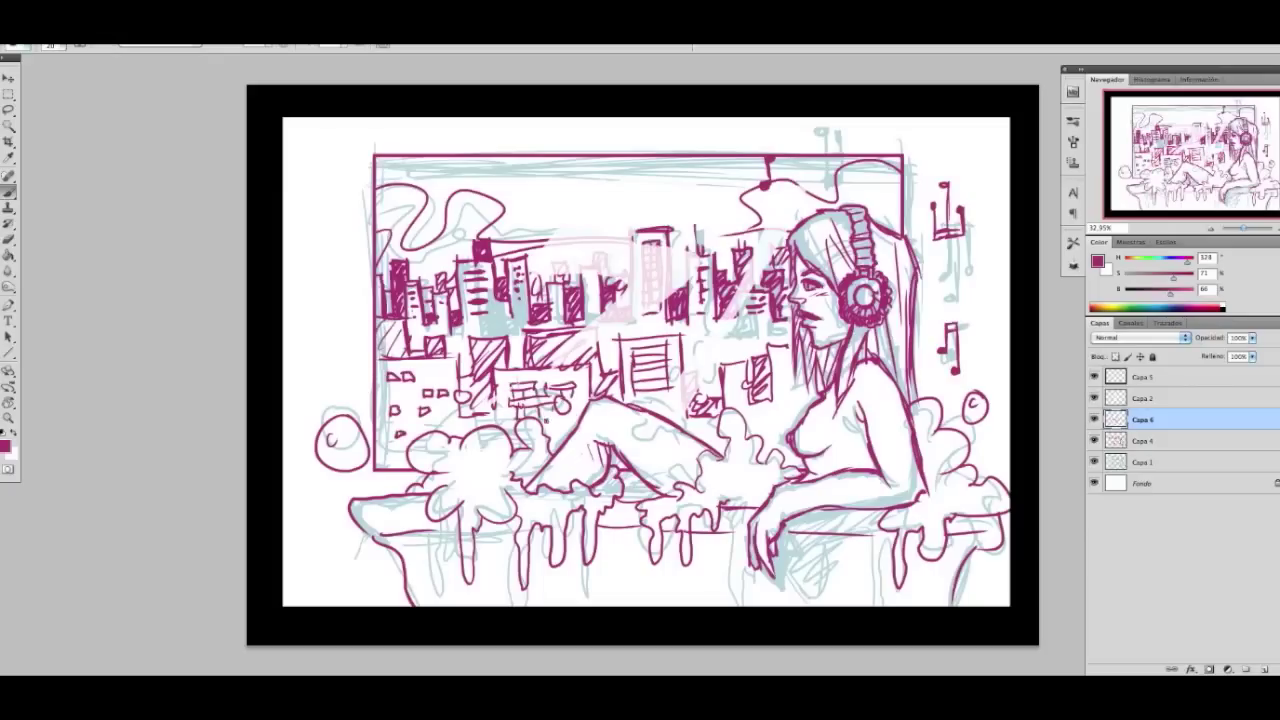
{"action": "left_click_drag", "start_coordinate": [396, 404], "coordinate": [444, 404]}
{"action": "left_click_drag", "start_coordinate": [382, 416], "coordinate": [446, 416]}
{"action": "mouse_move", "coordinate": [386, 391]}
{"action": "left_mouse_down"}
{"action": "mouse_move", "coordinate": [424, 391]}
{"action": "mouse_move", "coordinate": [424, 375]}
{"action": "left_mouse_up"}
{"action": "left_click_drag", "start_coordinate": [428, 376], "coordinate": [466, 376]}
{"action": "left_click_drag", "start_coordinate": [388, 432], "coordinate": [444, 432]}
{"action": "mouse_move", "coordinate": [780, 354]}
{"action": "left_mouse_down"}
{"action": "mouse_move", "coordinate": [786, 426]}
{"action": "mouse_move", "coordinate": [752, 418]}
{"action": "left_mouse_up"}
{"action": "left_click_drag", "start_coordinate": [702, 332], "coordinate": [702, 362]}
{"action": "left_click_drag", "start_coordinate": [700, 328], "coordinate": [762, 324]}
{"action": "left_click_drag", "start_coordinate": [704, 340], "coordinate": [722, 332]}
{"action": "left_click_drag", "start_coordinate": [690, 358], "coordinate": [782, 336]}
{"action": "left_click_drag", "start_coordinate": [632, 338], "coordinate": [652, 320]}
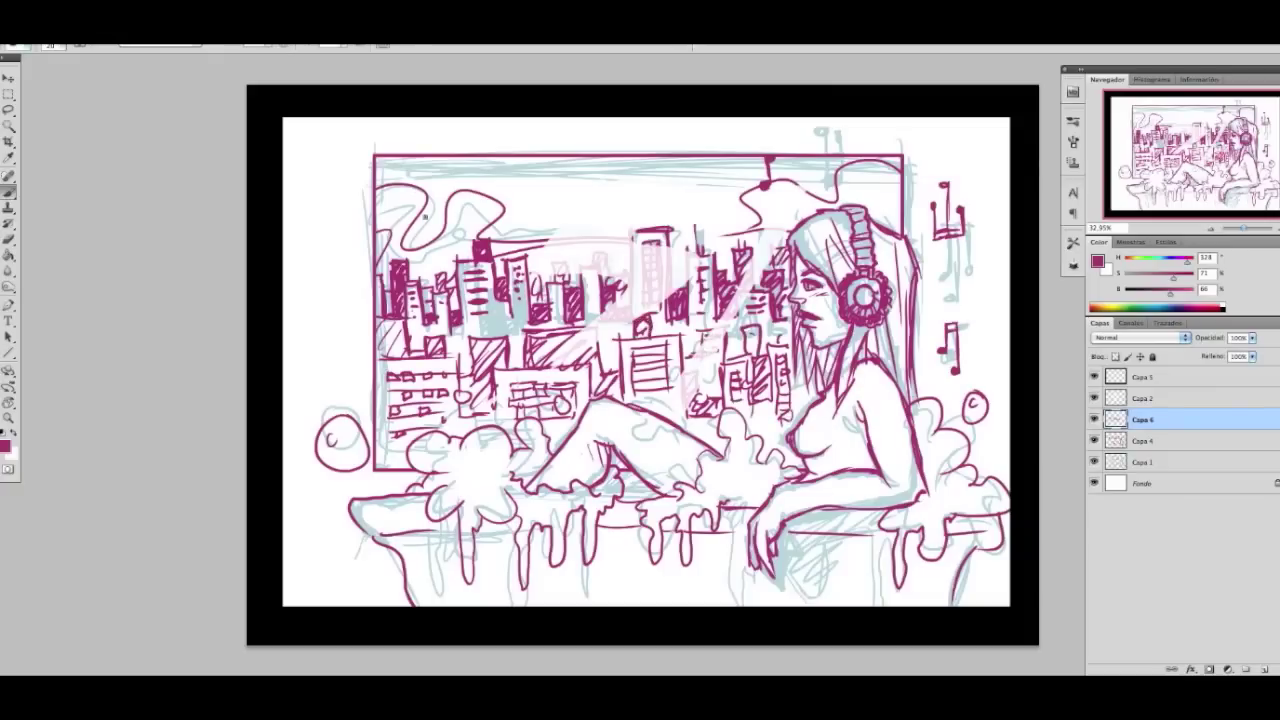
Merge the lineart down with Ctrl+E and hide the light-blue sketch layer.
{"action": "key", "text": "ctrl+e"}
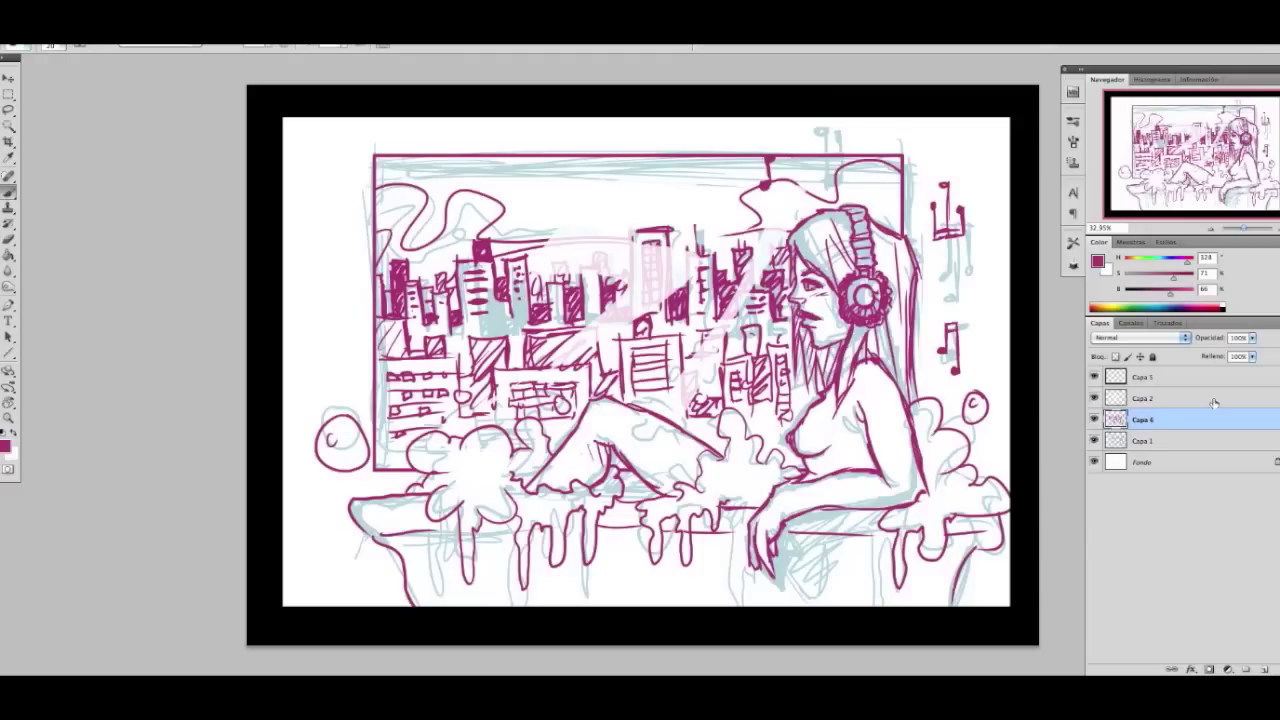
{"action": "key", "text": "x"}
{"action": "left_click", "coordinate": [1094, 440]}
Lower the Capa 2 layer to 81% opacity and shift its faint sketch slightly left.
{"action": "right_click", "coordinate": [905, 237]}
{"action": "key", "text": "Escape"}
{"action": "scroll", "coordinate": [905, 237], "scroll_direction": "up", "scroll_amount": 1}
{"action": "scroll", "coordinate": [905, 237], "scroll_direction": "up", "scroll_amount": 1}
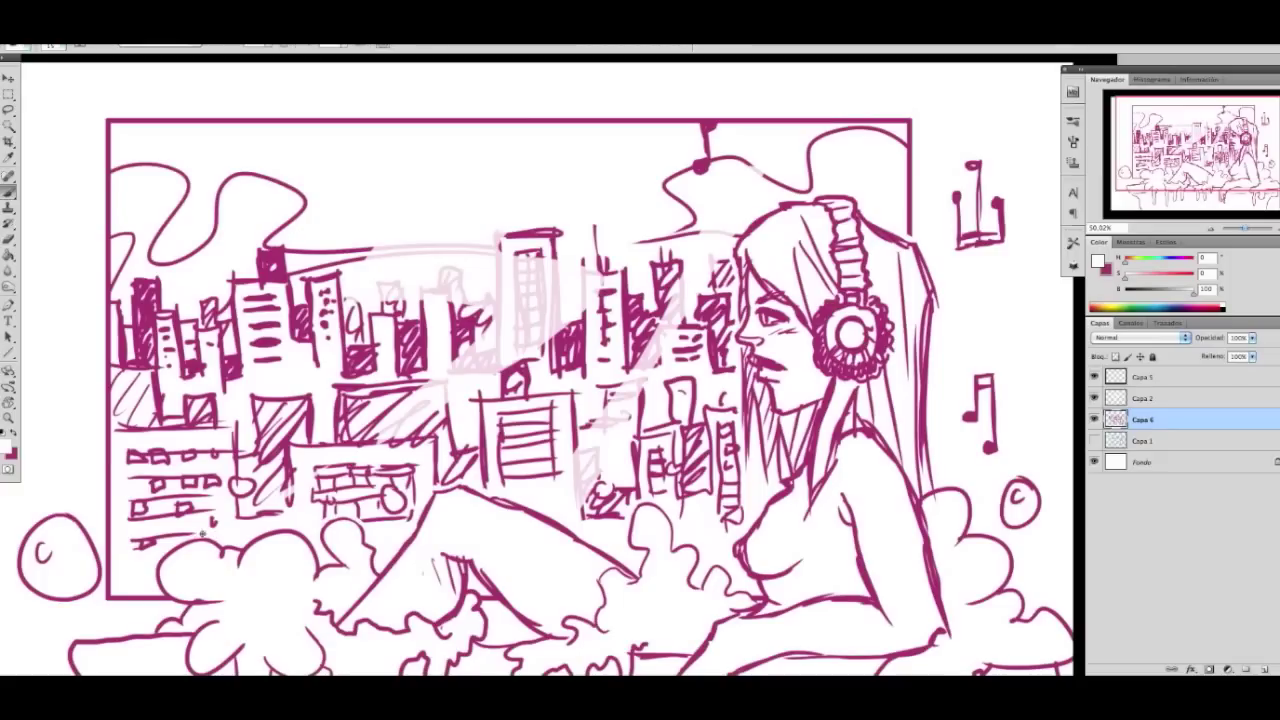
{"action": "key", "text": "z"}
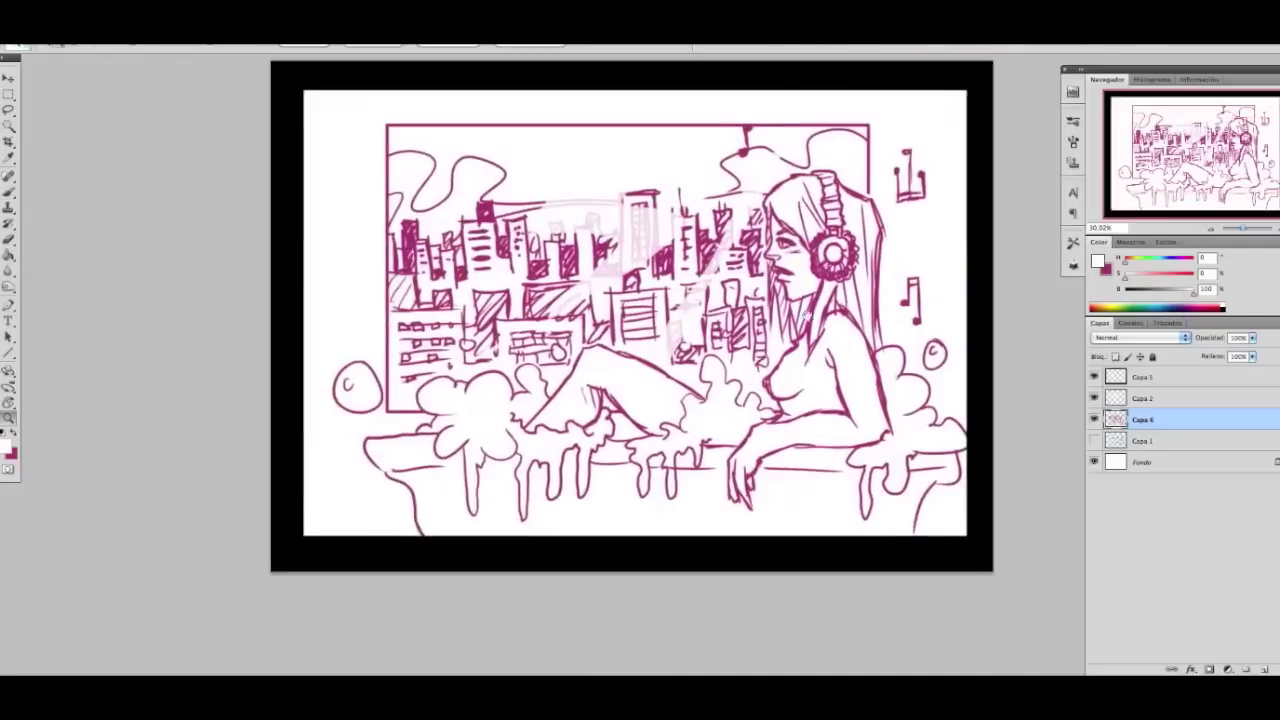
{"action": "left_click_drag", "start_coordinate": [240, 130], "coordinate": [157, 129]}
{"action": "left_click", "coordinate": [1142, 398]}
{"action": "left_click_drag", "start_coordinate": [1252, 338], "coordinate": [1249, 357]}
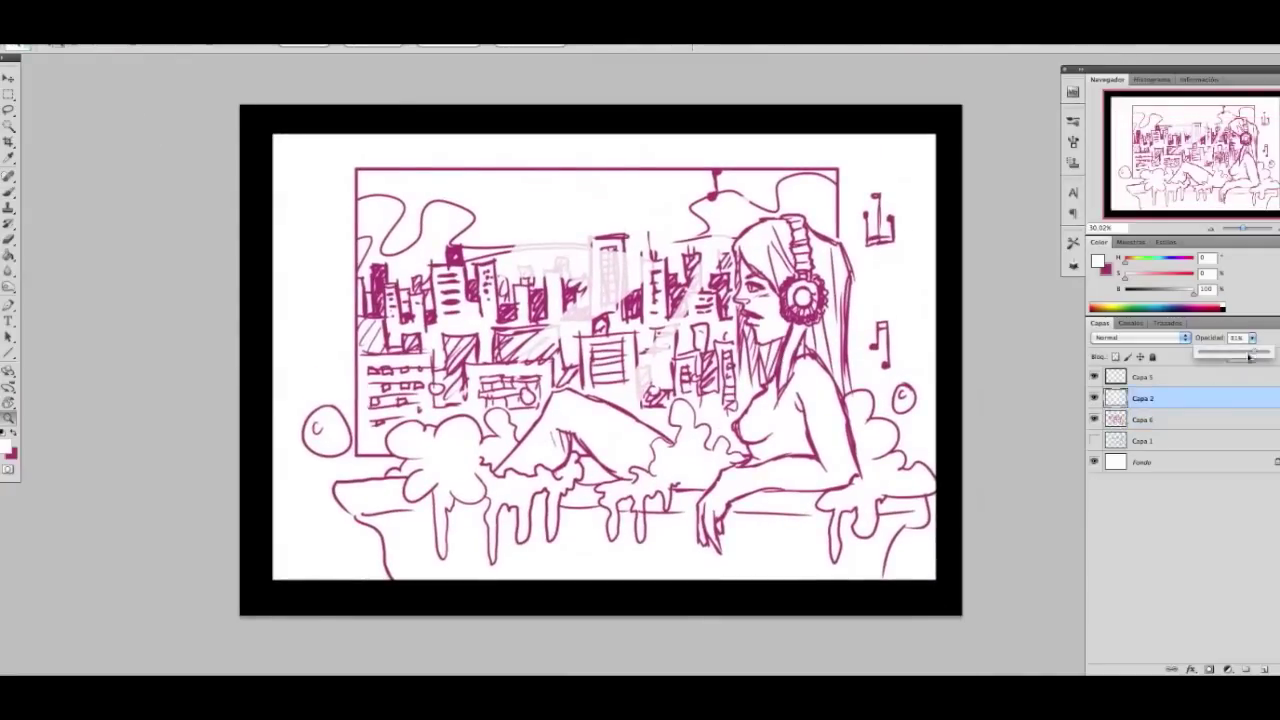
{"action": "key", "text": "v"}
{"action": "left_click_drag", "start_coordinate": [600, 300], "coordinate": [560, 290]}
Fill a new layer beneath the drawing with light blue.
{"action": "left_click", "coordinate": [1184, 441]}
{"action": "left_click", "coordinate": [1246, 669], "text": "ctrl"}
{"action": "left_click", "coordinate": [1131, 242]}
{"action": "left_click_drag", "start_coordinate": [1150, 289], "coordinate": [1176, 292]}
{"action": "key", "text": "g"}
{"action": "key", "text": "alt+BackSpace"}
Paint white highlight strokes on the girl's legs on the ink layer.
{"action": "left_click", "coordinate": [1201, 421]}
{"action": "key", "text": "b"}
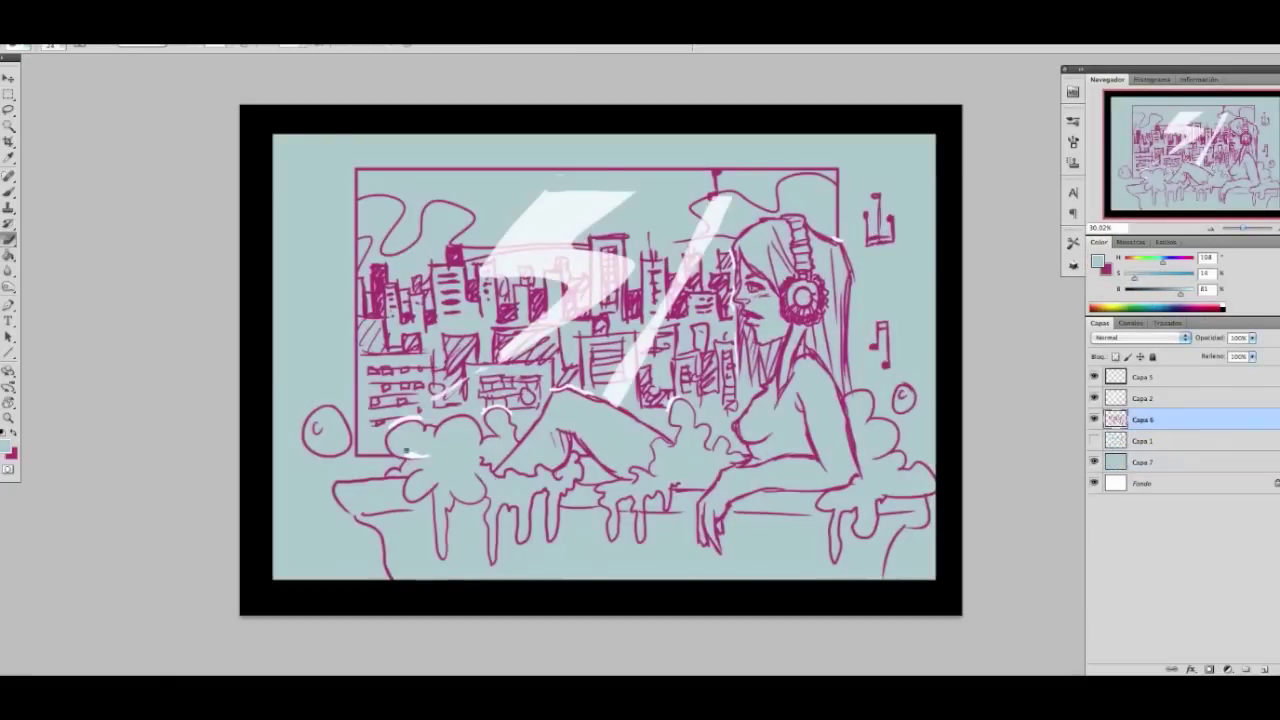
{"action": "key", "text": "d"}
{"action": "key", "text": "x"}
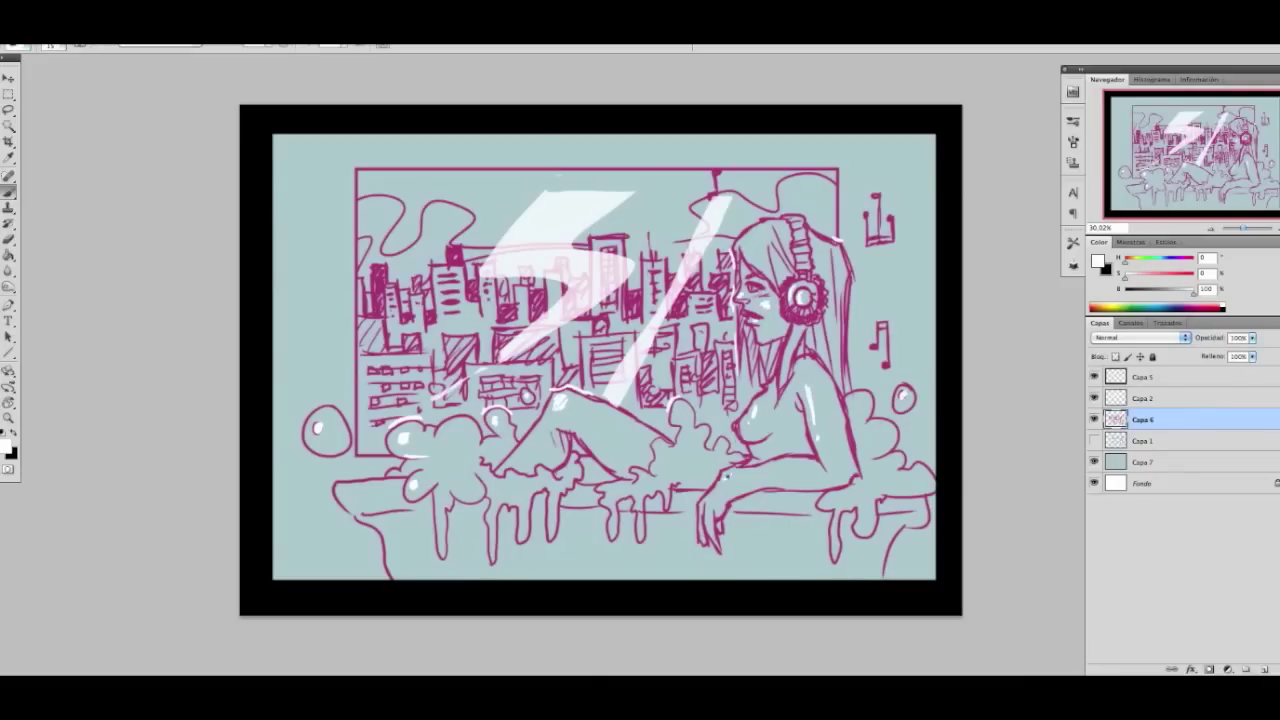
{"action": "left_click_drag", "start_coordinate": [659, 463], "coordinate": [676, 458]}
{"action": "left_click_drag", "start_coordinate": [593, 441], "coordinate": [618, 464]}
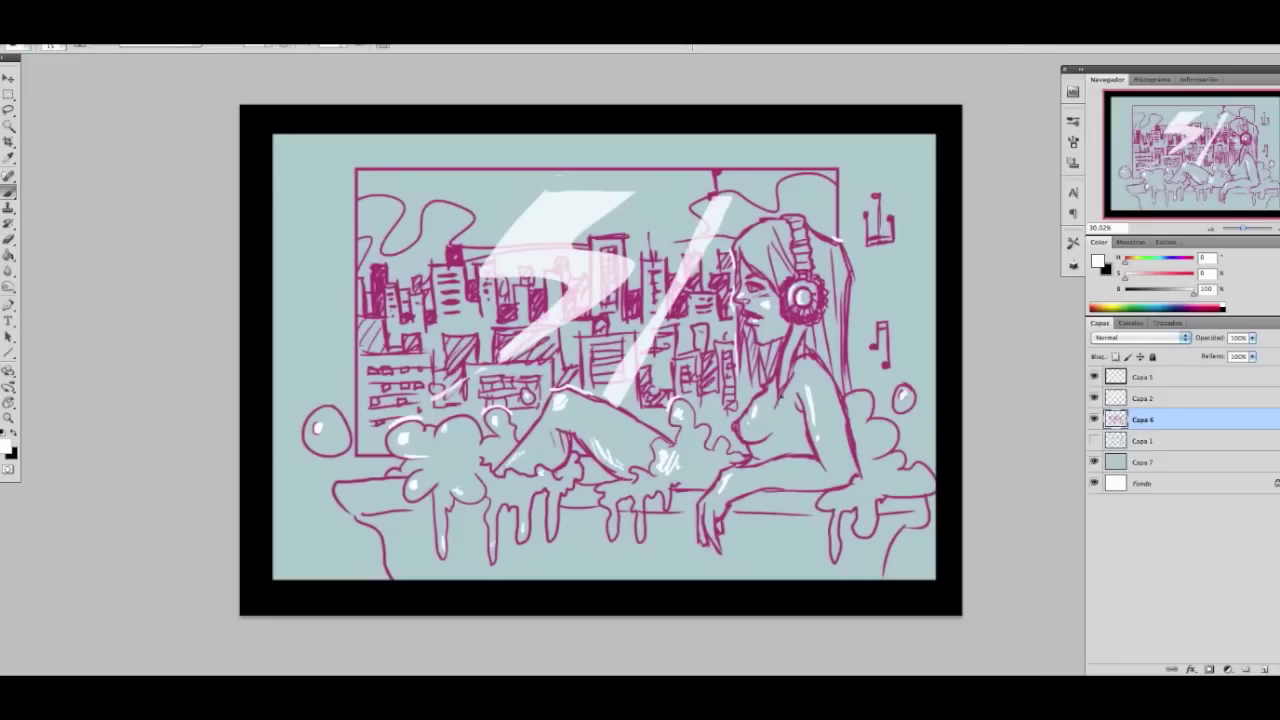
Shift the white glare streaks up-left and extend the long streak down-left.
{"action": "key", "text": "alt+]"}
{"action": "left_click", "coordinate": [12, 76]}
{"action": "left_click_drag", "start_coordinate": [601, 214], "coordinate": [591, 194]}
{"action": "key", "text": "e"}
{"action": "key", "text": "b"}
{"action": "mouse_move", "coordinate": [505, 330]}
{"action": "left_mouse_down"}
{"action": "mouse_move", "coordinate": [360, 438]}
{"action": "mouse_move", "coordinate": [512, 318]}
{"action": "left_mouse_up"}
{"action": "key", "text": "e"}
{"action": "key", "text": "b"}
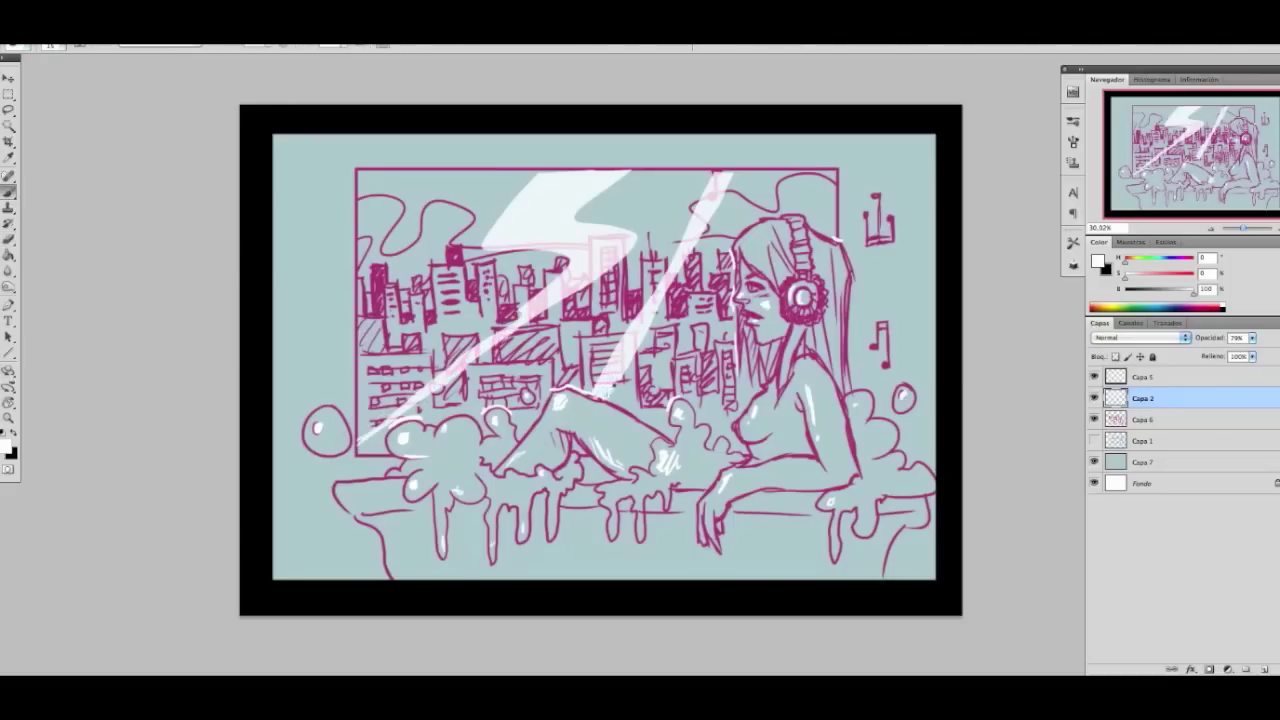
{"action": "key", "text": "e"}
{"action": "left_click_drag", "start_coordinate": [385, 420], "coordinate": [570, 281]}
{"action": "key", "text": "ctrl+z"}
Lasso the right diagonal streaks and fill them with white.
{"action": "key", "text": "l"}
{"action": "left_click_drag", "start_coordinate": [740, 178], "coordinate": [617, 351]}
{"action": "key", "text": "alt+BackSpace"}
{"action": "key", "text": "ctrl+d"}
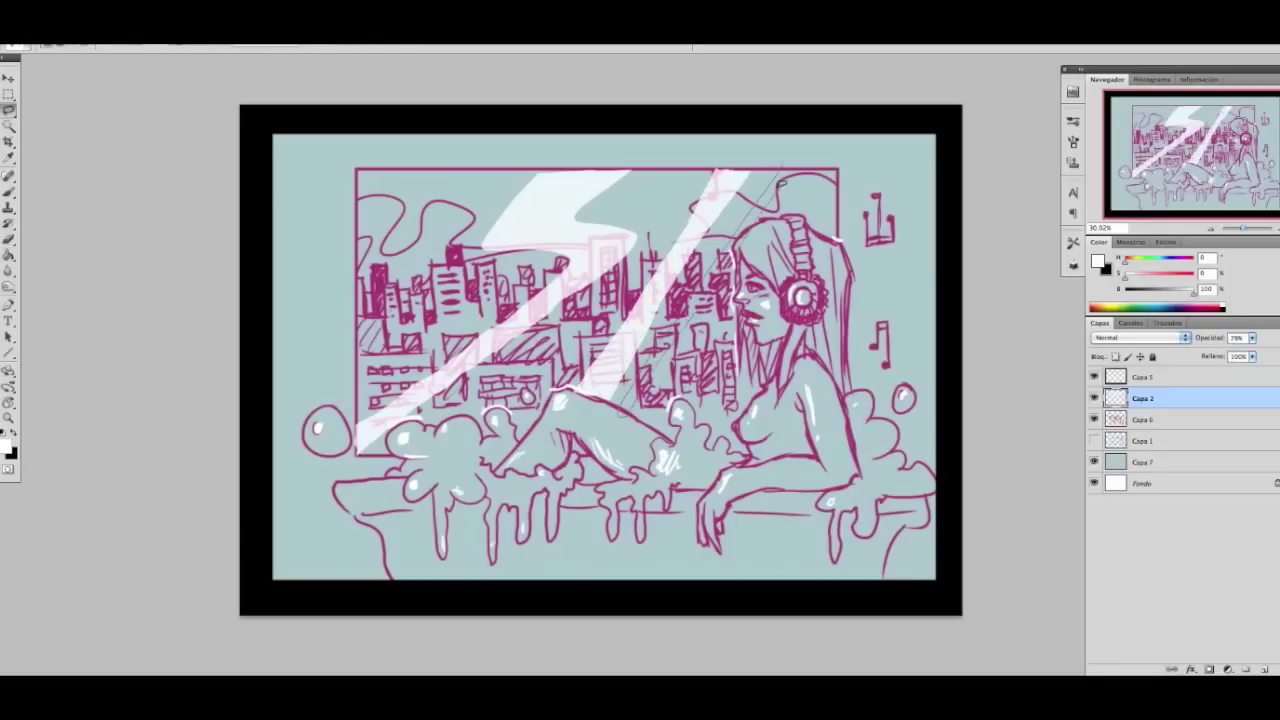
{"action": "key", "text": "alt+BackSpace"}
{"action": "key", "text": "ctrl+d"}
{"action": "key", "text": "e"}
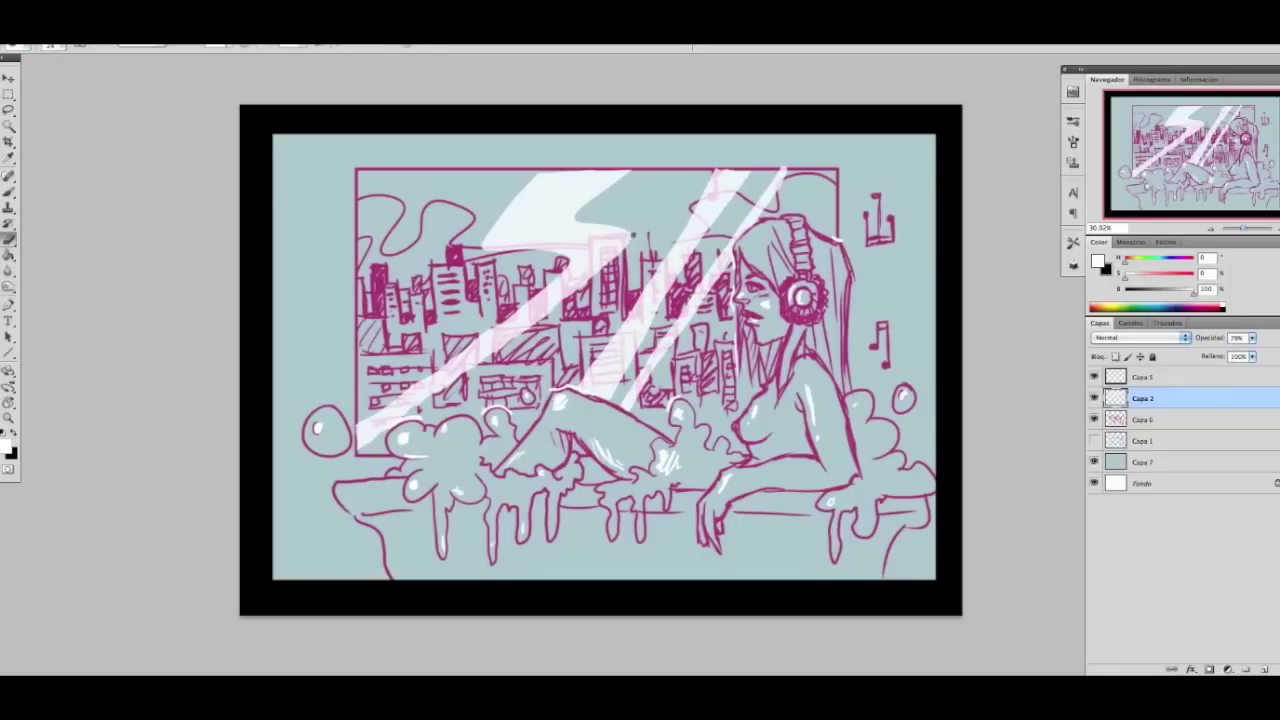
Make the glare streaks fainter and start a Brightness/Contrast adjustment on the line-art layer.
{"action": "left_click_drag", "start_coordinate": [1252, 338], "coordinate": [1230, 356]}
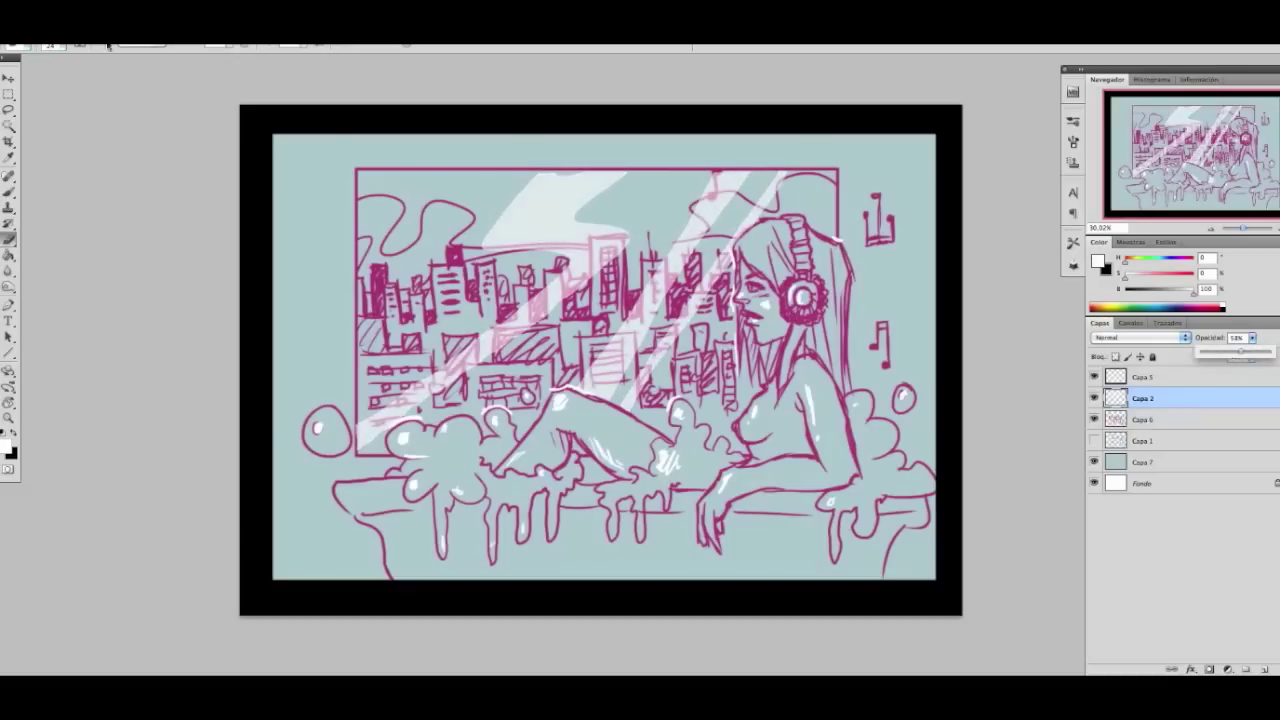
{"action": "left_click", "coordinate": [1143, 419]}
{"action": "left_click", "coordinate": [400, 75]}
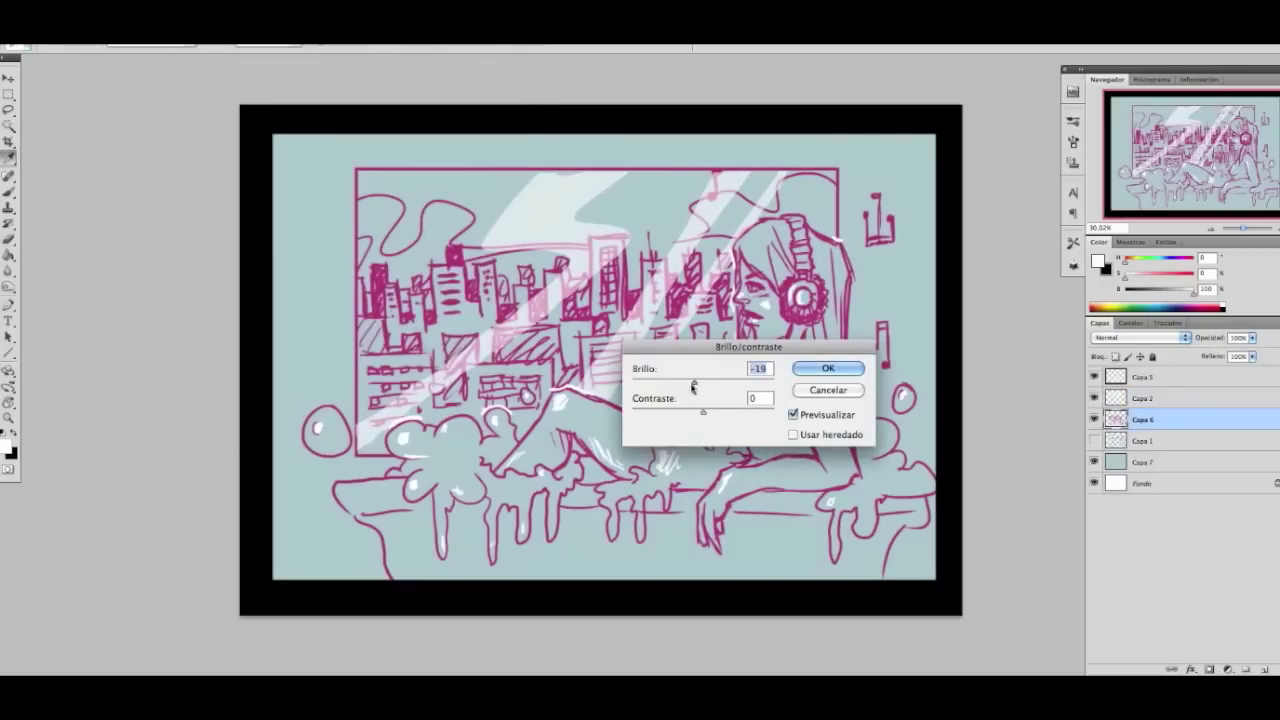
Confirm the brightness adjustment and add a new layer above Capa 7 with pale yellow chosen.
{"action": "key", "text": "Return"}
{"action": "left_click", "coordinate": [1143, 462]}
{"action": "left_click", "coordinate": [1247, 669]}
{"action": "left_click", "coordinate": [1130, 242]}
{"action": "left_click_drag", "start_coordinate": [1150, 274], "coordinate": [1148, 278]}
Brush pale yellow over the girl's face, hair and neck.
{"action": "right_click", "coordinate": [675, 325]}
{"action": "key", "text": "Return"}
{"action": "left_click_drag", "start_coordinate": [748, 258], "coordinate": [765, 415]}
{"action": "mouse_move", "coordinate": [800, 300]}
{"action": "left_mouse_down"}
{"action": "mouse_move", "coordinate": [757, 233]}
{"action": "mouse_move", "coordinate": [795, 222]}
{"action": "mouse_move", "coordinate": [830, 290]}
{"action": "mouse_move", "coordinate": [840, 395]}
{"action": "mouse_move", "coordinate": [750, 420]}
{"action": "mouse_move", "coordinate": [770, 470]}
{"action": "mouse_move", "coordinate": [830, 420]}
{"action": "mouse_move", "coordinate": [850, 475]}
{"action": "mouse_move", "coordinate": [705, 500]}
{"action": "mouse_move", "coordinate": [712, 545]}
{"action": "mouse_move", "coordinate": [786, 487]}
{"action": "left_mouse_up"}
Paint the girl's legs yellow up to the knee.
{"action": "mouse_move", "coordinate": [505, 465]}
{"action": "left_mouse_down"}
{"action": "mouse_move", "coordinate": [555, 435]}
{"action": "mouse_move", "coordinate": [565, 405]}
{"action": "mouse_move", "coordinate": [635, 440]}
{"action": "mouse_move", "coordinate": [608, 426]}
{"action": "mouse_move", "coordinate": [628, 462]}
{"action": "left_mouse_up"}
{"action": "key", "text": "e"}
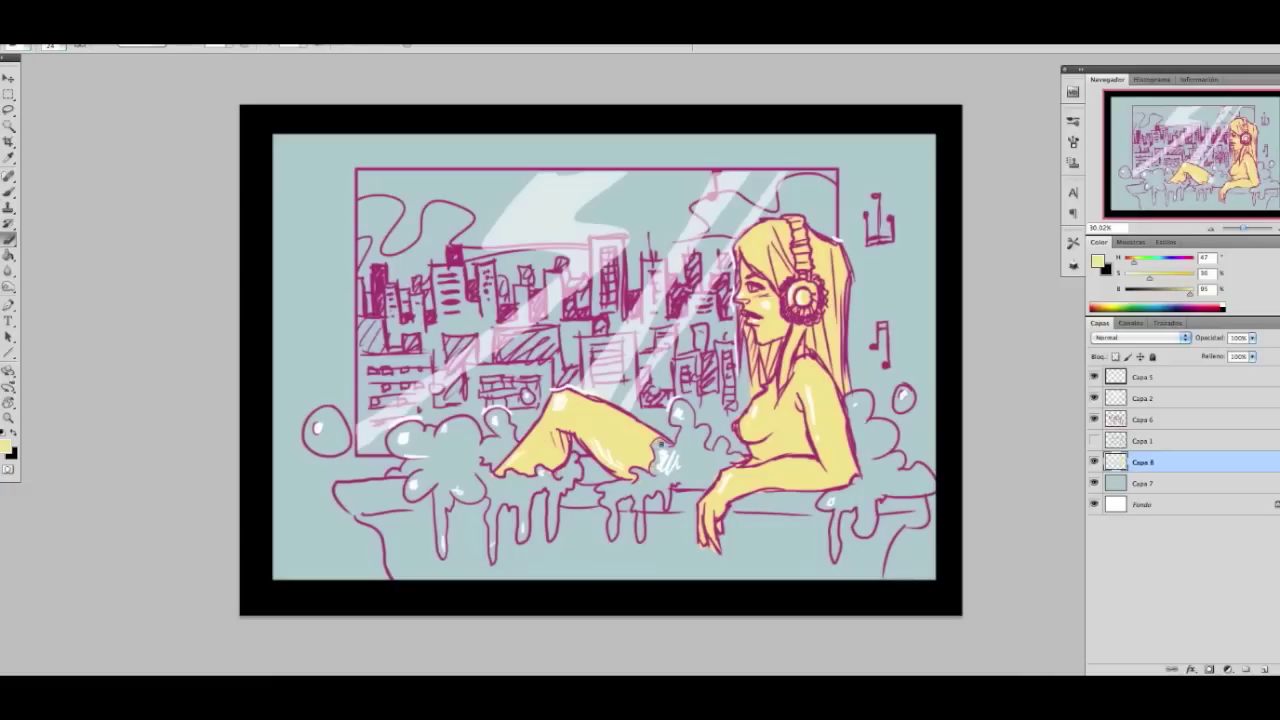
{"action": "key", "text": "b"}
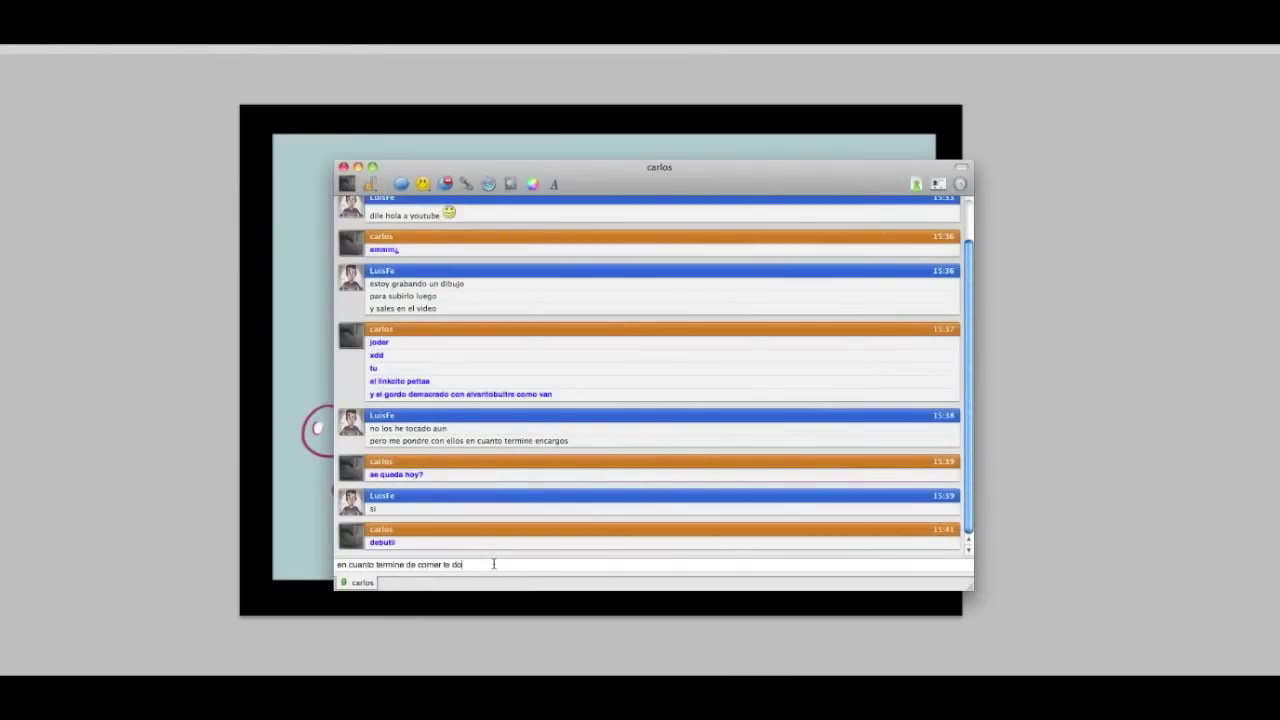
Send the chat messages 'y toque', 'pero vamos... lo tipico' and 'sobre las 6 o asi :D'.
{"action": "type", "text": "y toque"}
{"action": "key", "text": "Return"}
{"action": "type", "text": "pero vamos... lo tipico"}
{"action": "key", "text": "Return"}
{"action": "type", "text": "sobre las 6 o asi :D"}
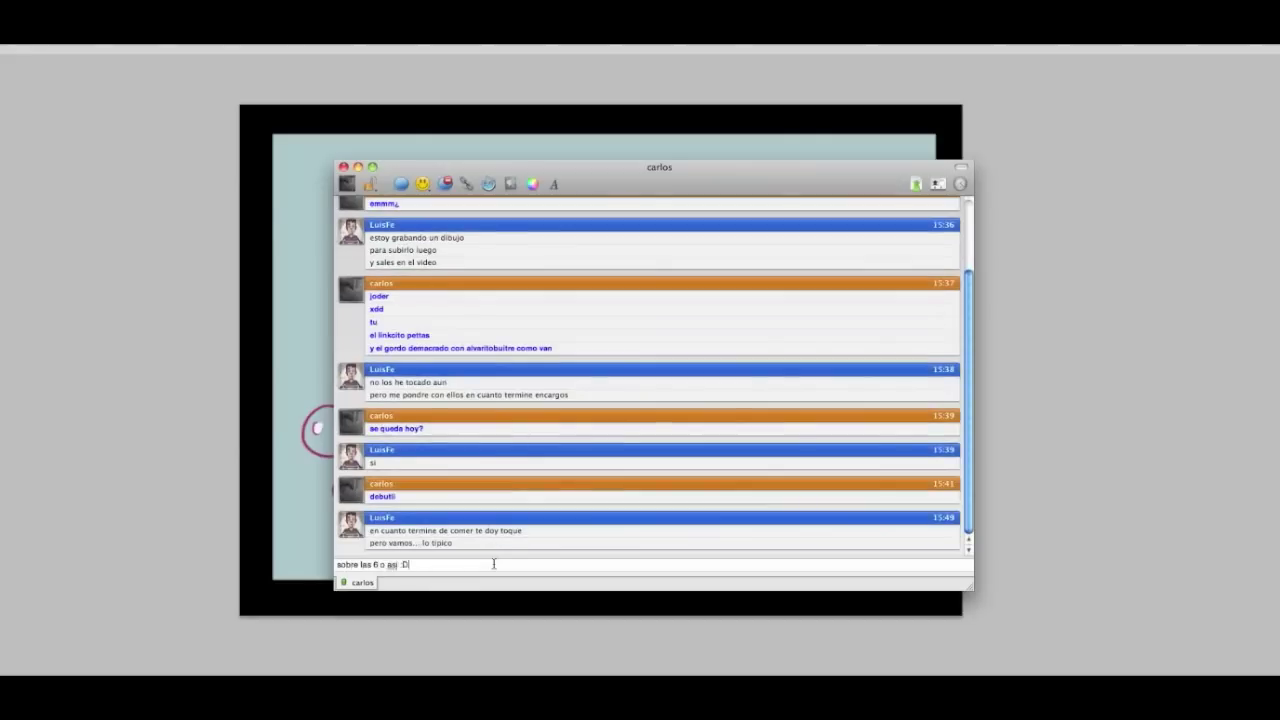
{"action": "key", "text": "Return"}
Paint the headphone band a muted tan with a smaller brush.
{"action": "left_click", "coordinate": [1128, 276]}
{"action": "right_click", "coordinate": [775, 280]}
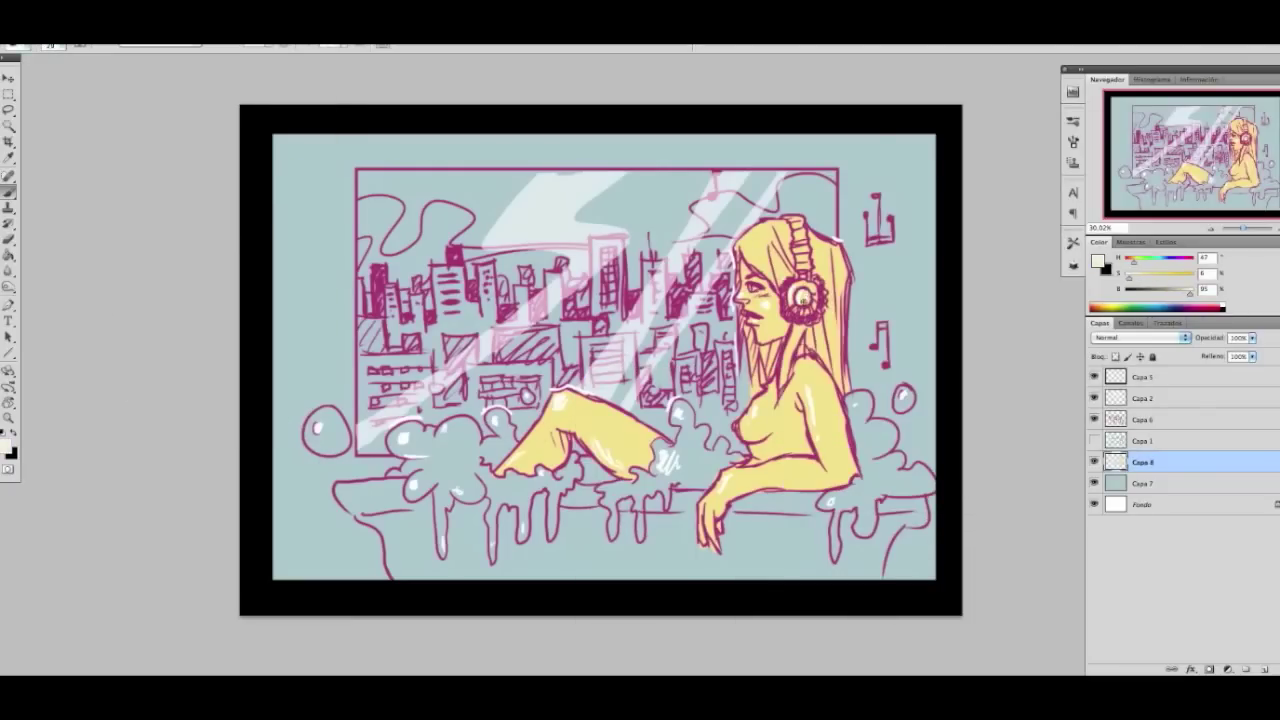
{"action": "left_click", "coordinate": [814, 386], "text": "alt"}
{"action": "left_click_drag", "start_coordinate": [804, 272], "coordinate": [800, 220]}
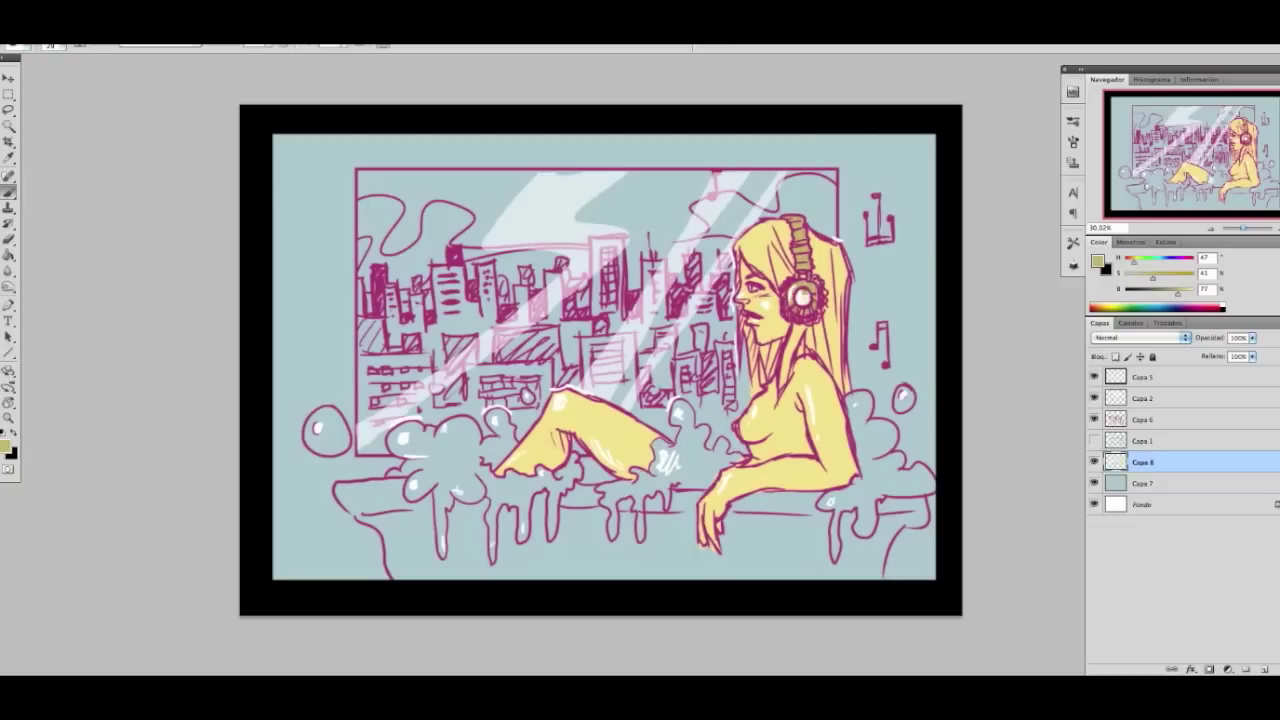
{"action": "left_click", "coordinate": [108, 40]}
{"action": "key", "text": "Escape"}
Add a darker stroke down the hair and create a new layer beneath the figure colours.
{"action": "left_click_drag", "start_coordinate": [740, 315], "coordinate": [755, 395]}
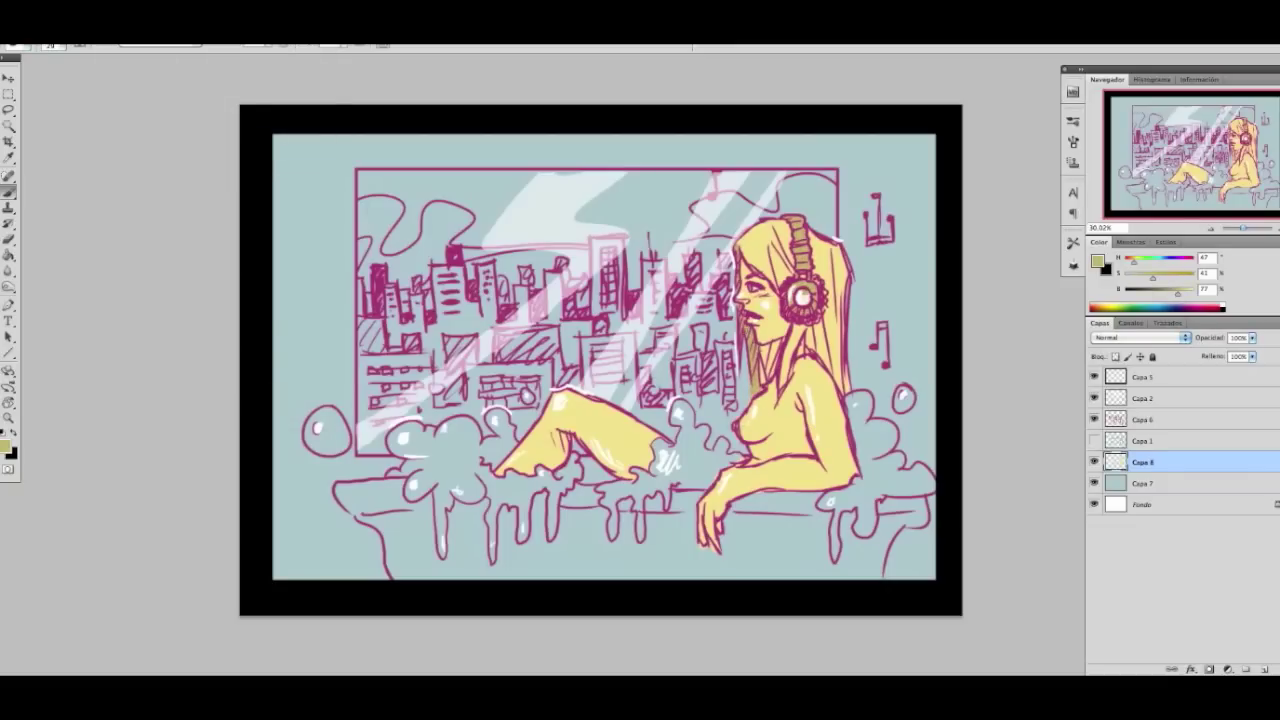
{"action": "left_click", "coordinate": [774, 345], "text": "alt"}
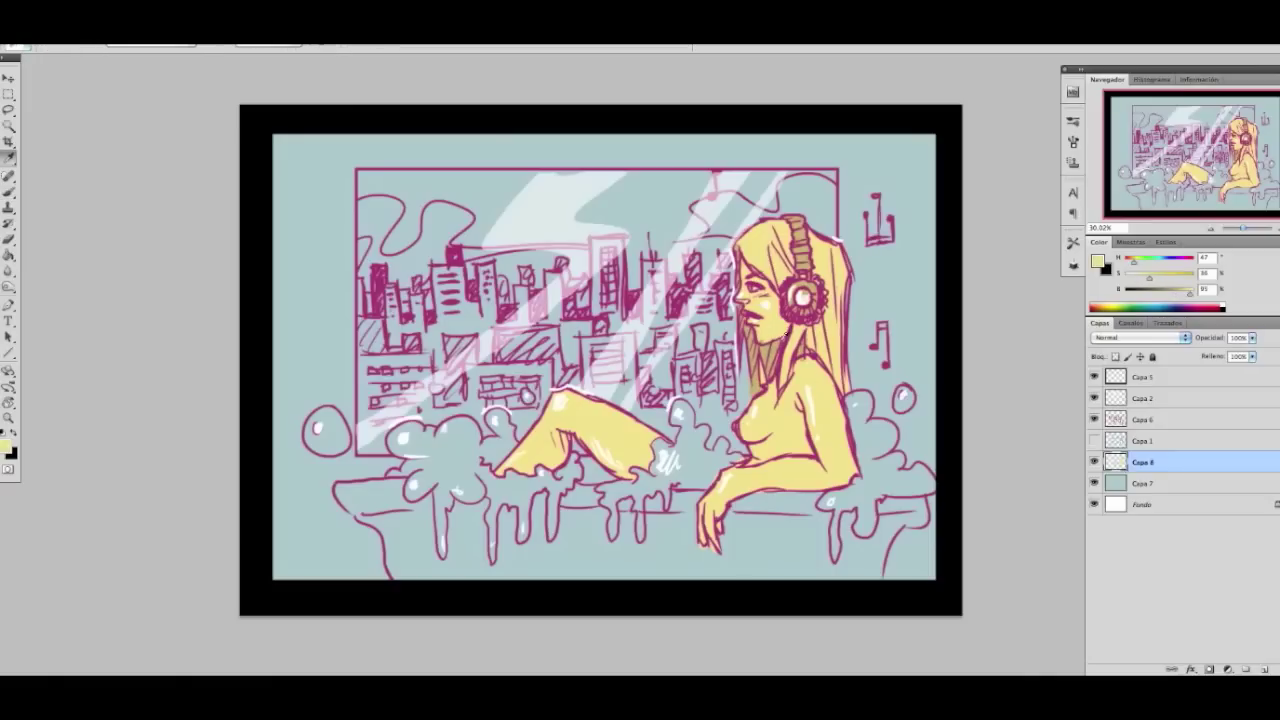
{"action": "key", "text": "e"}
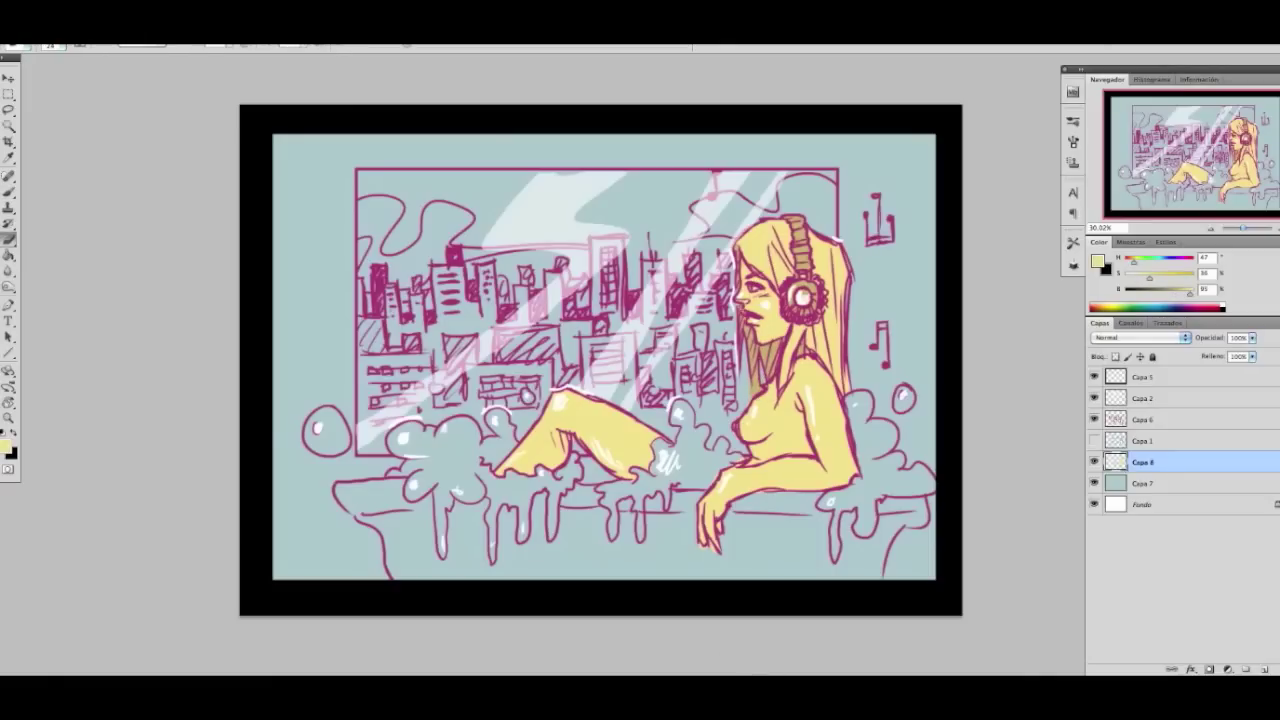
{"action": "key", "text": "b"}
{"action": "key", "text": "ctrl+shift+alt+n"}
{"action": "left_click", "coordinate": [670, 512], "text": "alt"}
Outline the bathtub with the Lasso, fill it beige, and deselect.
{"action": "right_click", "coordinate": [670, 512]}
{"action": "mouse_move", "coordinate": [584, 526]}
{"action": "left_mouse_down"}
{"action": "mouse_move", "coordinate": [752, 524]}
{"action": "mouse_move", "coordinate": [579, 522]}
{"action": "mouse_move", "coordinate": [522, 474]}
{"action": "mouse_move", "coordinate": [525, 498]}
{"action": "left_mouse_up"}
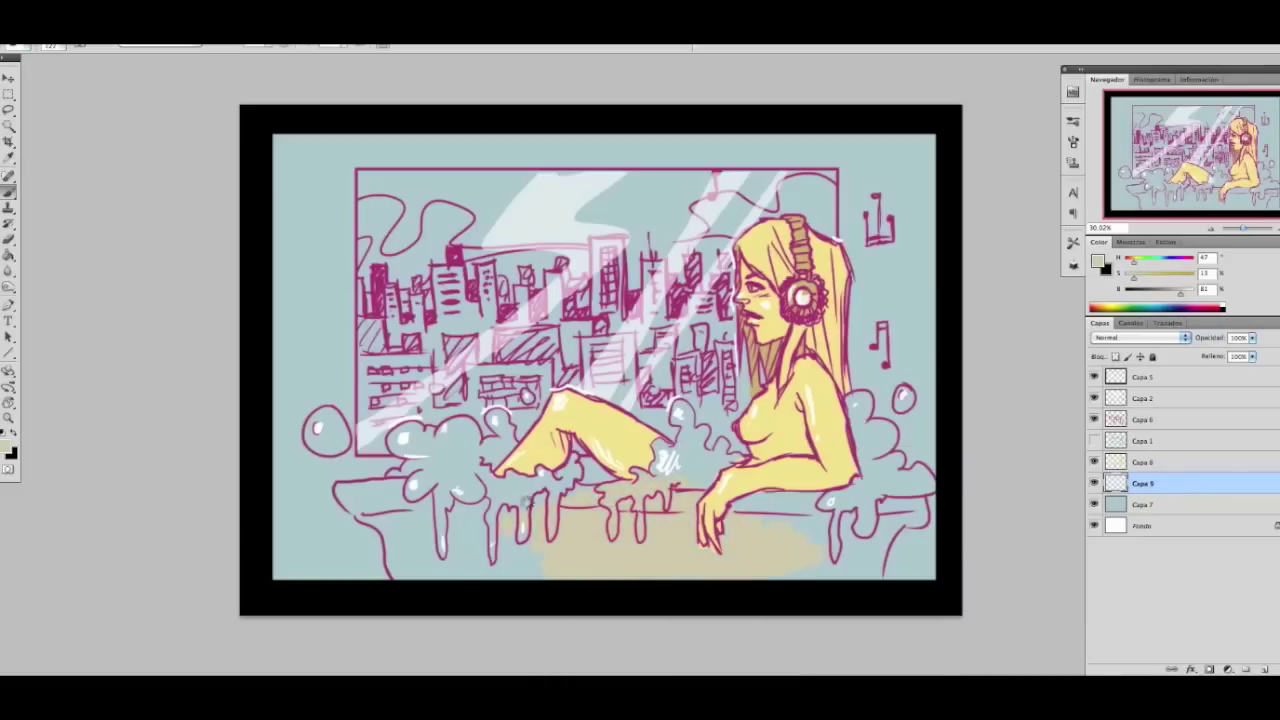
{"action": "key", "text": "l"}
{"action": "left_click_drag", "start_coordinate": [385, 545], "coordinate": [890, 565]}
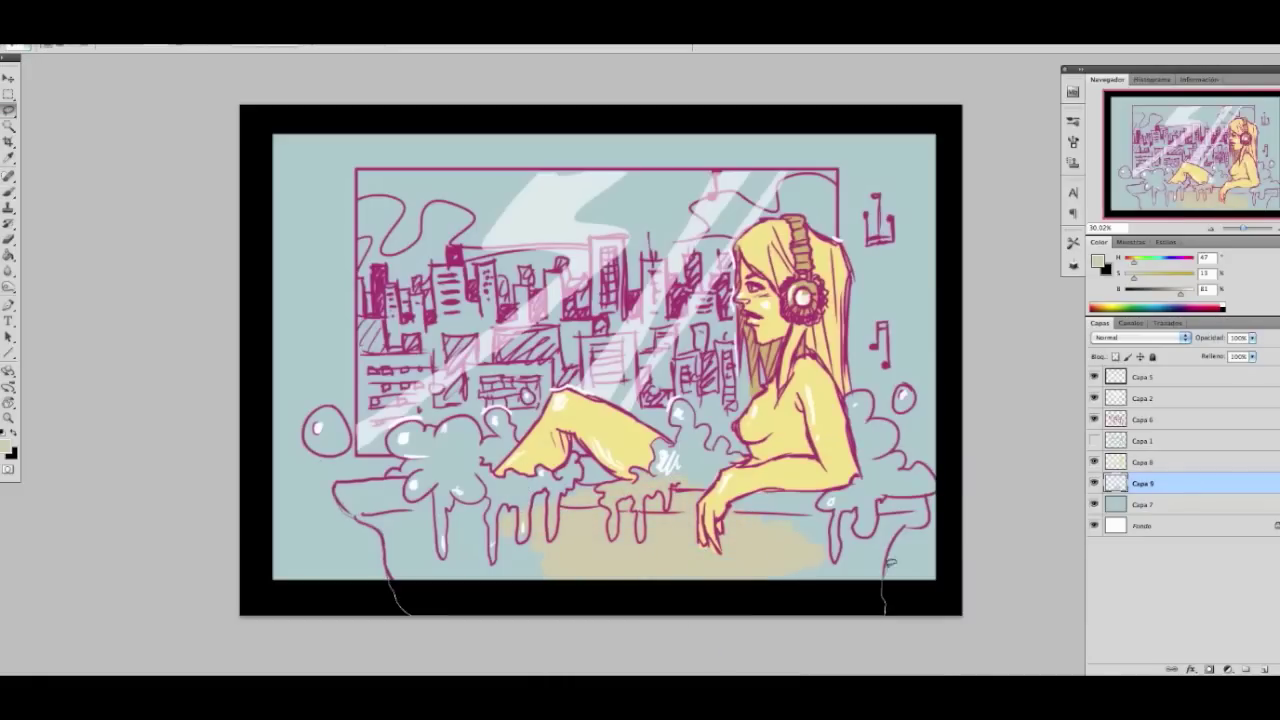
{"action": "left_click_drag", "start_coordinate": [938, 472], "coordinate": [790, 380]}
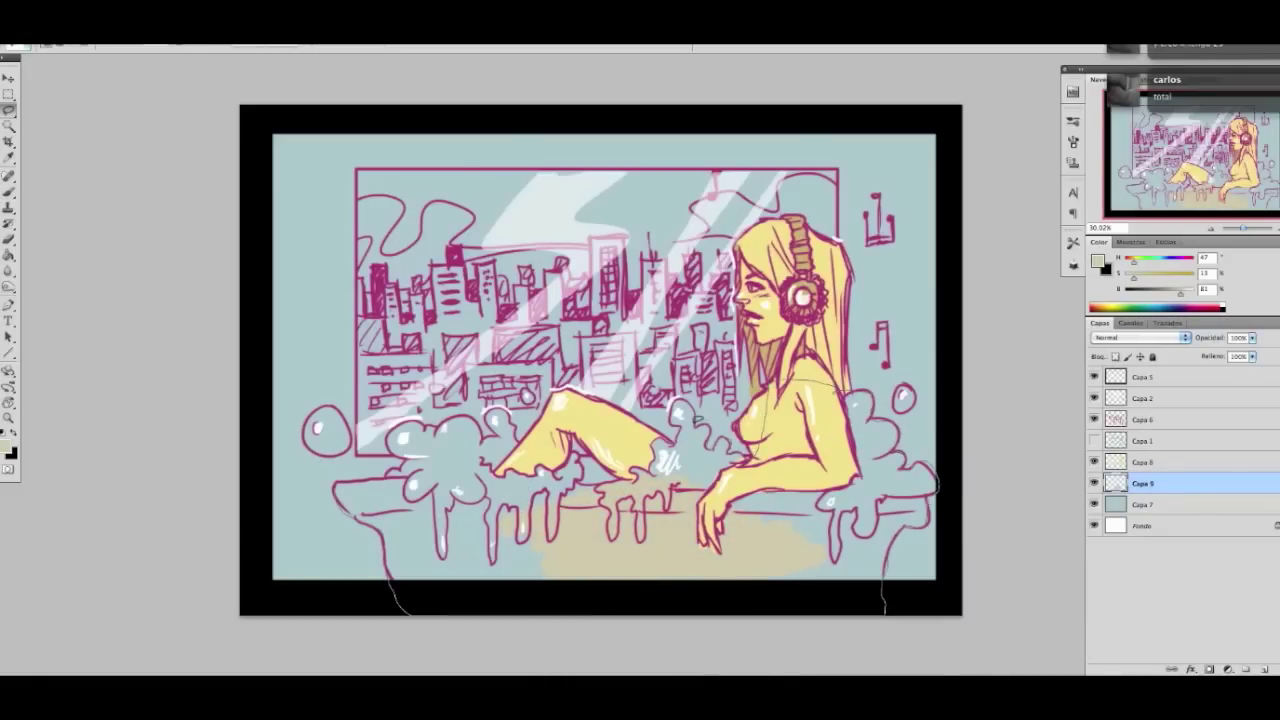
{"action": "left_click_drag", "start_coordinate": [685, 425], "coordinate": [505, 415]}
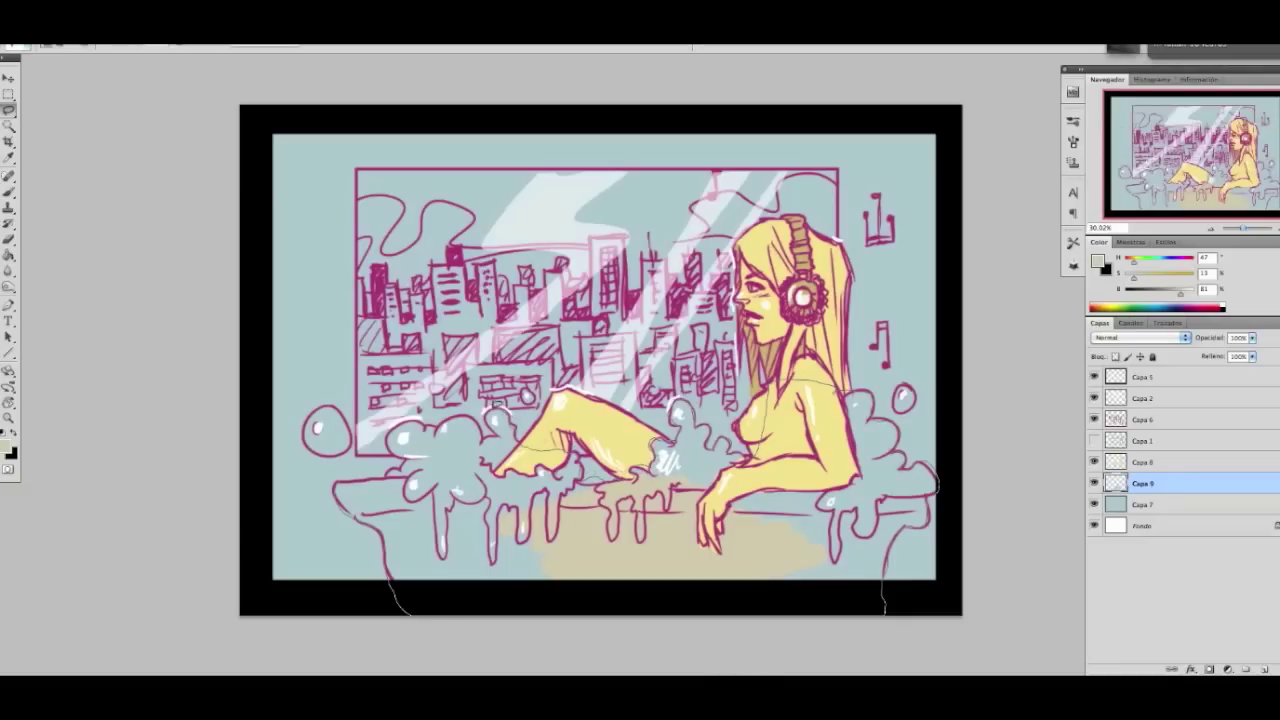
{"action": "left_click_drag", "start_coordinate": [500, 412], "coordinate": [332, 486]}
{"action": "key", "text": "g"}
{"action": "left_click", "coordinate": [440, 492]}
{"action": "key", "text": "ctrl+d"}
Lighten the colour to cream and brush it over the rim bubbles, drips and right-side foam.
{"action": "key", "text": "b"}
{"action": "key", "text": "e"}
{"action": "key", "text": "b"}
{"action": "key", "text": "e"}
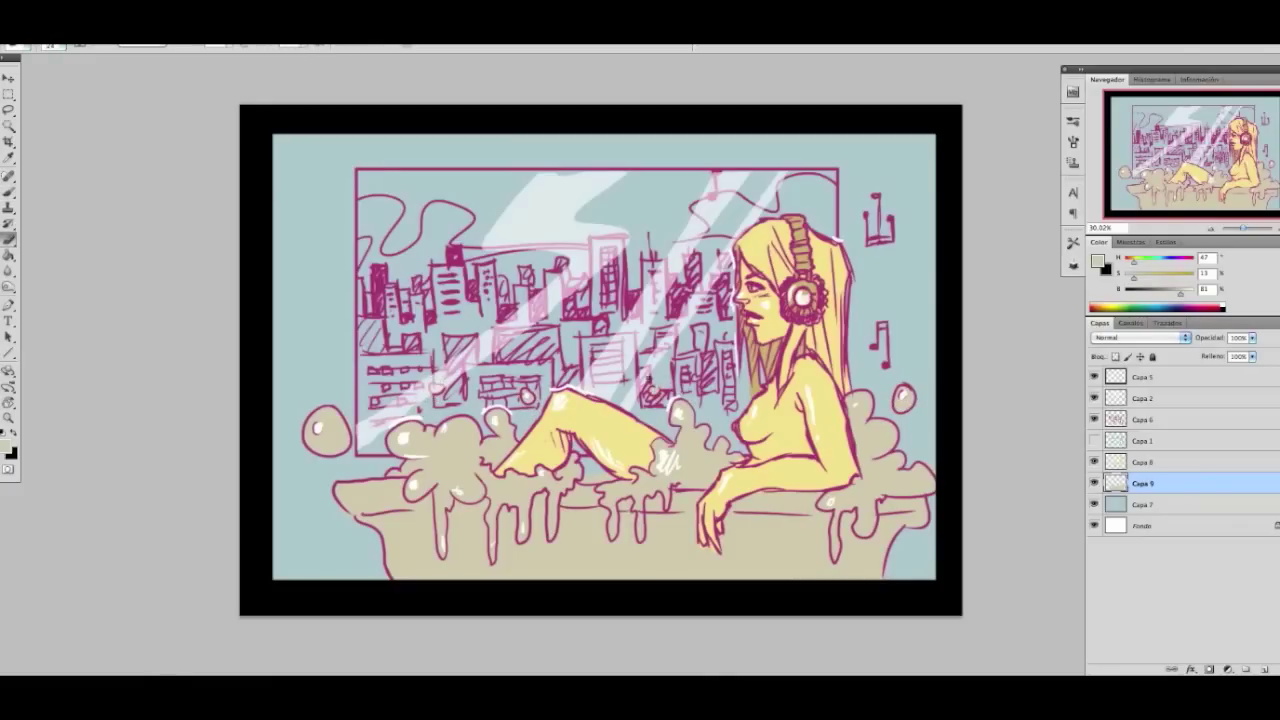
{"action": "left_click_drag", "start_coordinate": [1134, 278], "coordinate": [1129, 281]}
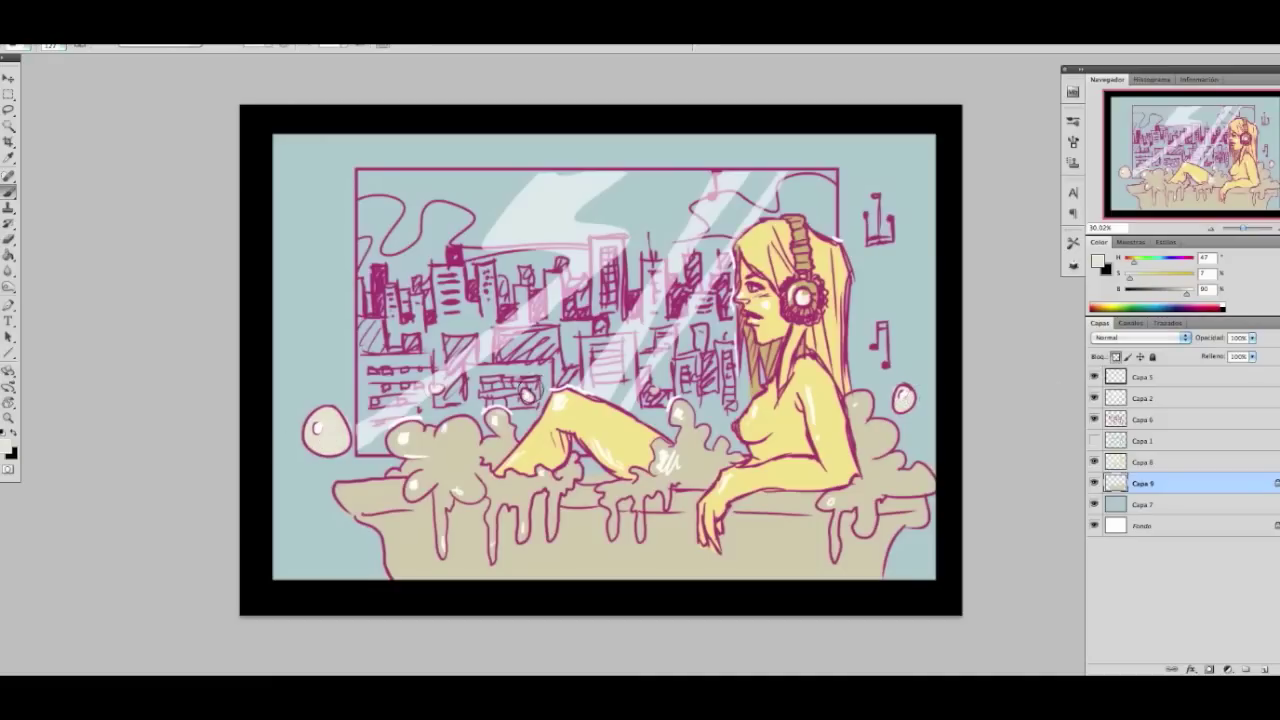
{"action": "mouse_move", "coordinate": [447, 441]}
{"action": "left_mouse_down"}
{"action": "mouse_move", "coordinate": [420, 440]}
{"action": "mouse_move", "coordinate": [420, 470]}
{"action": "mouse_move", "coordinate": [555, 478]}
{"action": "mouse_move", "coordinate": [500, 540]}
{"action": "mouse_move", "coordinate": [440, 540]}
{"action": "left_mouse_up"}
{"action": "left_click_drag", "start_coordinate": [600, 480], "coordinate": [740, 460]}
{"action": "mouse_move", "coordinate": [856, 481]}
{"action": "left_mouse_down"}
{"action": "mouse_move", "coordinate": [850, 560]}
{"action": "mouse_move", "coordinate": [880, 400]}
{"action": "mouse_move", "coordinate": [860, 390]}
{"action": "left_mouse_up"}
{"action": "left_click", "coordinate": [818, 546], "text": "alt"}
With a smaller brush, shade the cream drips darker, including the left drip.
{"action": "right_click", "coordinate": [818, 546]}
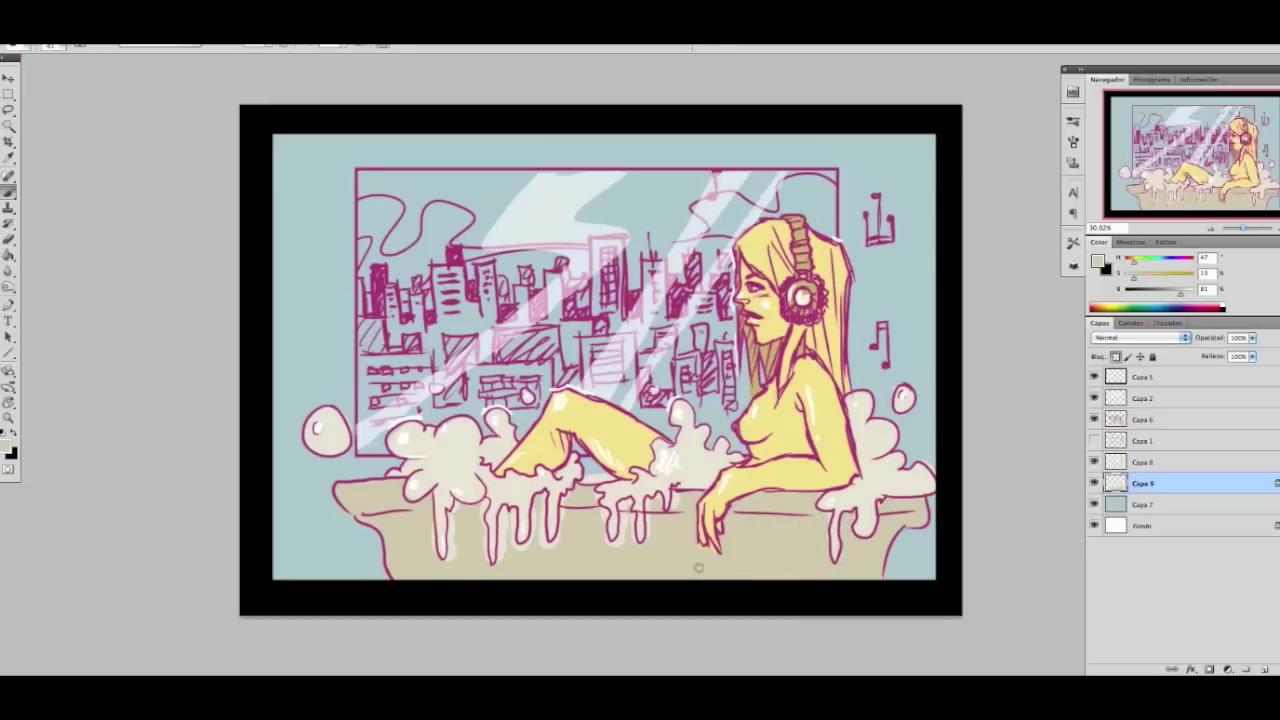
{"action": "left_click_drag", "start_coordinate": [630, 502], "coordinate": [555, 545]}
{"action": "left_click_drag", "start_coordinate": [545, 495], "coordinate": [515, 550]}
{"action": "left_click_drag", "start_coordinate": [505, 505], "coordinate": [500, 560]}
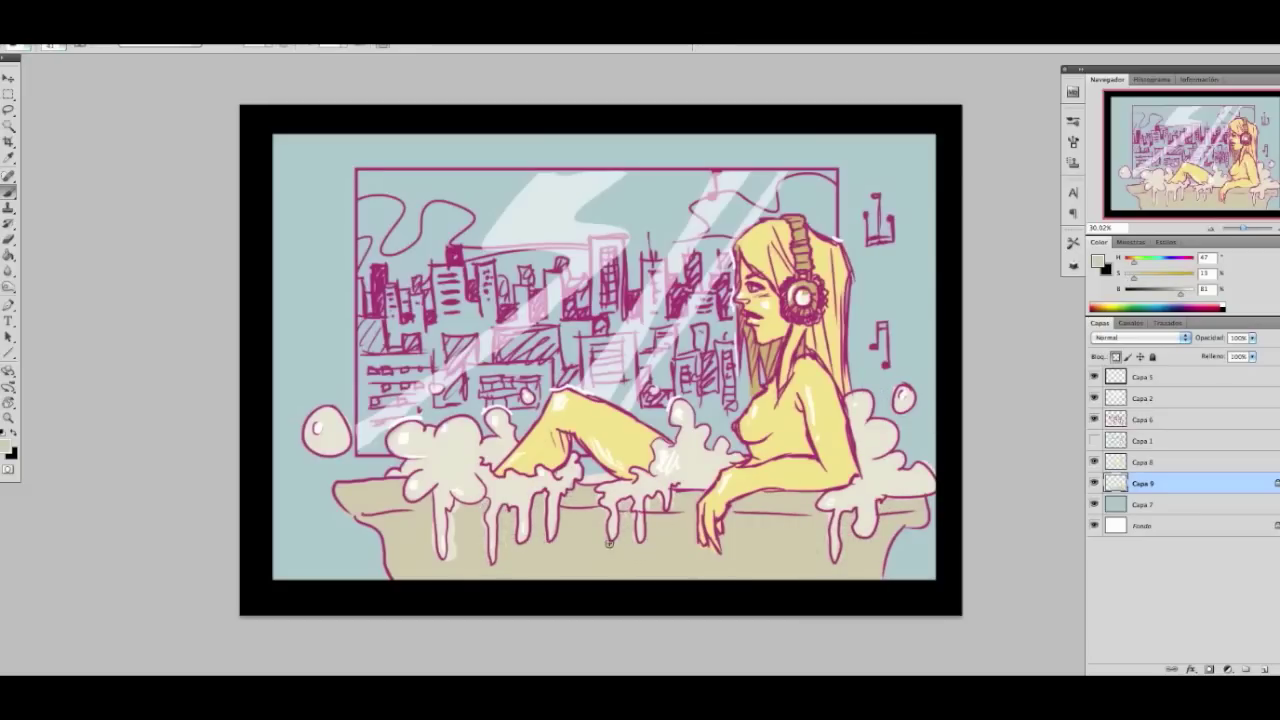
{"action": "left_click_drag", "start_coordinate": [454, 505], "coordinate": [447, 531]}
Sample a colour from the painting and select the blue background layer Capa 7.
{"action": "left_click", "coordinate": [8, 238]}
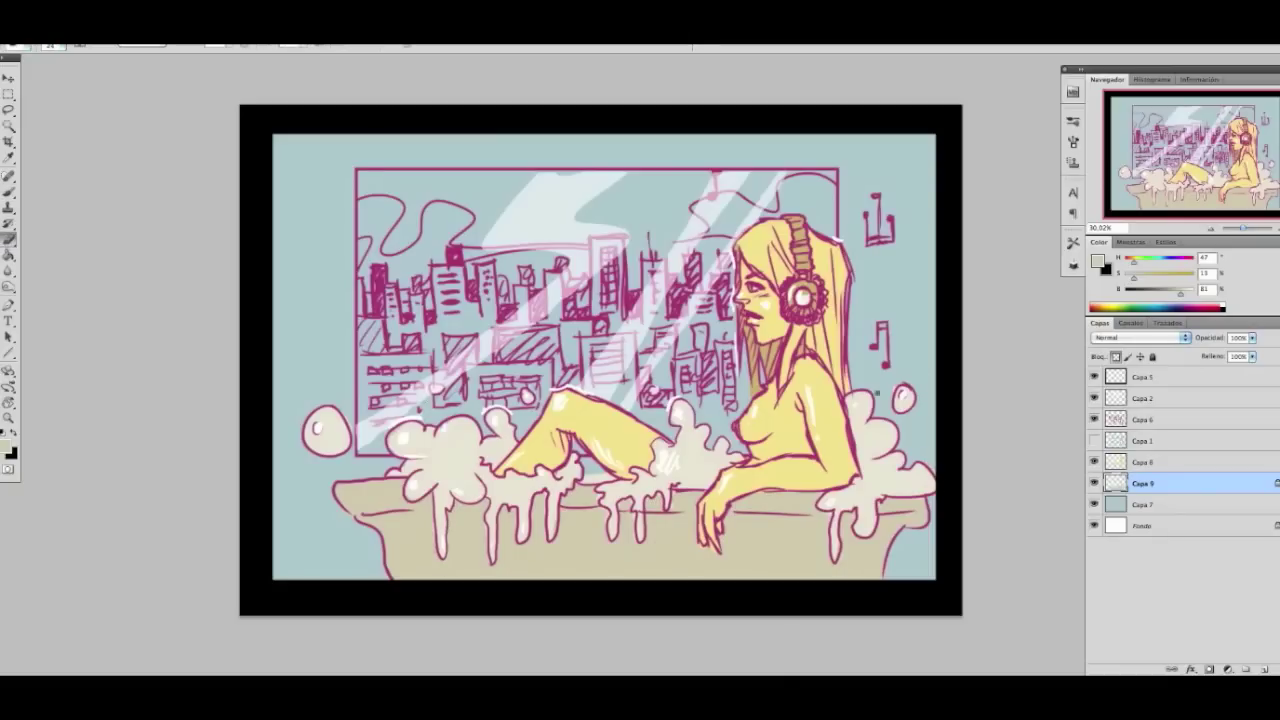
{"action": "key", "text": "i"}
{"action": "left_click", "coordinate": [577, 474]}
{"action": "key", "text": "b"}
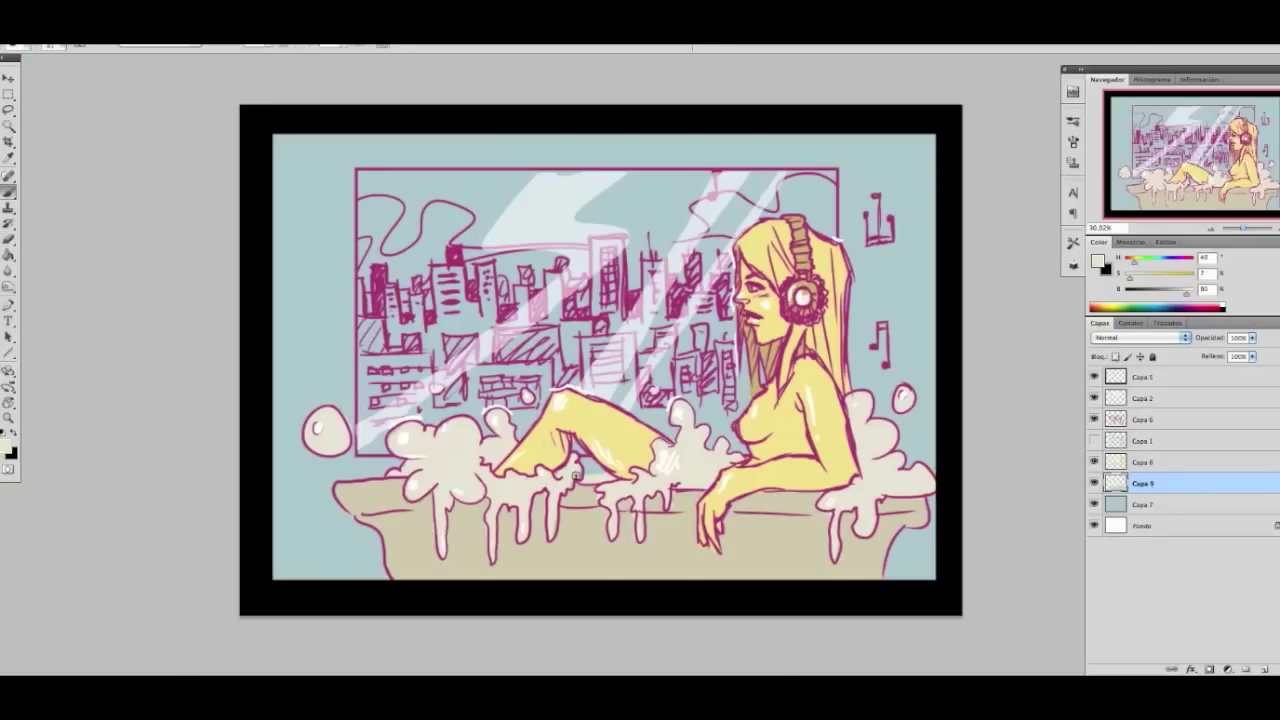
{"action": "left_click", "coordinate": [100, 40]}
{"action": "left_click", "coordinate": [166, 183]}
{"action": "left_click", "coordinate": [1203, 504]}
Sample the light blue and fill a new layer below Capa 7 with it.
{"action": "key", "text": "i"}
{"action": "left_click", "coordinate": [910, 250]}
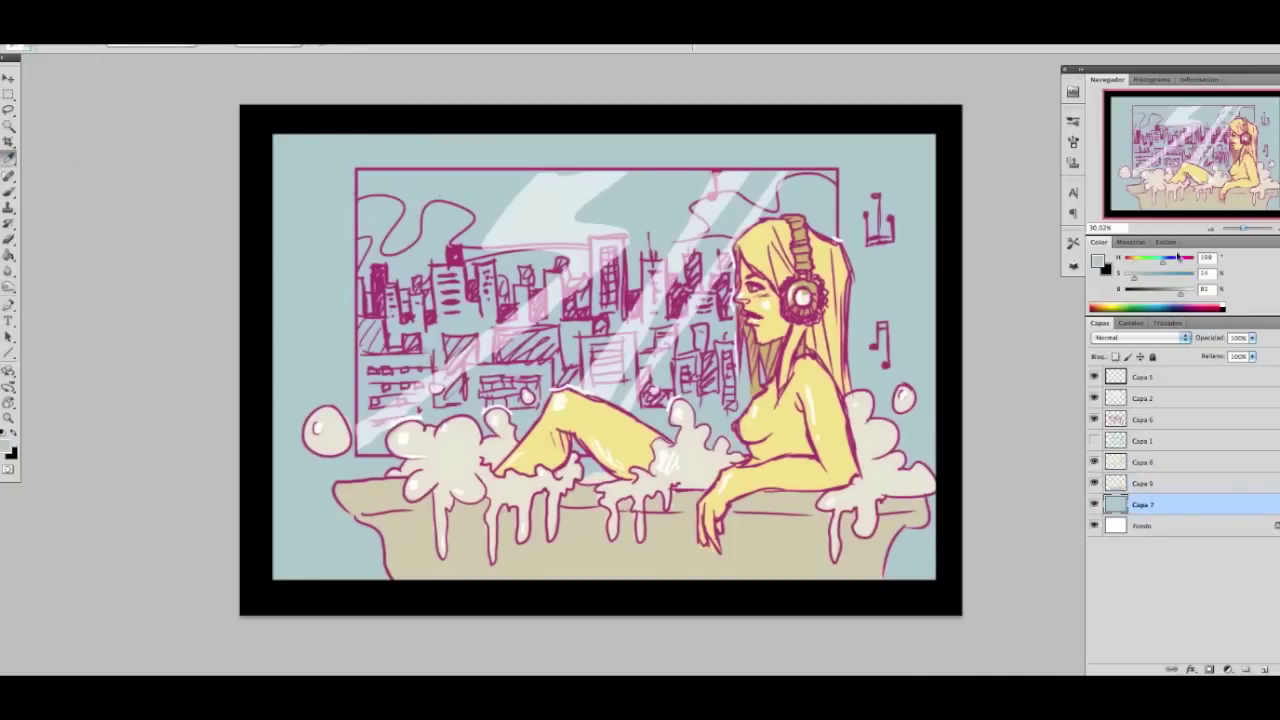
{"action": "left_click", "coordinate": [1264, 669], "text": "ctrl"}
{"action": "key", "text": "g"}
{"action": "left_click", "coordinate": [517, 214]}
Select the window rectangle on Capa 7 and delete it to expose bright blue.
{"action": "left_click", "coordinate": [1179, 506]}
{"action": "key", "text": "m"}
{"action": "left_click_drag", "start_coordinate": [354, 170], "coordinate": [838, 455]}
{"action": "key", "text": "Delete"}
{"action": "left_click", "coordinate": [1193, 526]}
Add a Gradient Overlay and set its first stop to deep blue 2c83ac.
{"action": "double_click", "coordinate": [1145, 526]}
{"action": "left_click", "coordinate": [1030, 262]}
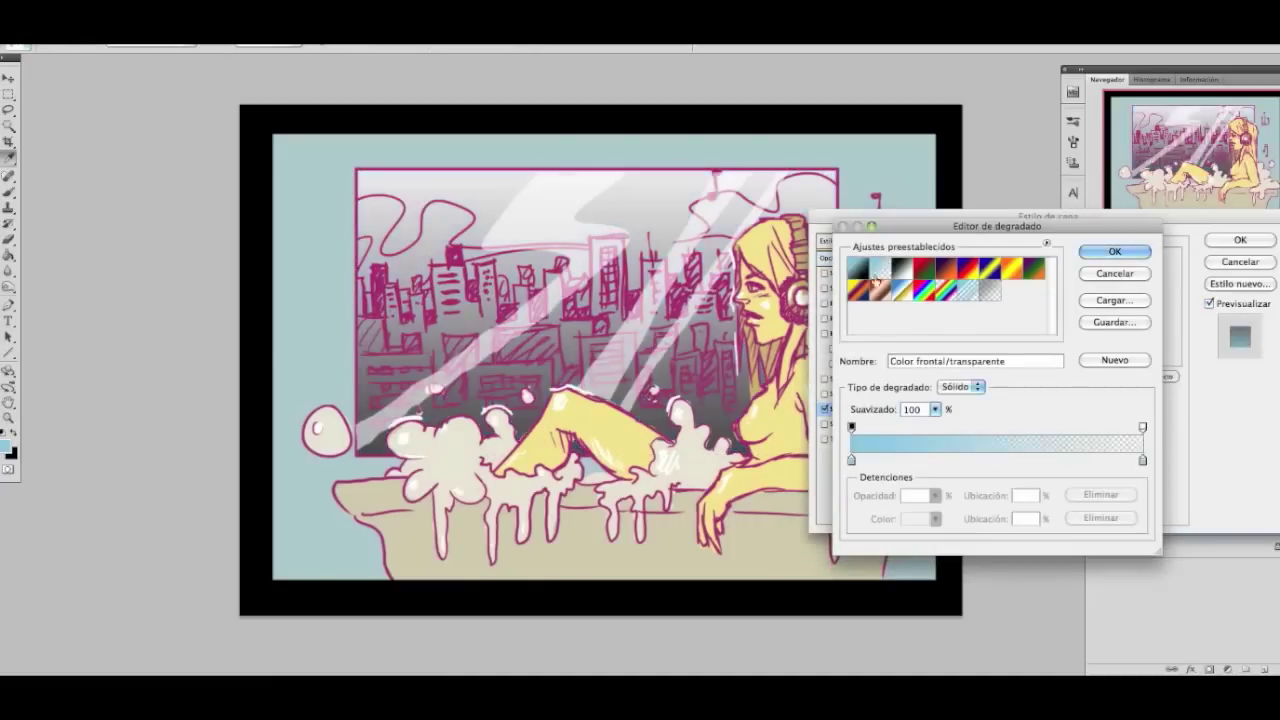
{"action": "left_click", "coordinate": [873, 286]}
{"action": "double_click", "coordinate": [1143, 459]}
{"action": "left_click", "coordinate": [1085, 270]}
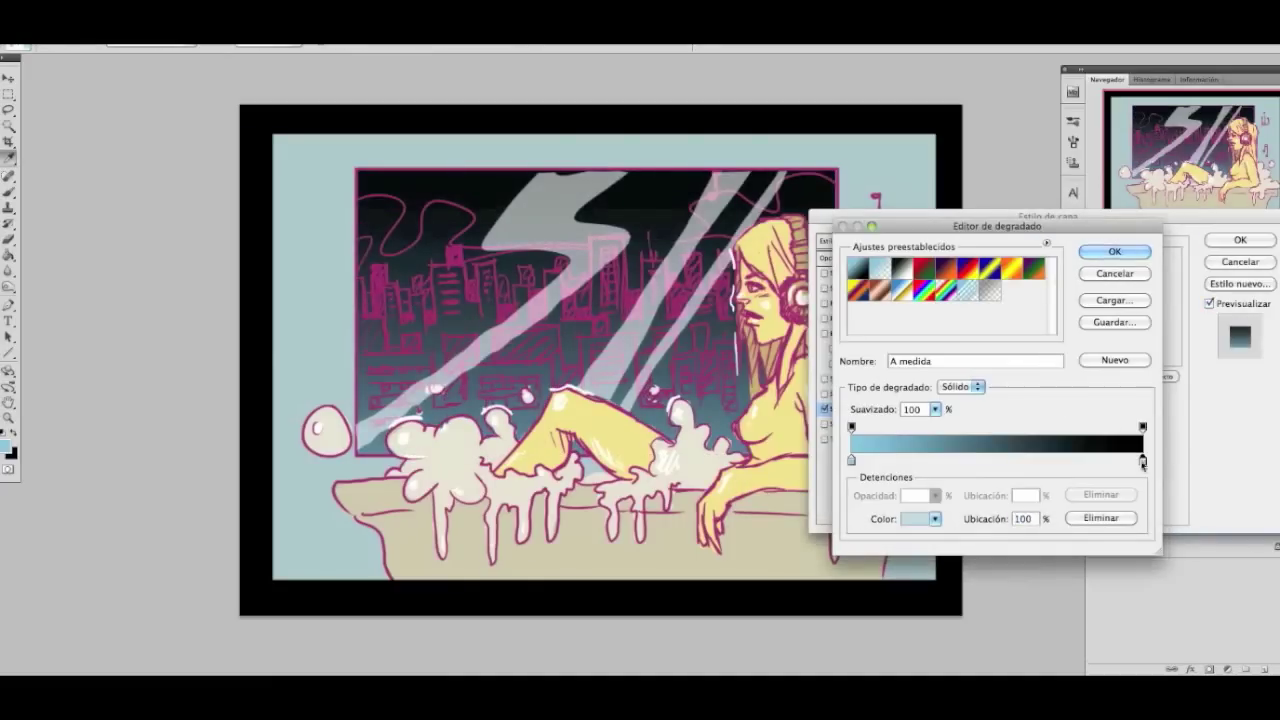
{"action": "double_click", "coordinate": [849, 459]}
{"action": "left_click", "coordinate": [818, 302]}
{"action": "left_click_drag", "start_coordinate": [818, 302], "coordinate": [877, 325]}
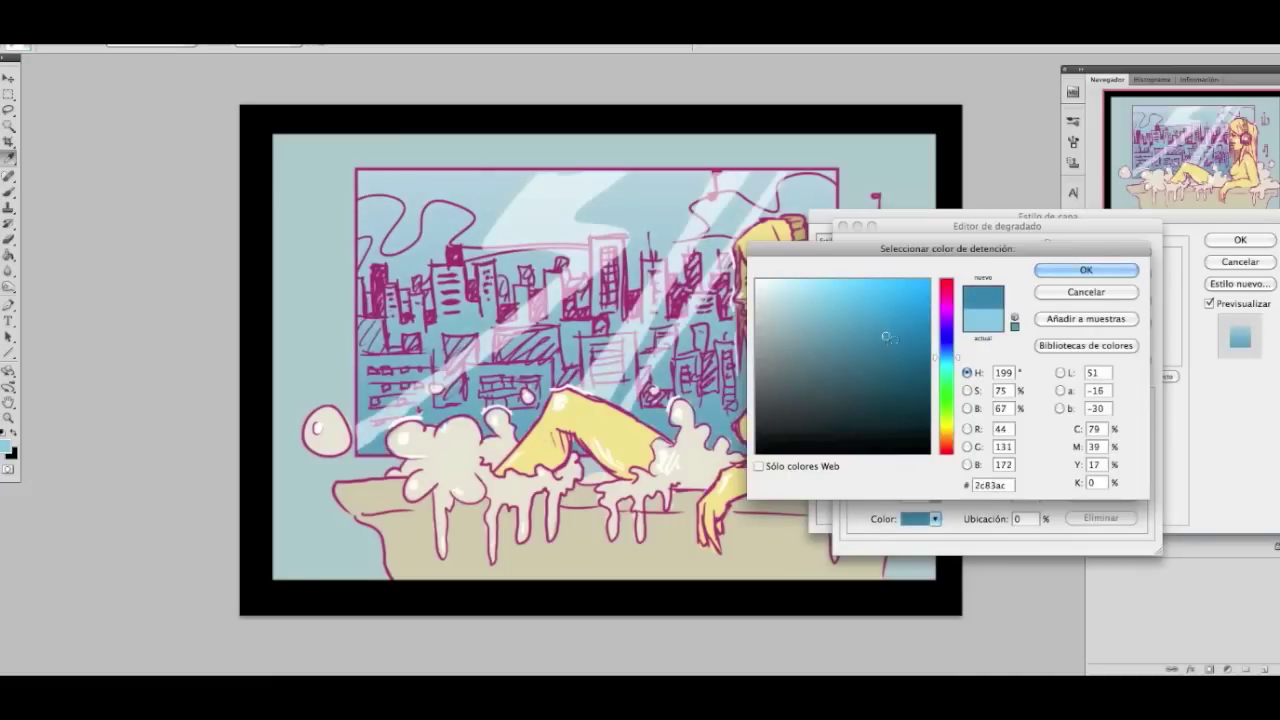
Set the end stop to pale blue, tick Invertir, and apply the overlay.
{"action": "left_click", "coordinate": [1085, 270]}
{"action": "double_click", "coordinate": [1143, 459]}
{"action": "left_click", "coordinate": [774, 283]}
{"action": "left_click", "coordinate": [1085, 270]}
{"action": "left_click", "coordinate": [1120, 248]}
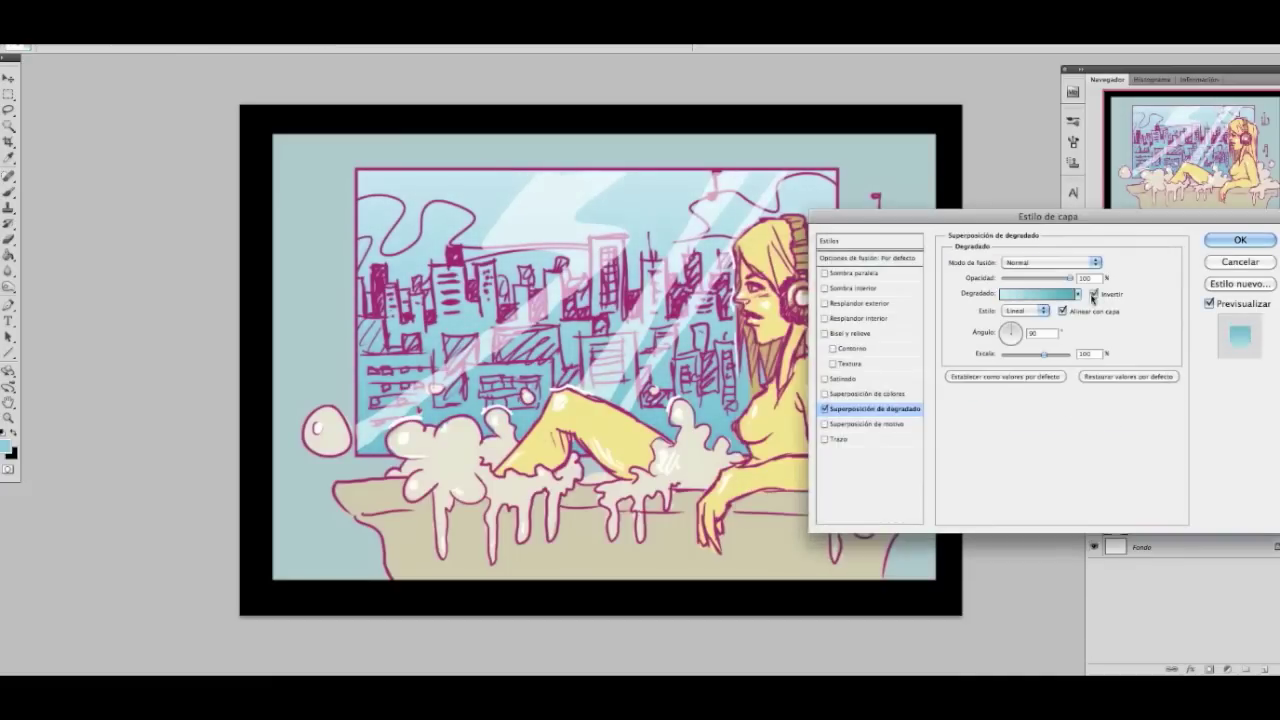
{"action": "left_click_drag", "start_coordinate": [1045, 358], "coordinate": [1057, 356]}
{"action": "left_click", "coordinate": [1240, 240]}
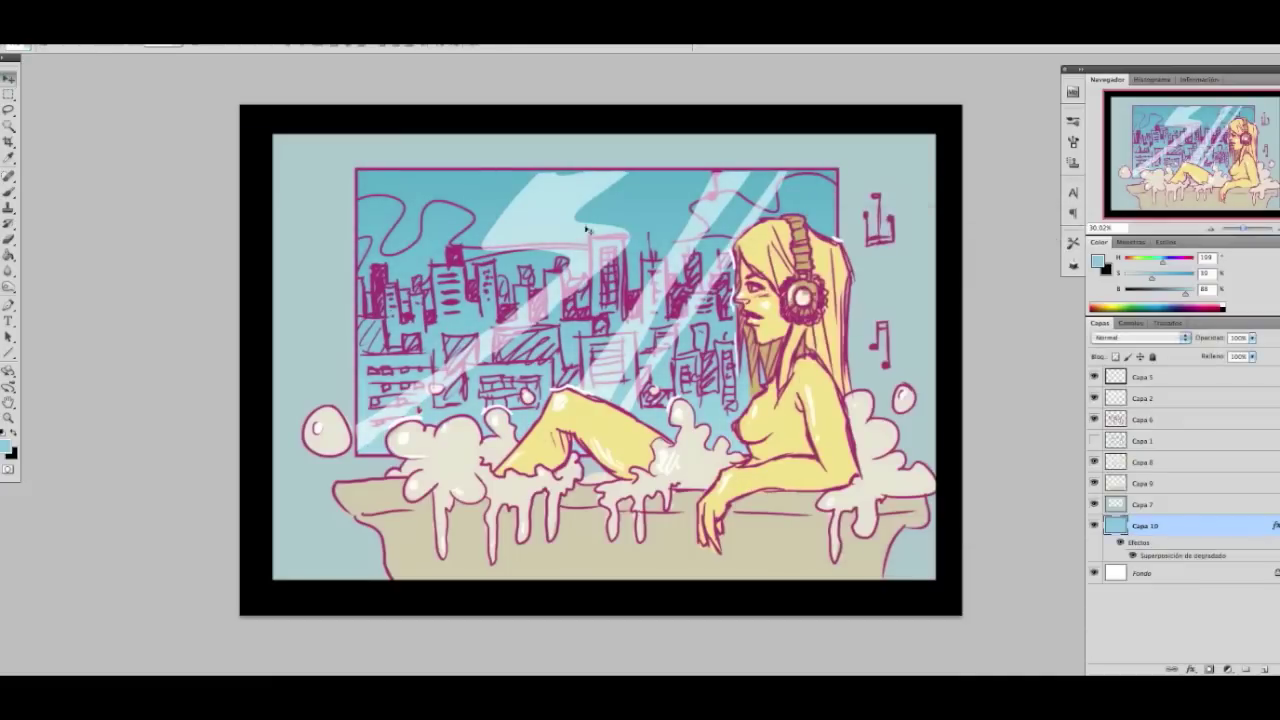
Lasso the cloud shapes at the window top, fill them white, and deselect.
{"action": "key", "text": "l"}
{"action": "left_click", "coordinate": [1275, 526]}
{"action": "left_click_drag", "start_coordinate": [358, 192], "coordinate": [358, 238]}
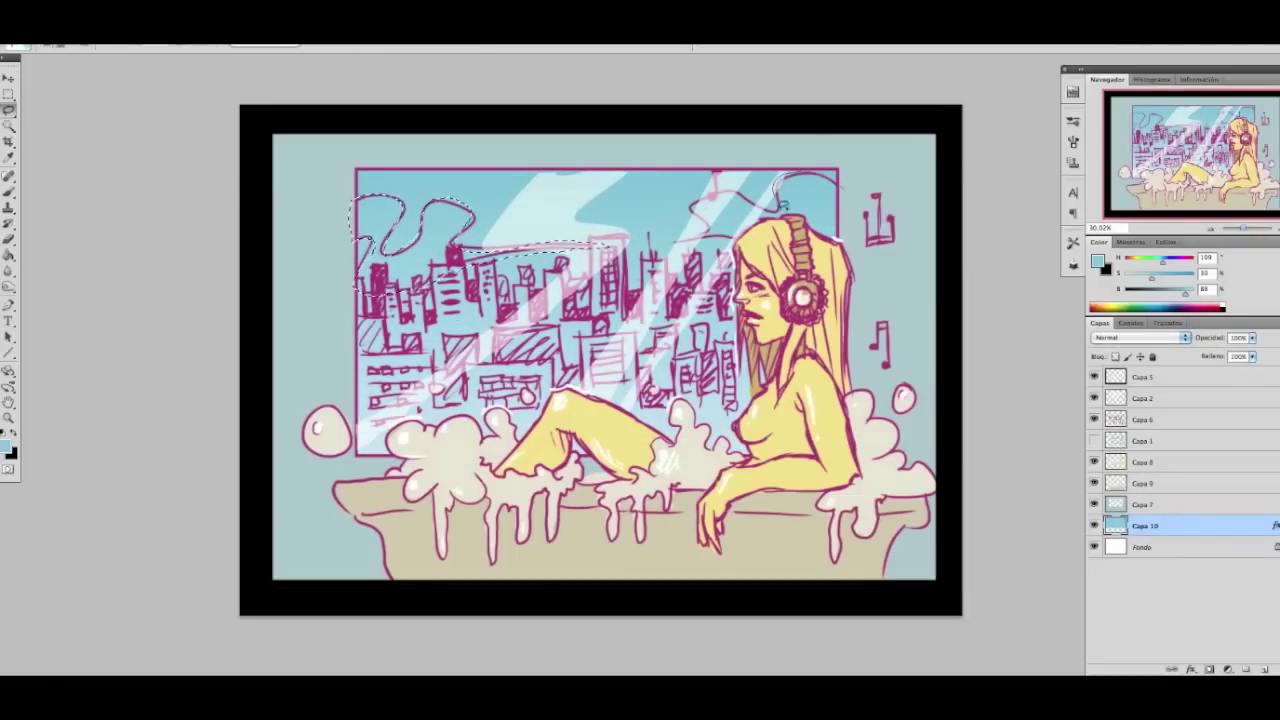
{"action": "key", "text": "alt+BackSpace"}
{"action": "key", "text": "ctrl+d"}
Touch up a small spot in the skyline with the brush.
{"action": "key", "text": "b"}
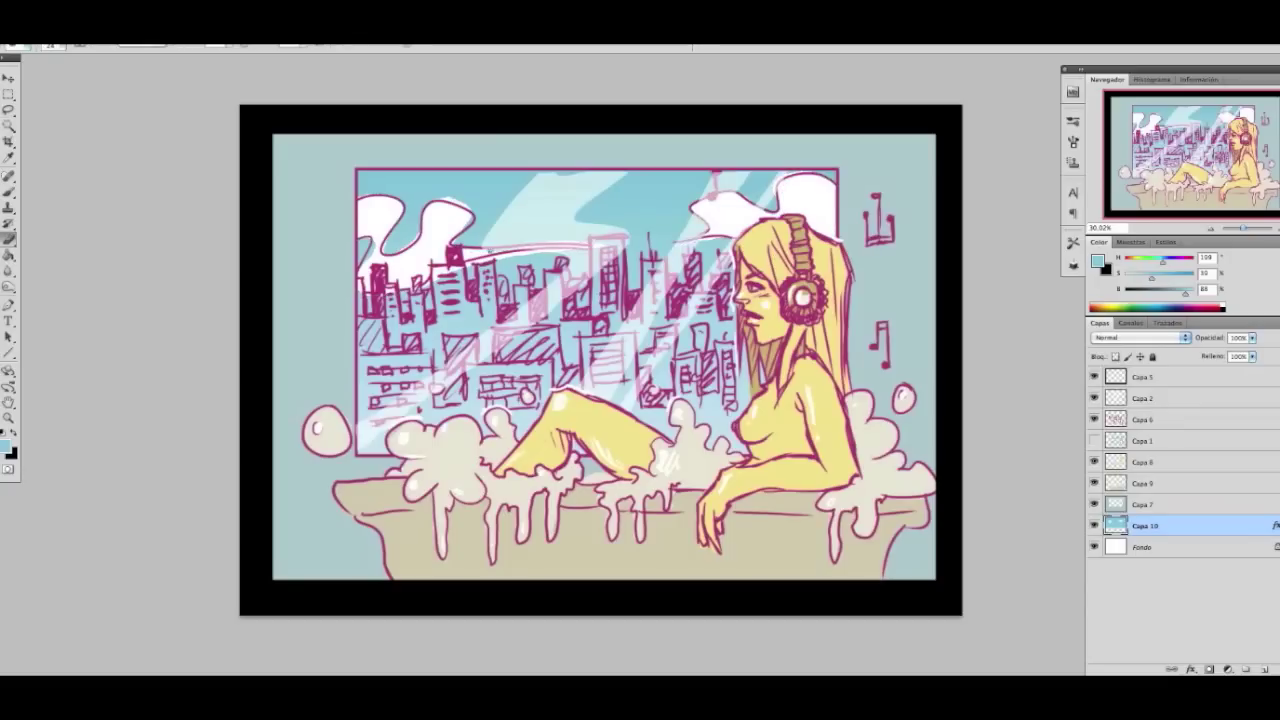
{"action": "key", "text": "b"}
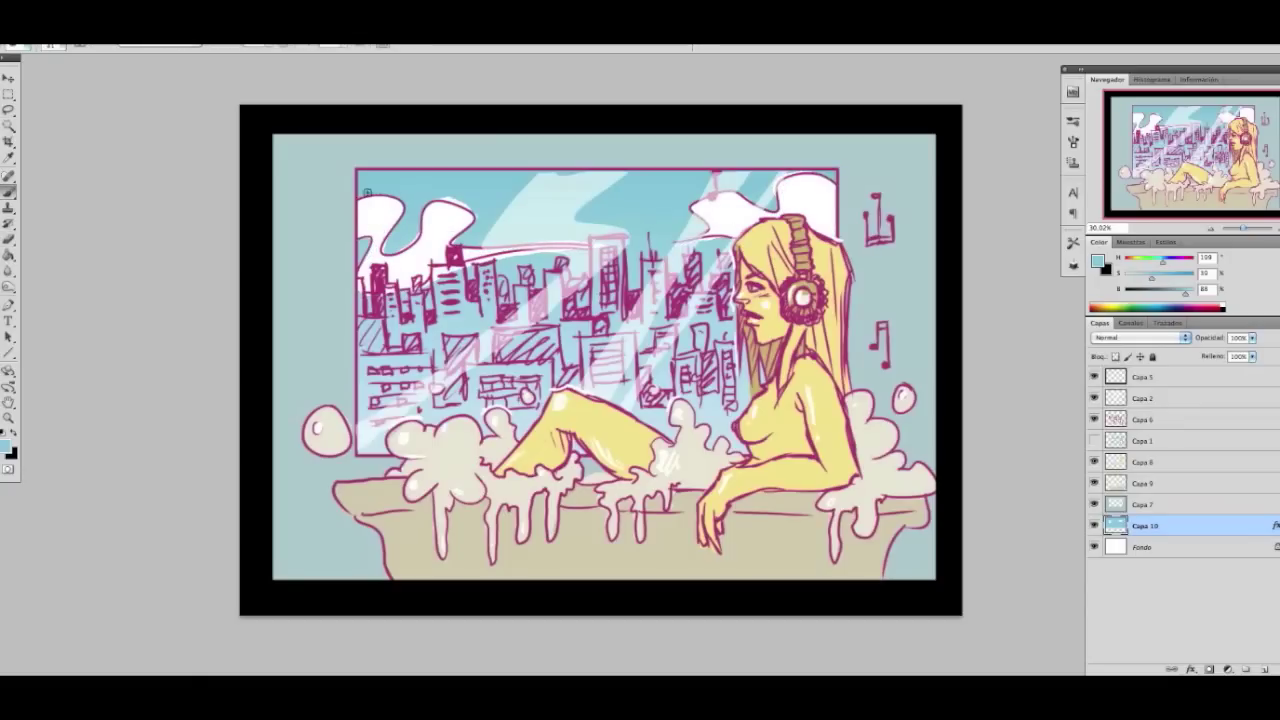
{"action": "key", "text": "e"}
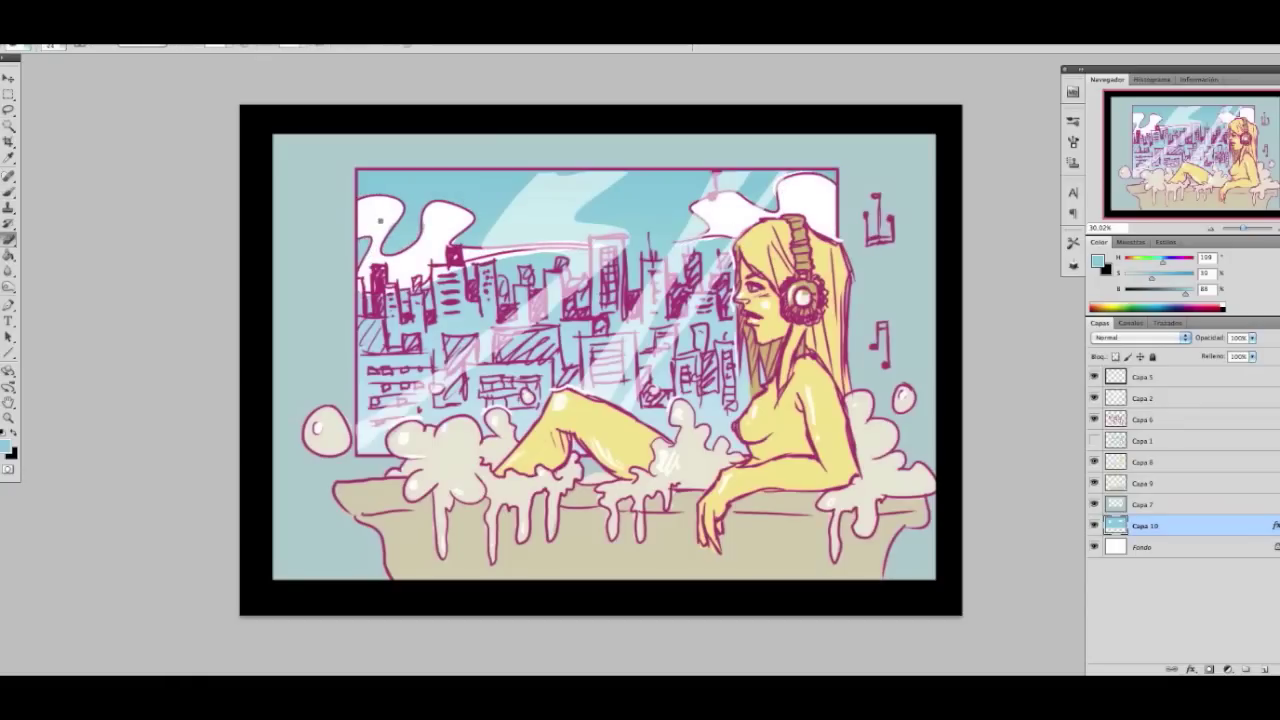
{"action": "key", "text": "b"}
{"action": "left_click_drag", "start_coordinate": [470, 258], "coordinate": [525, 254]}
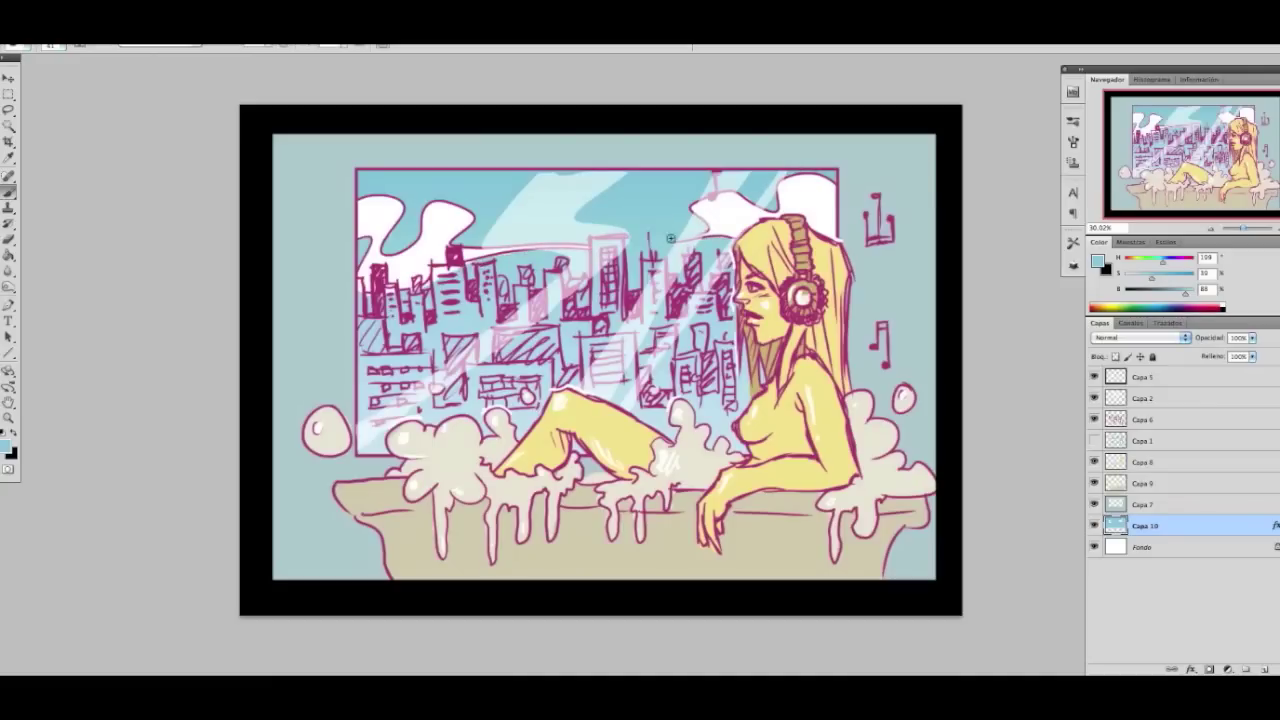
On Capa 2, paint a white line along the window's top edge.
{"action": "left_click", "coordinate": [1160, 398]}
{"action": "key", "text": "d"}
{"action": "key", "text": "x"}
{"action": "left_click_drag", "start_coordinate": [541, 173], "coordinate": [625, 173]}
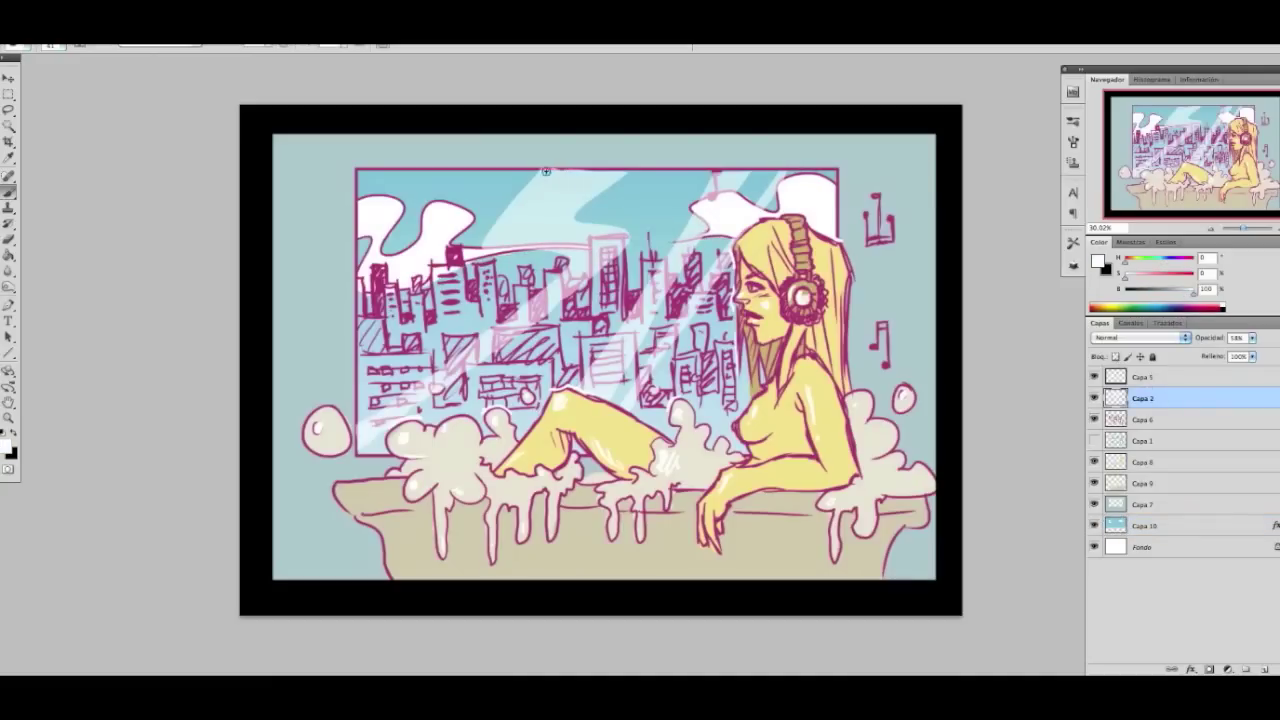
On a new layer above the sky, lasso the city buildings and fill them dark magenta.
{"action": "key", "text": "e"}
{"action": "left_click", "coordinate": [1251, 338]}
{"action": "left_click", "coordinate": [1198, 525]}
{"action": "left_click", "coordinate": [1264, 668]}
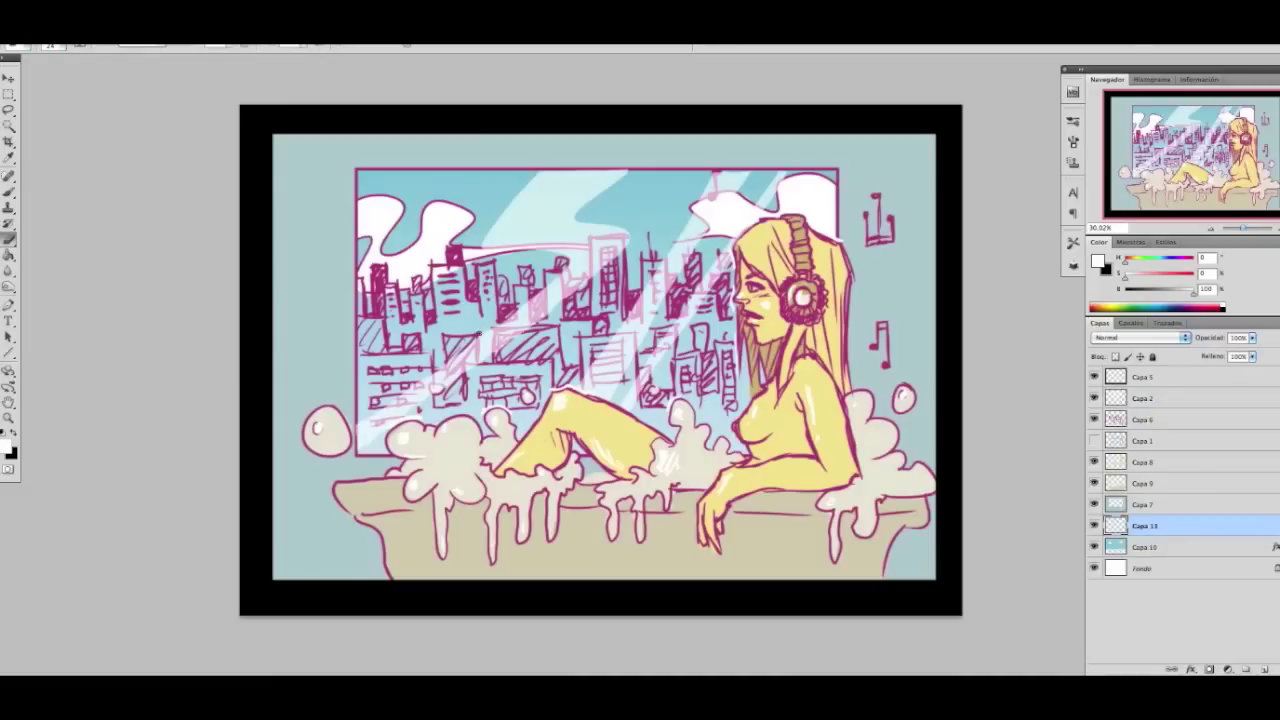
{"action": "key", "text": "l"}
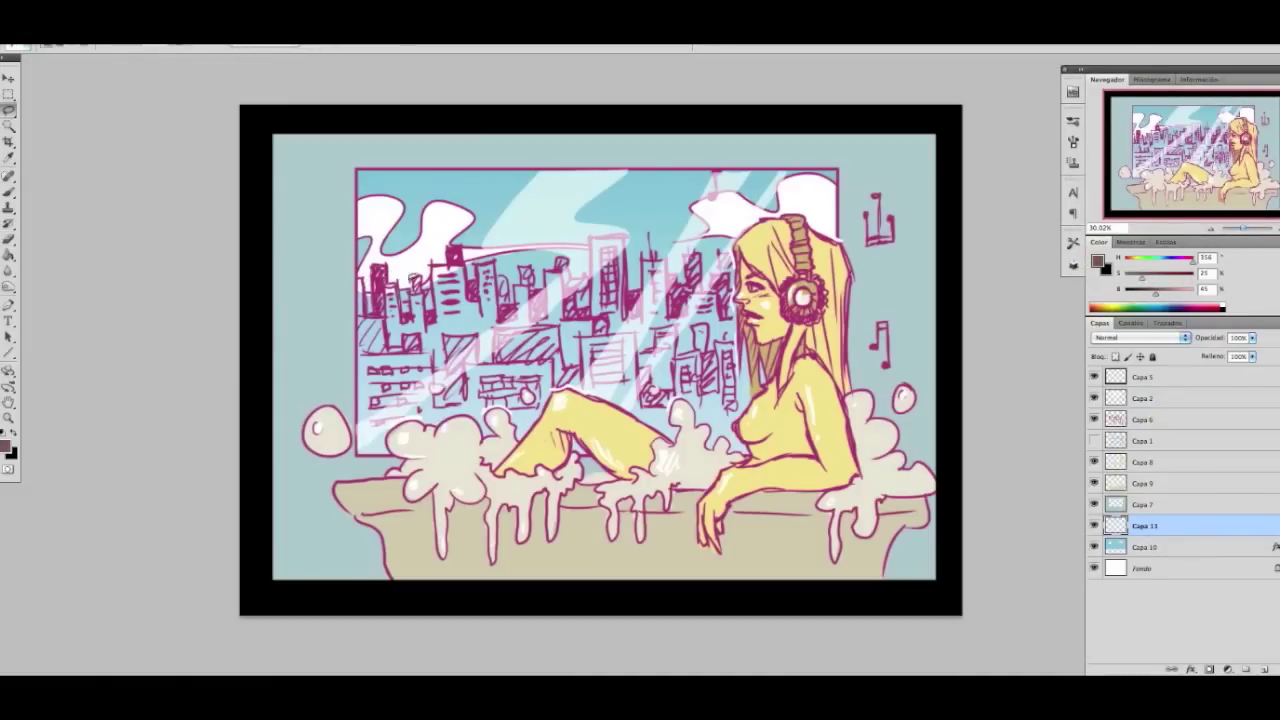
{"action": "mouse_move", "coordinate": [565, 255]}
{"action": "left_mouse_down"}
{"action": "mouse_move", "coordinate": [627, 232]}
{"action": "mouse_move", "coordinate": [345, 282]}
{"action": "left_mouse_up"}
{"action": "key", "text": "g"}
{"action": "left_click", "coordinate": [478, 330]}
Darken the building fill with Brillo/contraste twice and adjust the layer opacity.
{"action": "left_click", "coordinate": [1252, 338]}
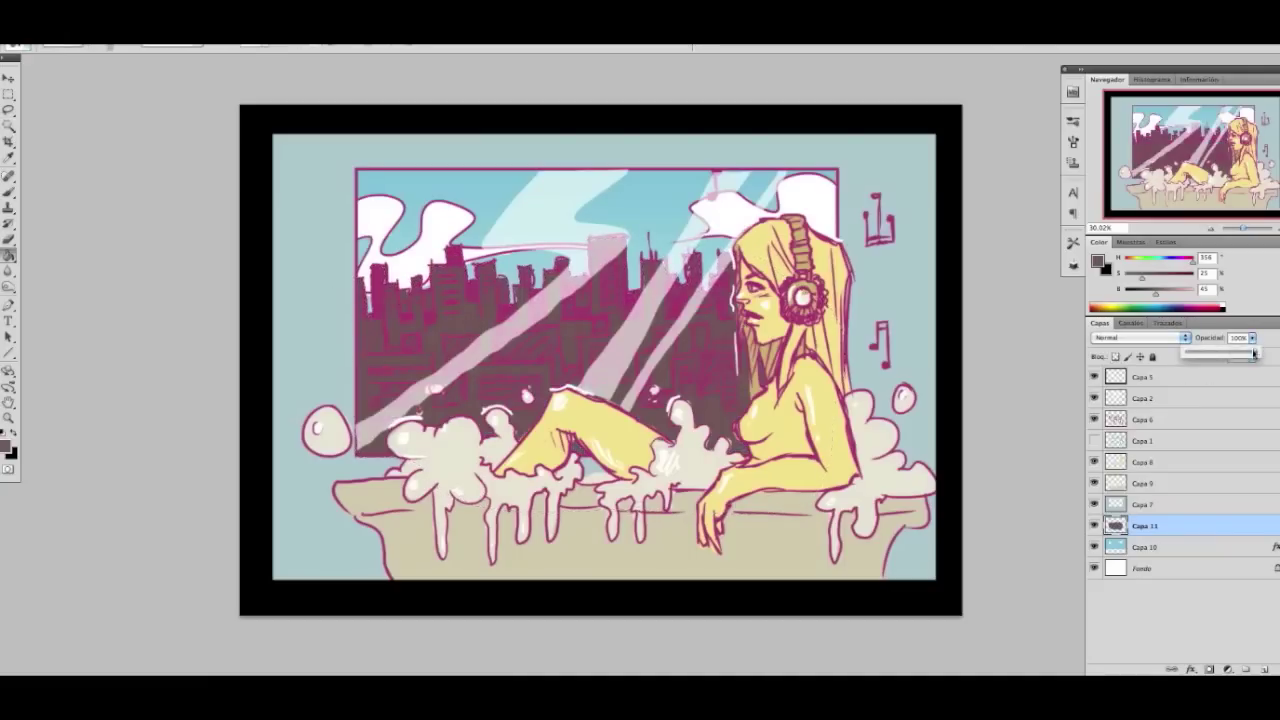
{"action": "left_click_drag", "start_coordinate": [1250, 352], "coordinate": [1220, 355]}
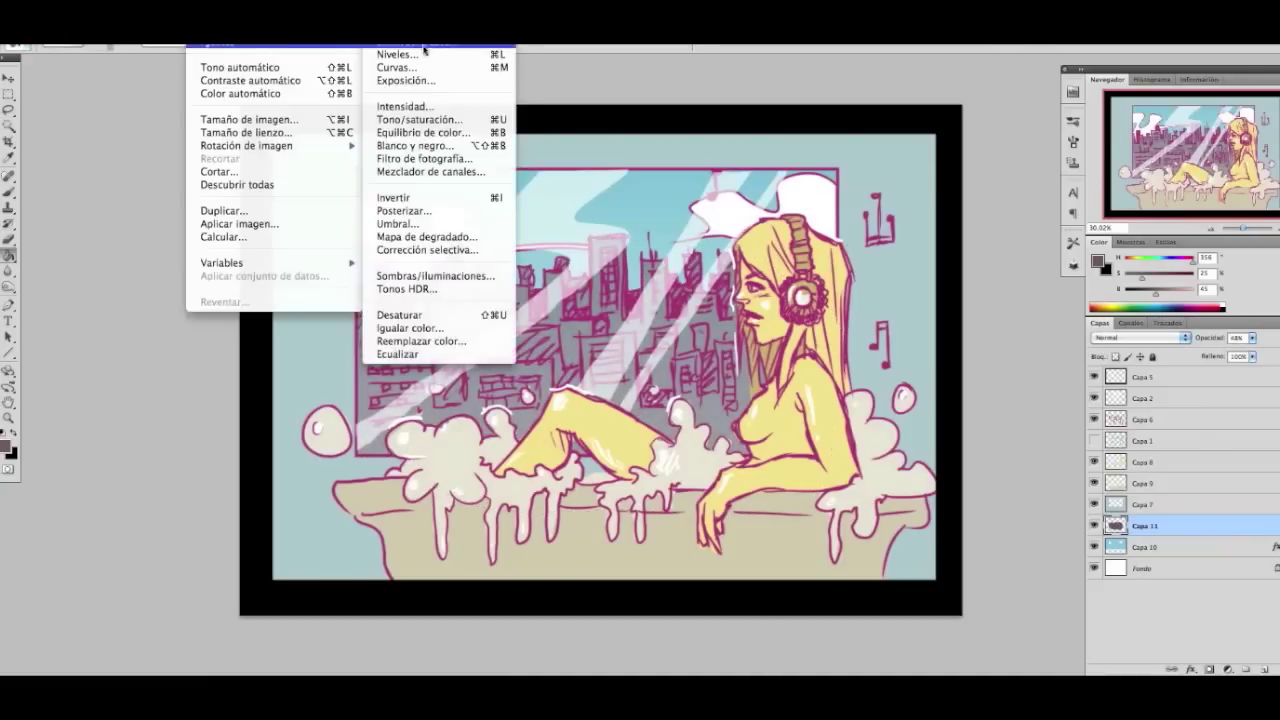
{"action": "left_click", "coordinate": [460, 49]}
{"action": "mouse_move", "coordinate": [729, 412]}
{"action": "left_mouse_down"}
{"action": "mouse_move", "coordinate": [650, 385]}
{"action": "mouse_move", "coordinate": [715, 383]}
{"action": "left_mouse_up"}
{"action": "left_click", "coordinate": [828, 368]}
{"action": "left_click", "coordinate": [205, 30]}
{"action": "left_click", "coordinate": [400, 30]}
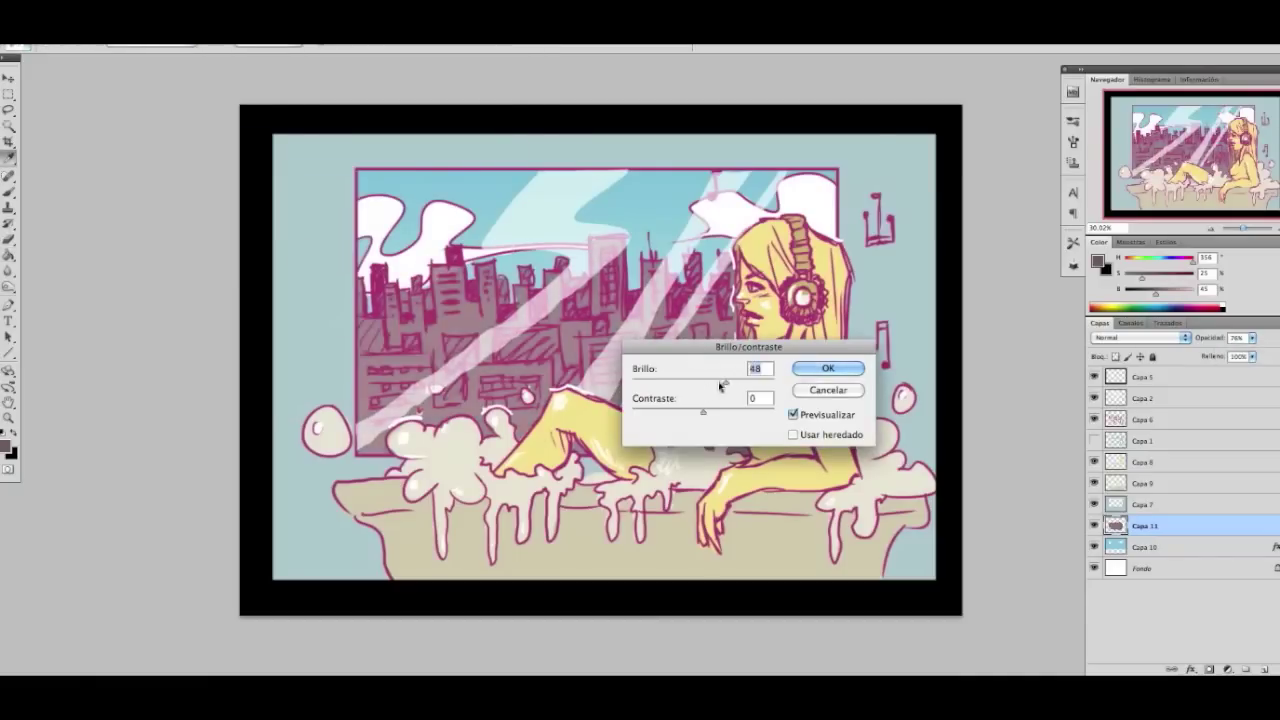
{"action": "left_click", "coordinate": [828, 368]}
{"action": "left_click", "coordinate": [1252, 338]}
{"action": "left_click_drag", "start_coordinate": [1156, 290], "coordinate": [1157, 297]}
Brush dark shading onto the right-hand and lower buildings behind the bubbles.
{"action": "key", "text": "b"}
{"action": "mouse_move", "coordinate": [412, 356]}
{"action": "left_mouse_down"}
{"action": "mouse_move", "coordinate": [358, 380]}
{"action": "mouse_move", "coordinate": [438, 420]}
{"action": "mouse_move", "coordinate": [490, 420]}
{"action": "mouse_move", "coordinate": [483, 372]}
{"action": "left_mouse_up"}
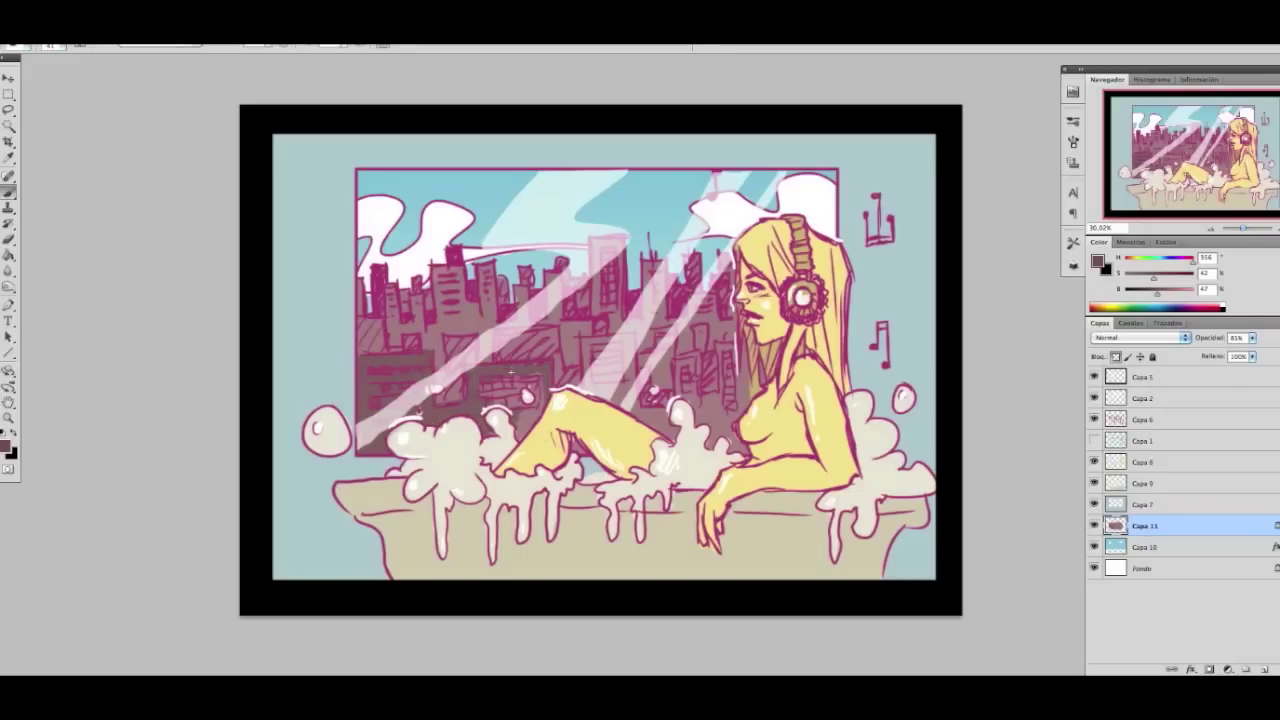
{"action": "mouse_move", "coordinate": [585, 376]}
{"action": "left_mouse_down"}
{"action": "mouse_move", "coordinate": [612, 336]}
{"action": "mouse_move", "coordinate": [588, 352]}
{"action": "mouse_move", "coordinate": [630, 405]}
{"action": "mouse_move", "coordinate": [710, 420]}
{"action": "mouse_move", "coordinate": [745, 452]}
{"action": "left_mouse_up"}
{"action": "mouse_move", "coordinate": [680, 396]}
{"action": "left_mouse_down"}
{"action": "mouse_move", "coordinate": [682, 354]}
{"action": "mouse_move", "coordinate": [725, 405]}
{"action": "left_mouse_up"}
{"action": "mouse_move", "coordinate": [706, 340]}
{"action": "left_mouse_down"}
{"action": "mouse_move", "coordinate": [762, 402]}
{"action": "mouse_move", "coordinate": [735, 444]}
{"action": "left_mouse_up"}
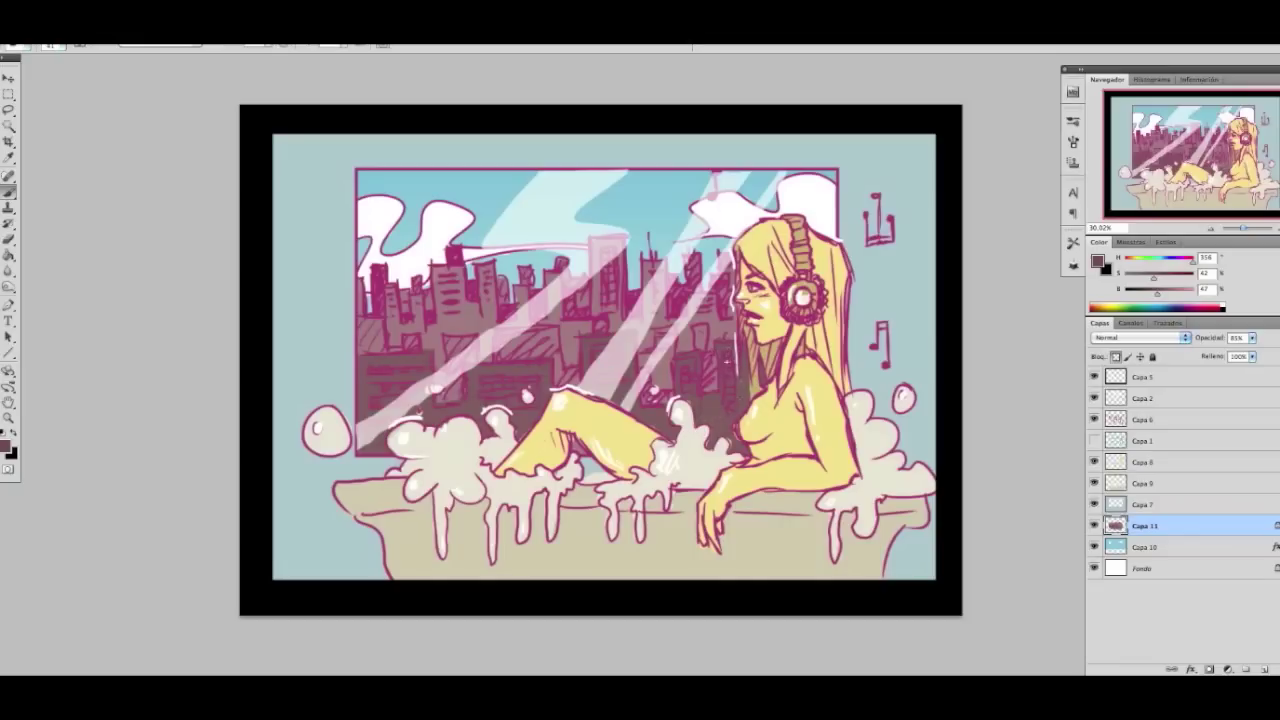
Shade the left and central buildings darker and set the layer opacity to 65%.
{"action": "left_click_drag", "start_coordinate": [1153, 292], "coordinate": [1141, 292]}
{"action": "mouse_move", "coordinate": [360, 318]}
{"action": "left_mouse_down"}
{"action": "mouse_move", "coordinate": [382, 350]}
{"action": "mouse_move", "coordinate": [372, 346]}
{"action": "mouse_move", "coordinate": [407, 342]}
{"action": "mouse_move", "coordinate": [460, 402]}
{"action": "mouse_move", "coordinate": [472, 338]}
{"action": "mouse_move", "coordinate": [558, 328]}
{"action": "mouse_move", "coordinate": [586, 394]}
{"action": "left_mouse_up"}
{"action": "mouse_move", "coordinate": [596, 332]}
{"action": "left_mouse_down"}
{"action": "mouse_move", "coordinate": [658, 360]}
{"action": "mouse_move", "coordinate": [668, 402]}
{"action": "mouse_move", "coordinate": [666, 326]}
{"action": "mouse_move", "coordinate": [700, 330]}
{"action": "mouse_move", "coordinate": [706, 390]}
{"action": "left_mouse_up"}
{"action": "mouse_move", "coordinate": [1251, 338]}
{"action": "left_mouse_down"}
{"action": "mouse_move", "coordinate": [1248, 355]}
{"action": "mouse_move", "coordinate": [1226, 352]}
{"action": "left_mouse_up"}
{"action": "left_click", "coordinate": [521, 382], "text": "alt"}
{"action": "mouse_move", "coordinate": [372, 272]}
{"action": "left_mouse_down"}
{"action": "mouse_move", "coordinate": [430, 300]}
{"action": "mouse_move", "coordinate": [528, 280]}
{"action": "left_mouse_up"}
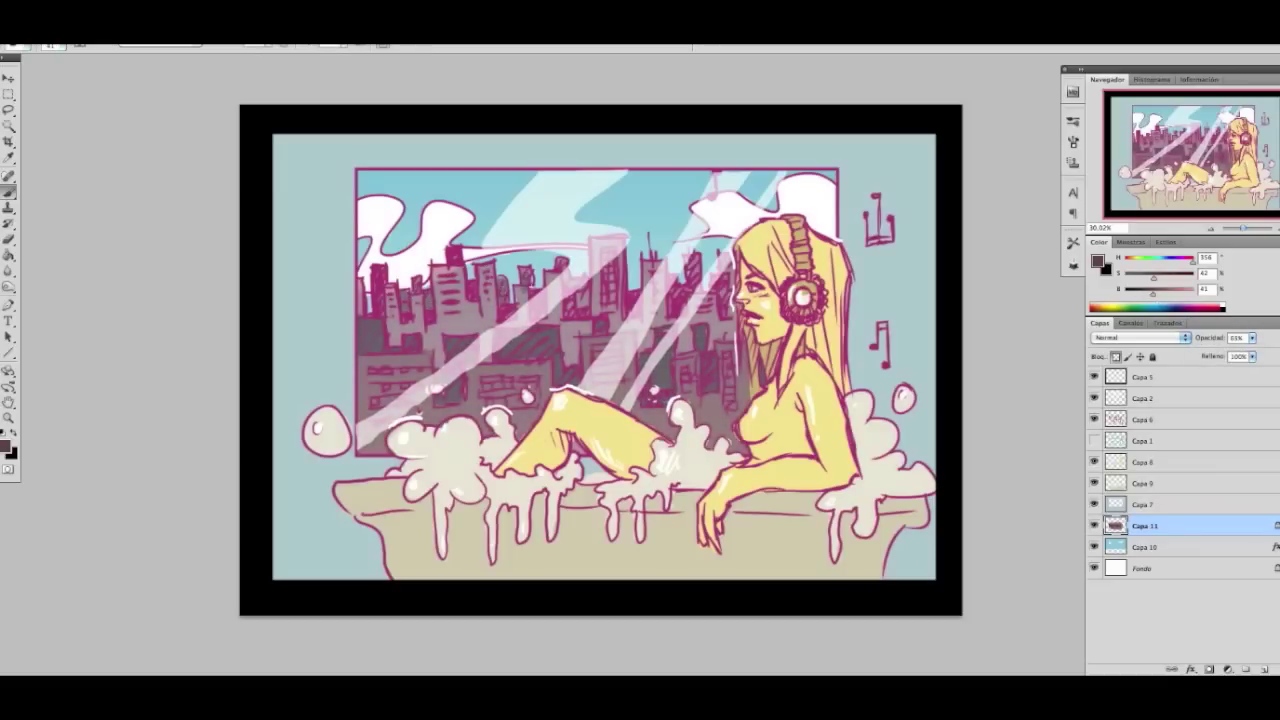
Lower Capa 2's opacity and apply a 2 px Desenfoque gaussiano to the light streaks.
{"action": "left_click", "coordinate": [1190, 398]}
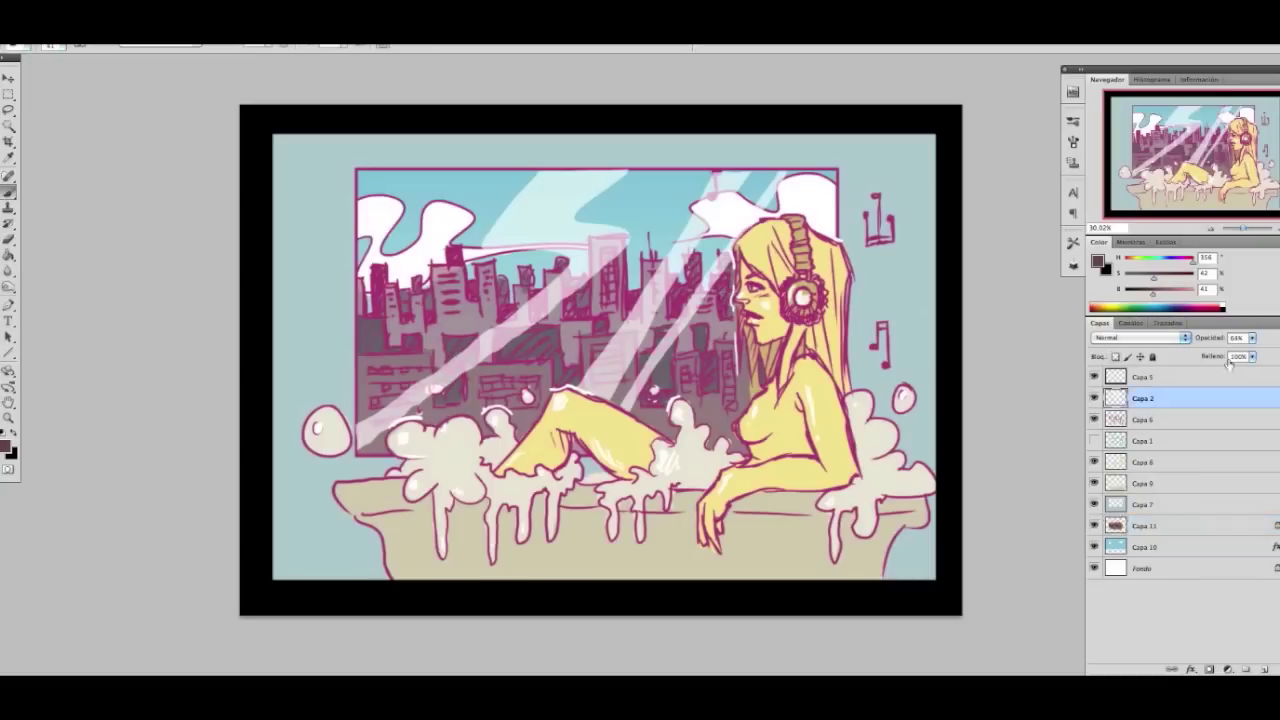
{"action": "left_click_drag", "start_coordinate": [1251, 338], "coordinate": [1240, 352]}
{"action": "left_click", "coordinate": [340, 38]}
{"action": "left_click", "coordinate": [580, 285]}
{"action": "left_click_drag", "start_coordinate": [720, 472], "coordinate": [730, 477]}
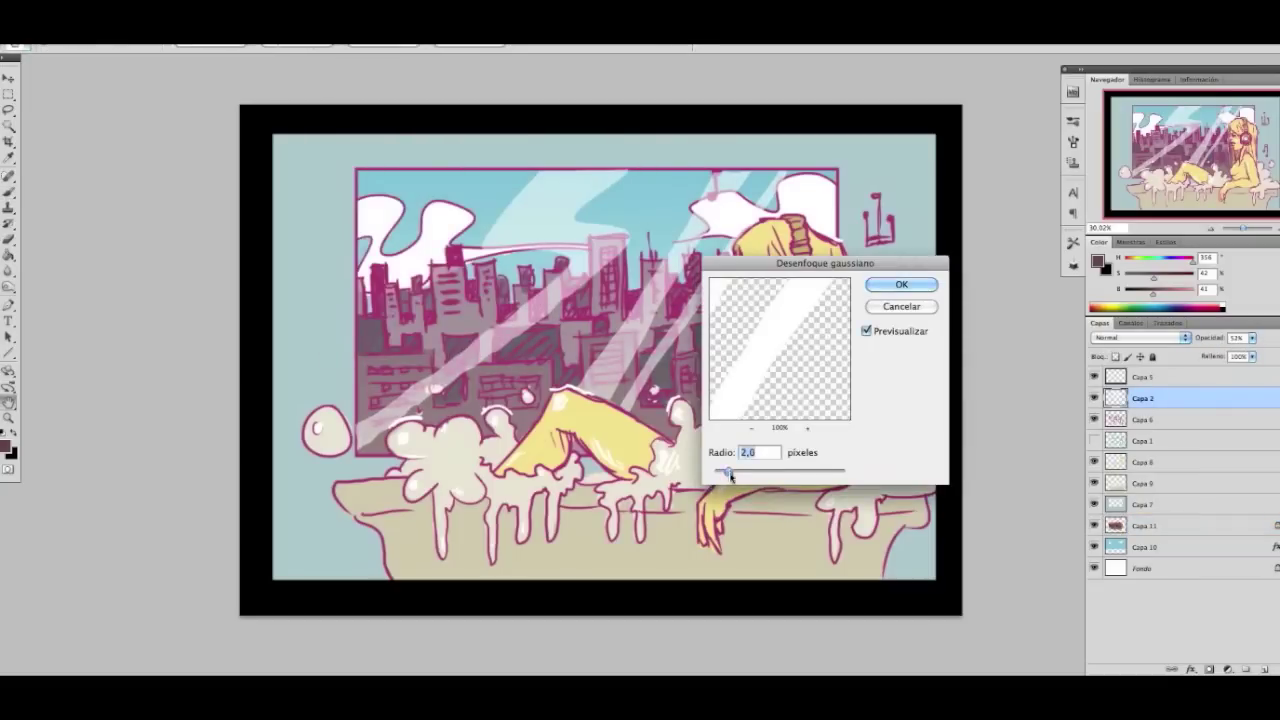
{"action": "key", "text": "Return"}
Darken the pink sketch lines on Capa 6 with Brillo/contraste.
{"action": "left_click", "coordinate": [1142, 419]}
{"action": "left_click", "coordinate": [205, 38]}
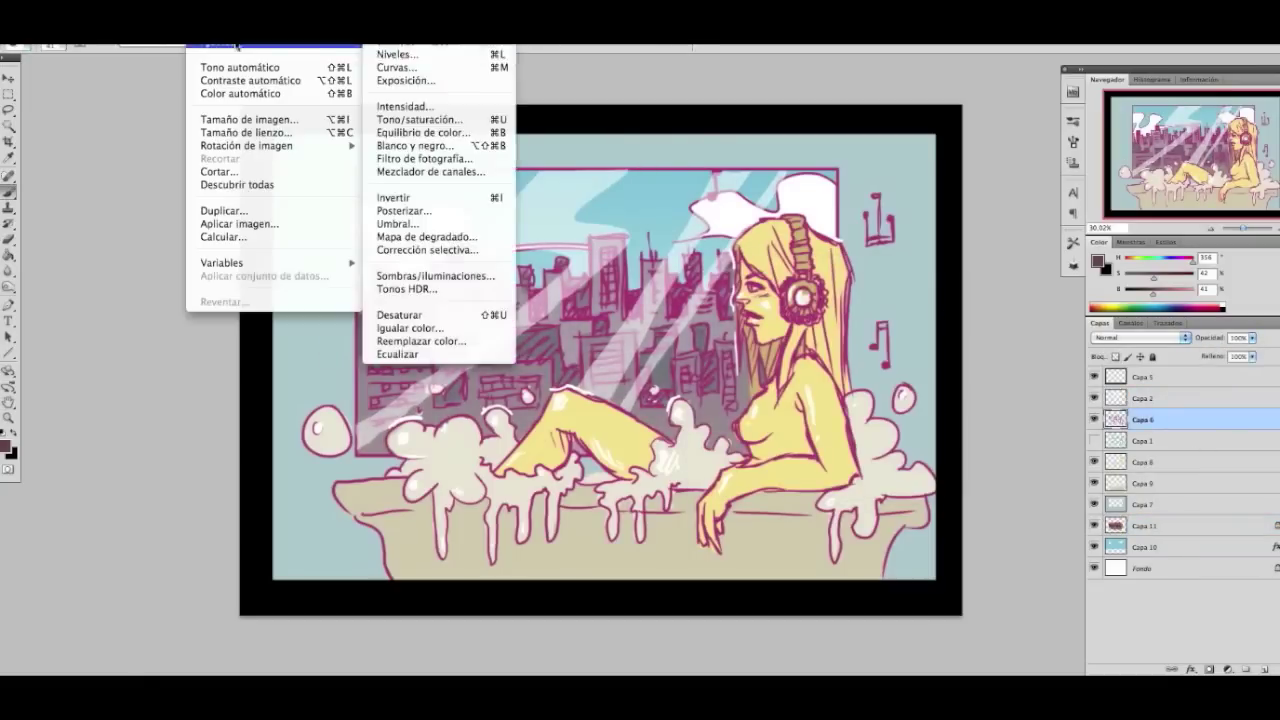
{"action": "left_click", "coordinate": [400, 42]}
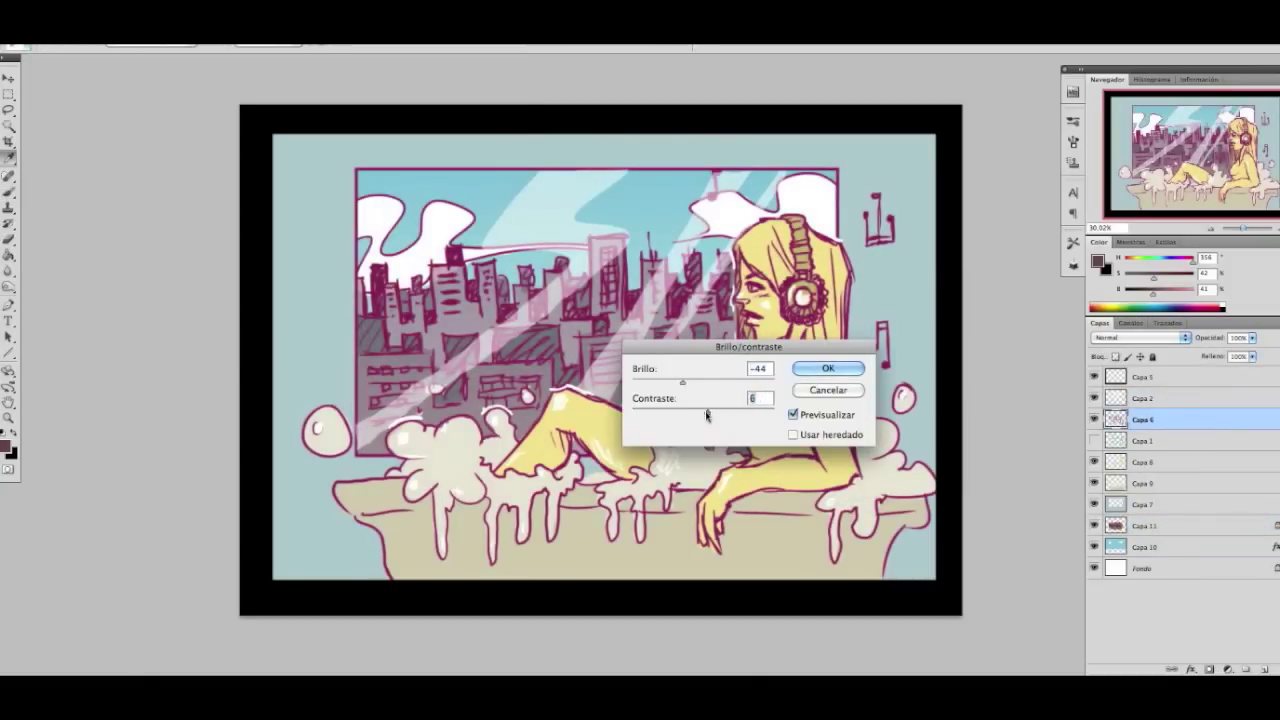
{"action": "key", "text": "Return"}
Stroke a white border around the whole canvas on the top layer Capa 5.
{"action": "key", "text": "alt+period"}
{"action": "key", "text": "d"}
{"action": "key", "text": "ctrl+a"}
{"action": "left_click", "coordinate": [176, 38]}
{"action": "left_click", "coordinate": [190, 285]}
{"action": "key", "text": "Return"}
{"action": "key", "text": "ctrl+d"}
Sign the bottom-right corner of the picture on a new layer.
{"action": "right_click", "coordinate": [918, 470]}
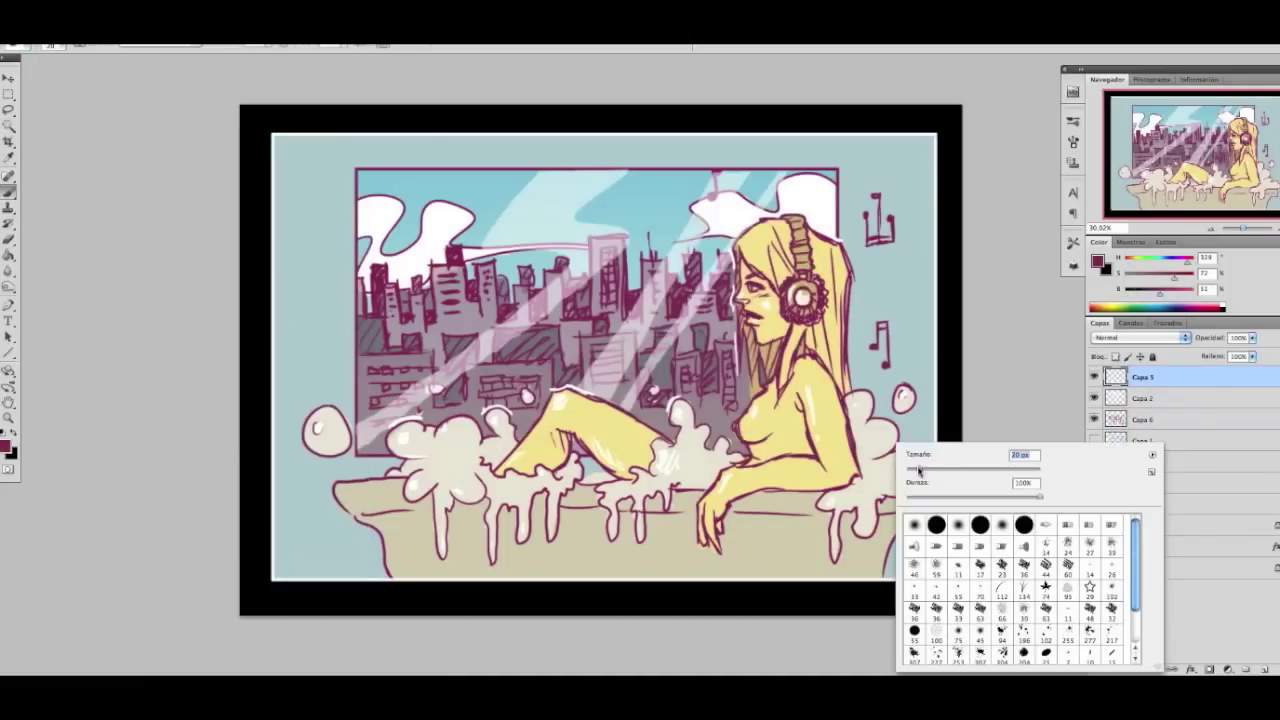
{"action": "left_click", "coordinate": [1265, 670]}
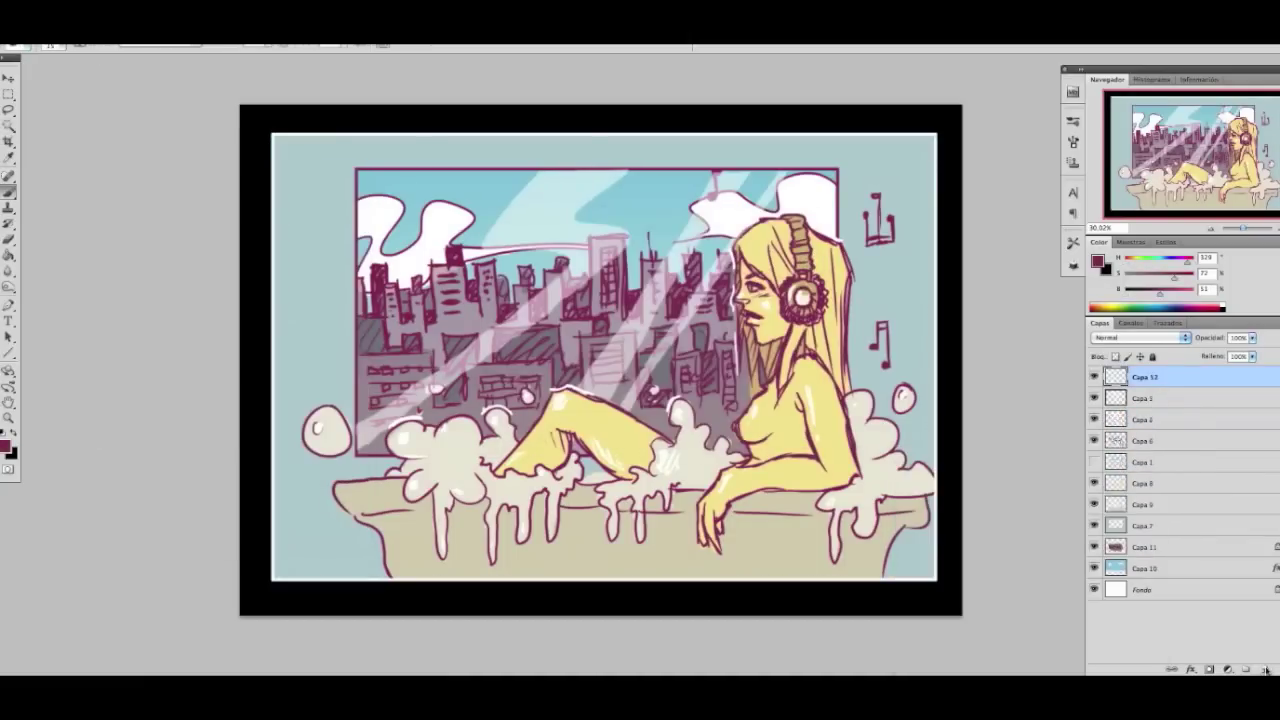
{"action": "left_click_drag", "start_coordinate": [906, 568], "coordinate": [925, 561]}
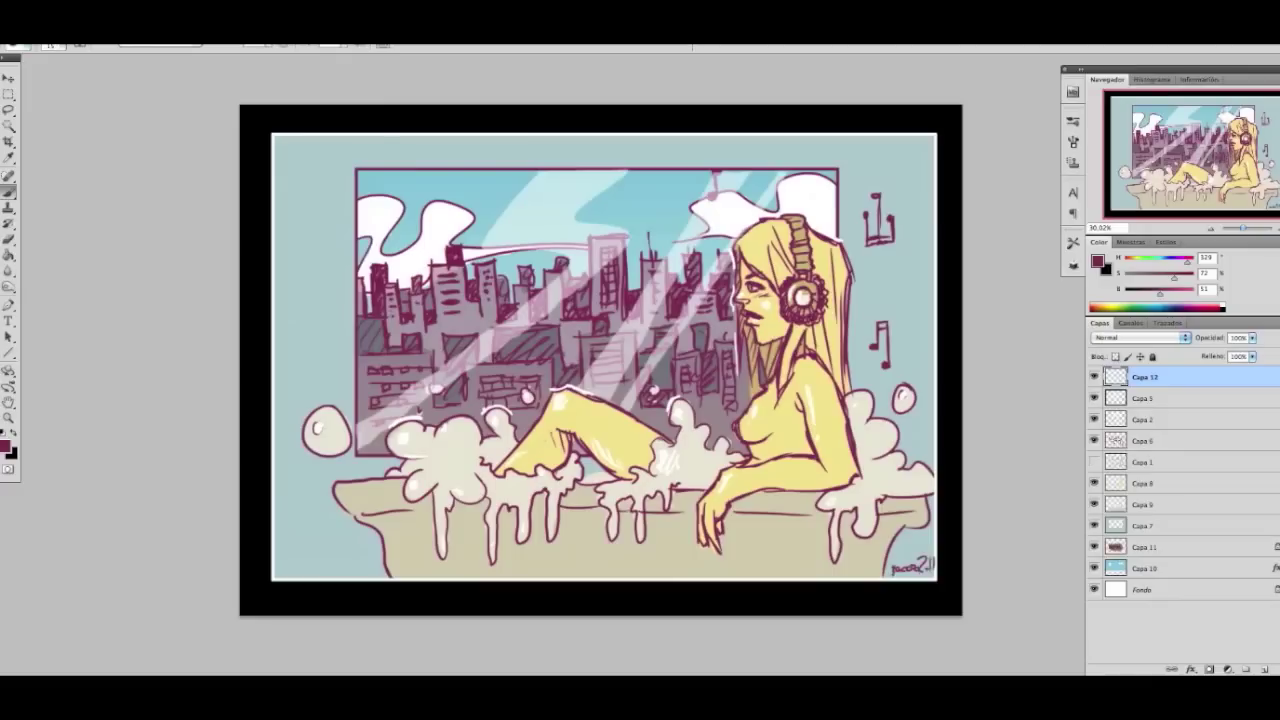
{"action": "left_click", "coordinate": [156, 227]}
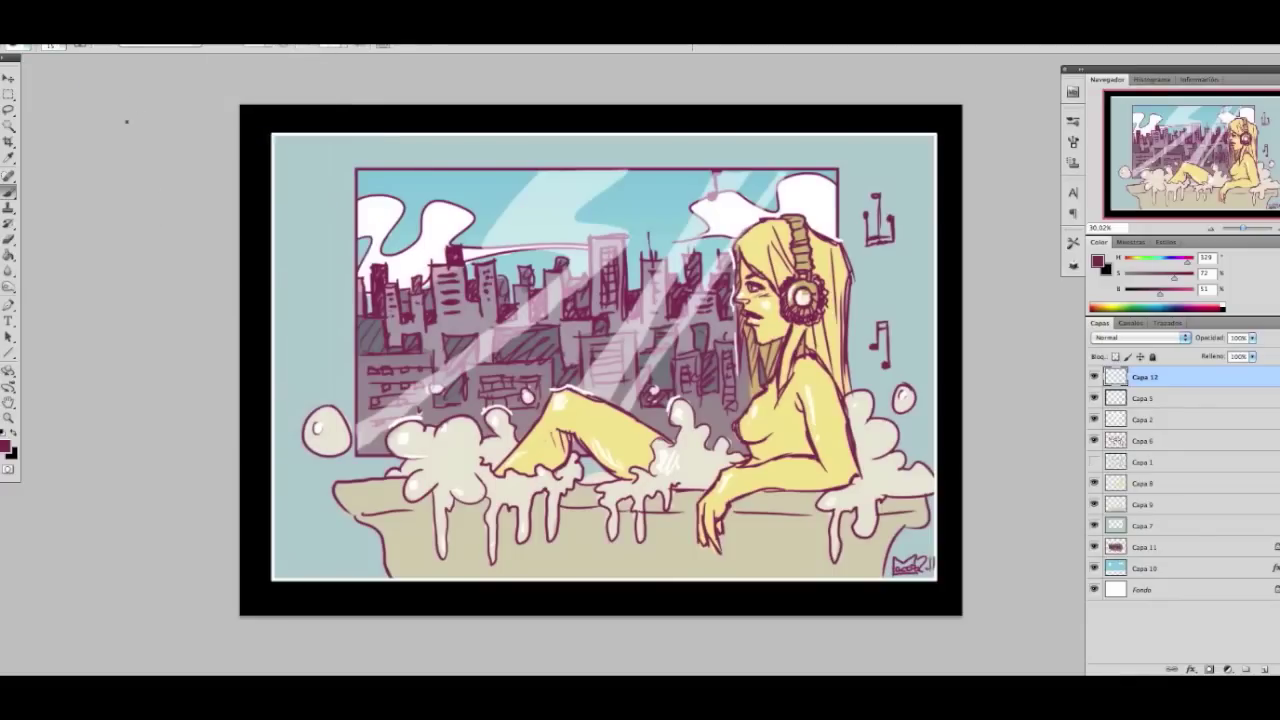